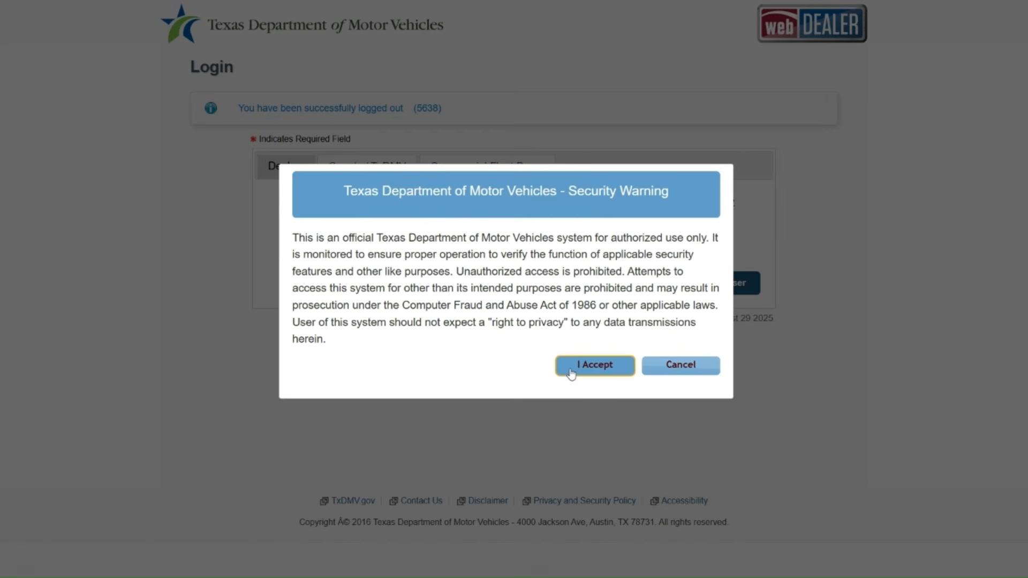
Step: Accept the security warning, log in as the dealer user, and open the ePLATE application
click(571, 369)
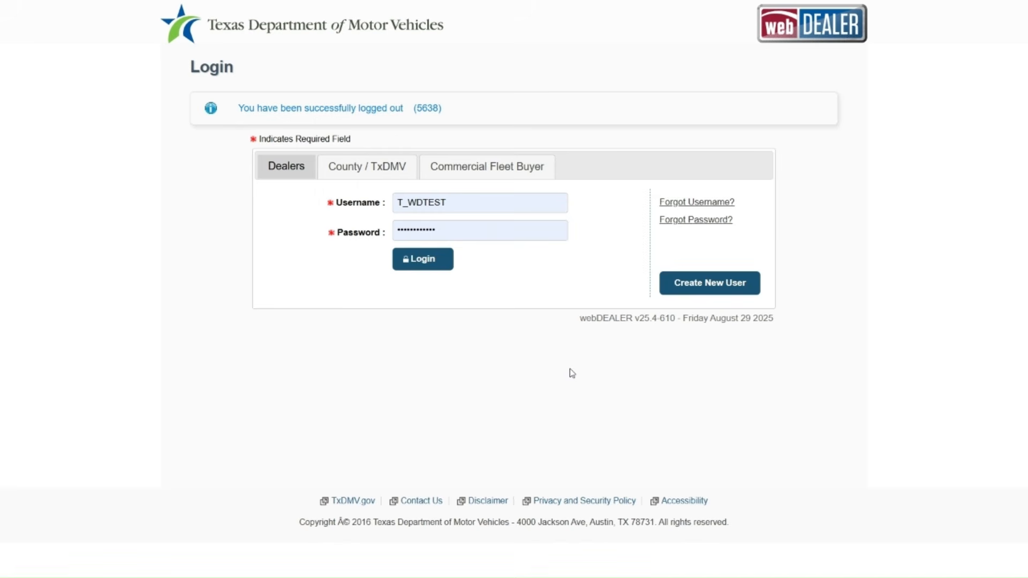
click(422, 260)
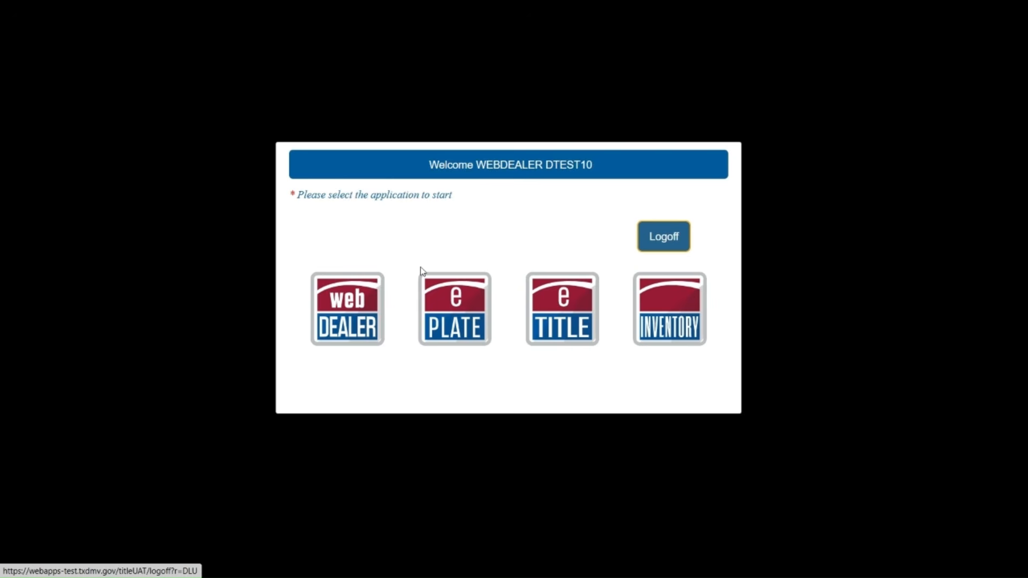
click(456, 319)
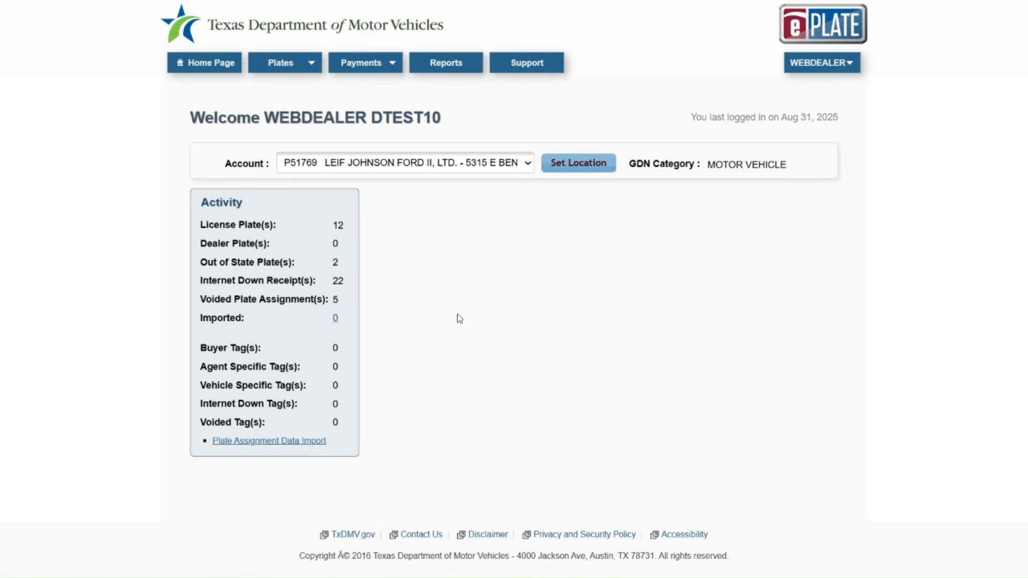
Step: Set the Dodge Country Used Cars account as the working location and open the Plates menu
click(840, 61)
click(528, 166)
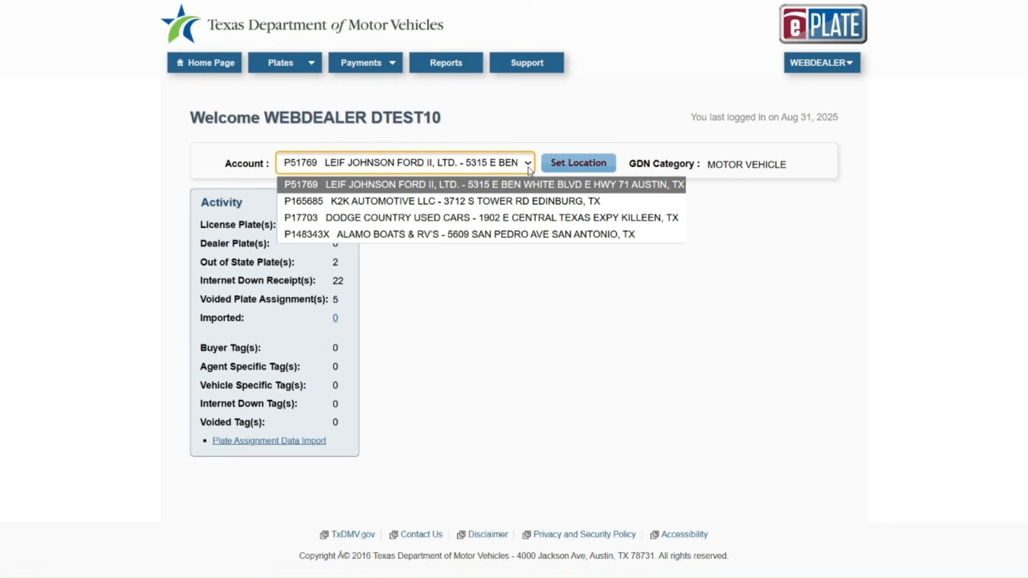
click(506, 218)
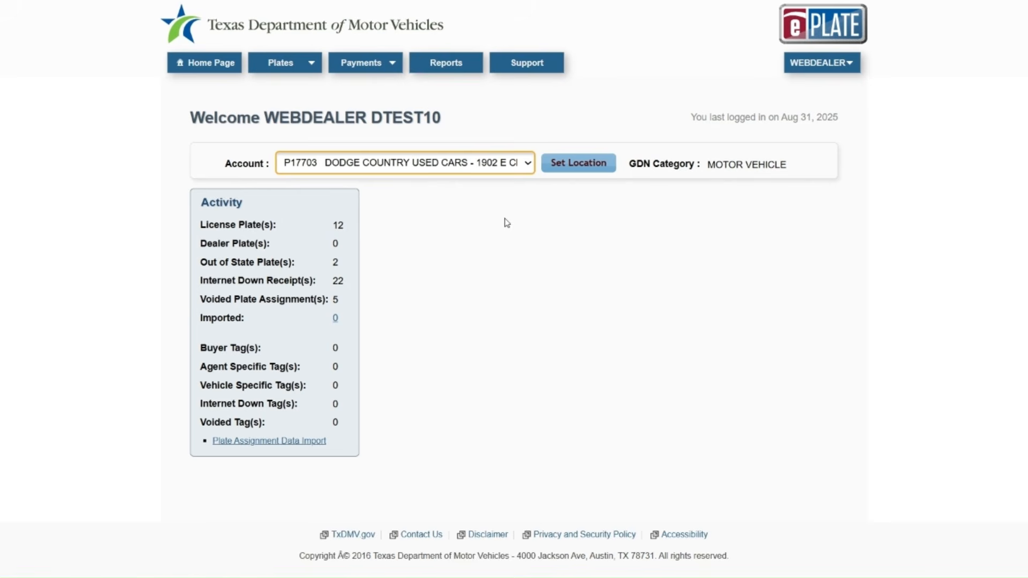
click(577, 170)
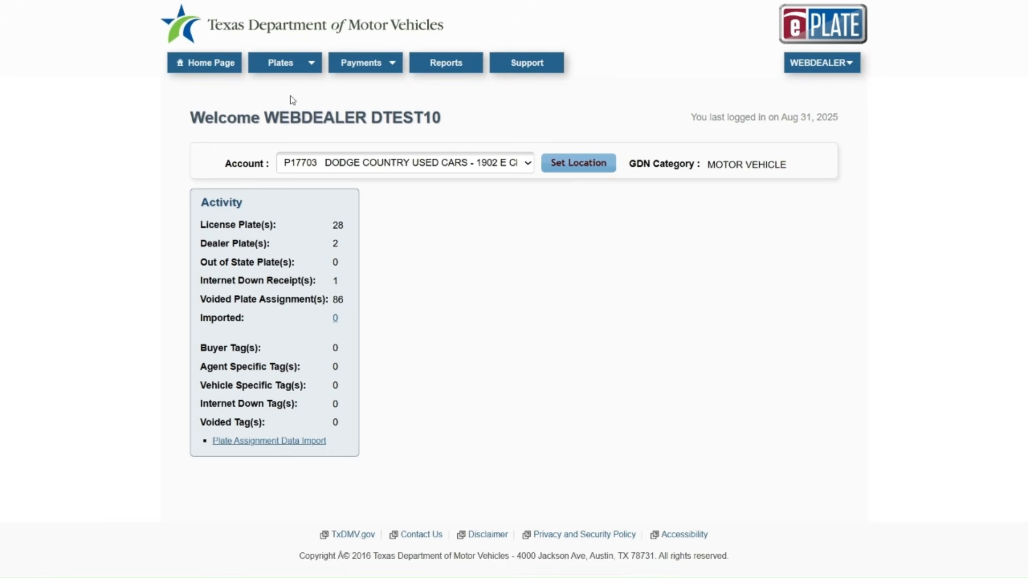
click(292, 70)
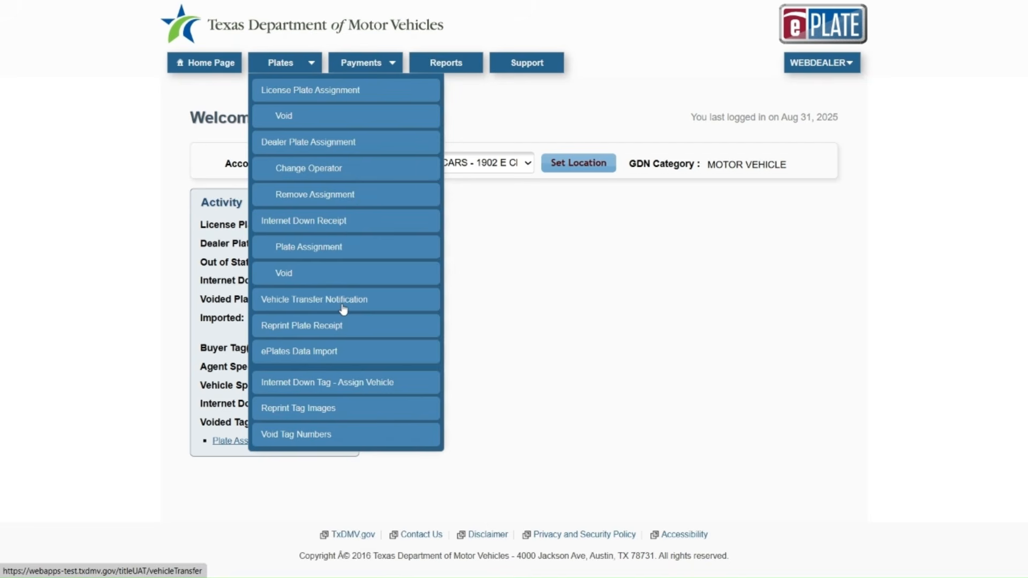
click(333, 96)
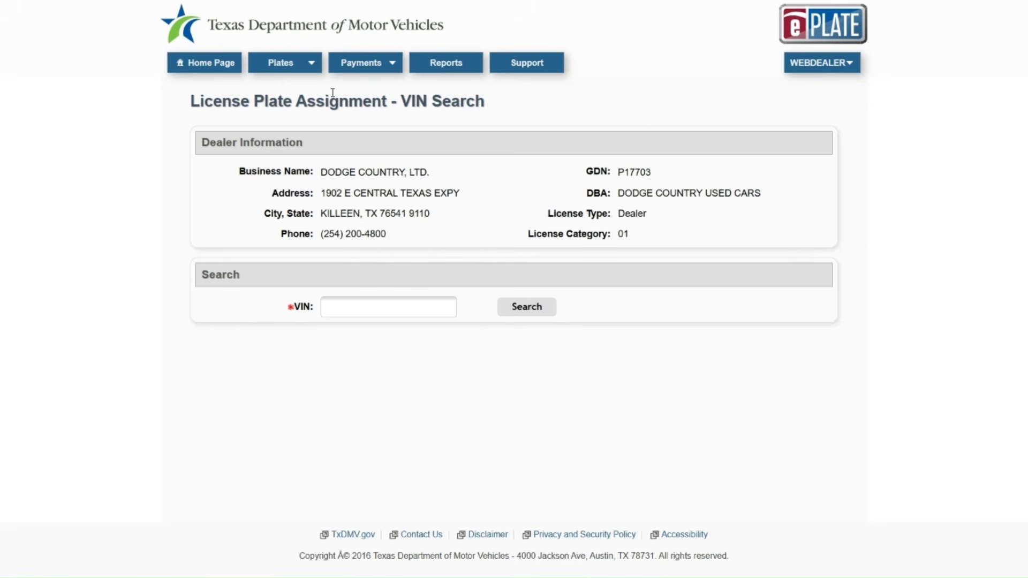
click(328, 311)
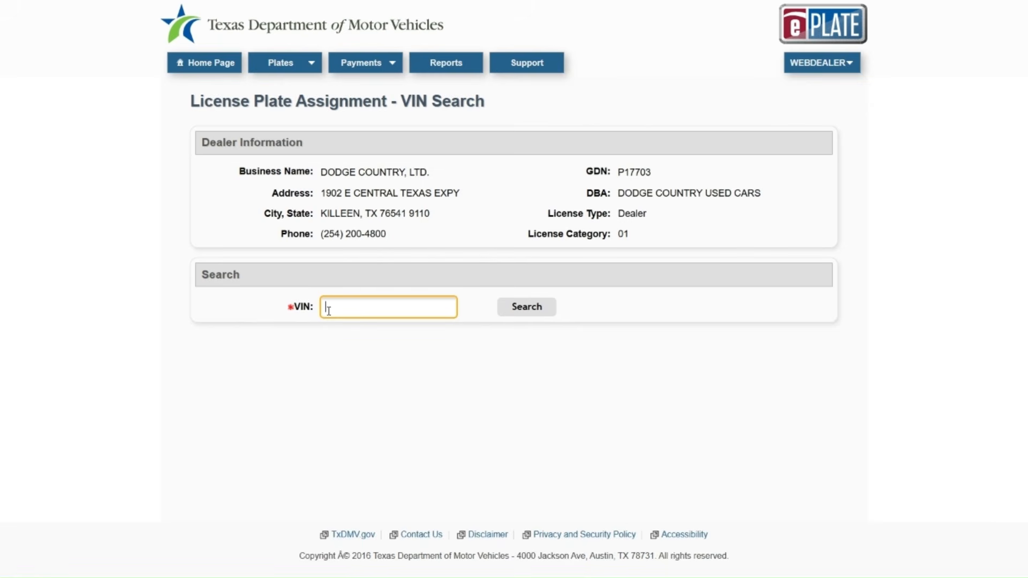
click(329, 312)
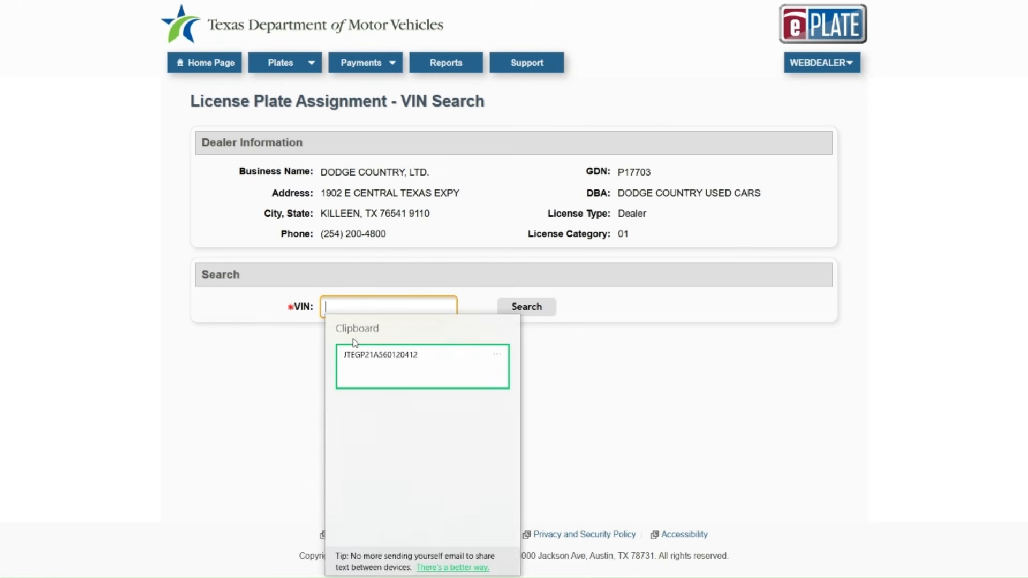
click(374, 363)
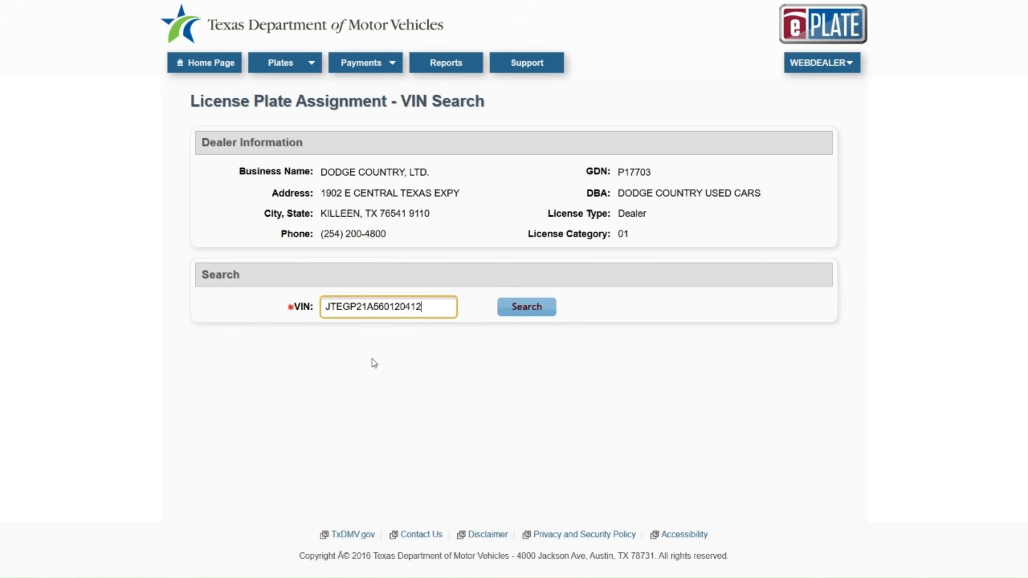
click(527, 310)
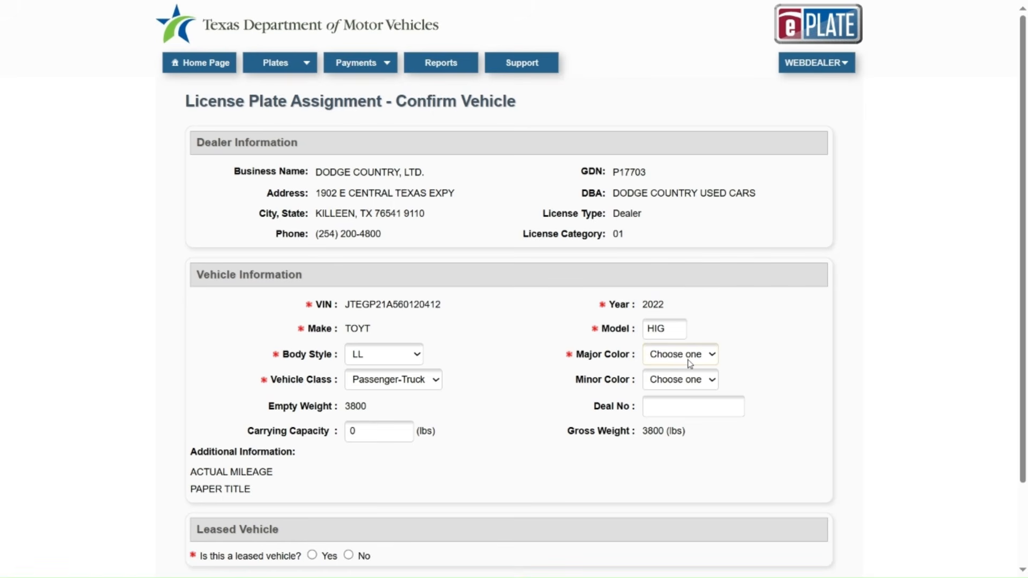
Step: Set major colour to BLACK, answer No to leased vehicle, and continue to Owner Information
click(707, 355)
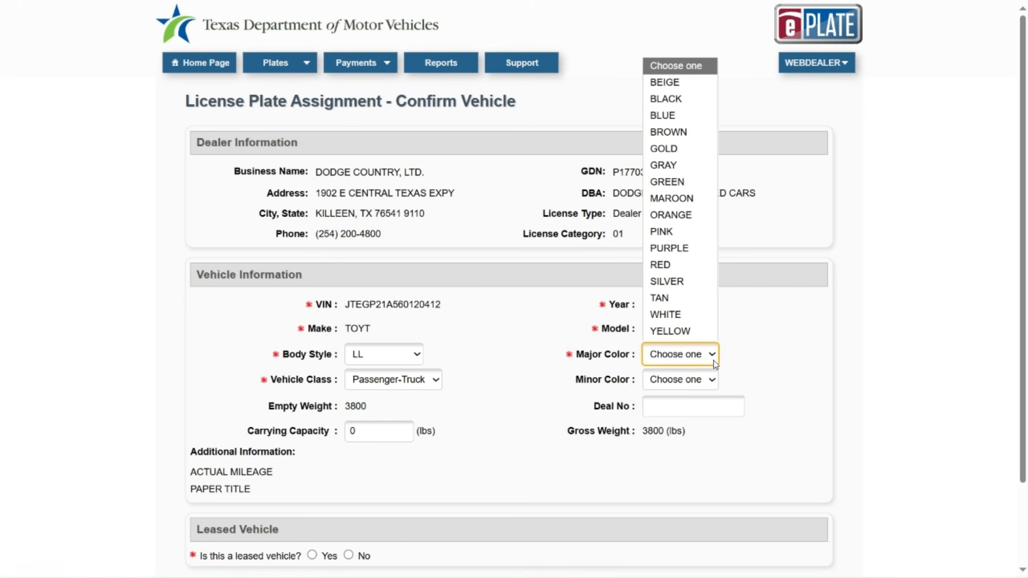
click(701, 100)
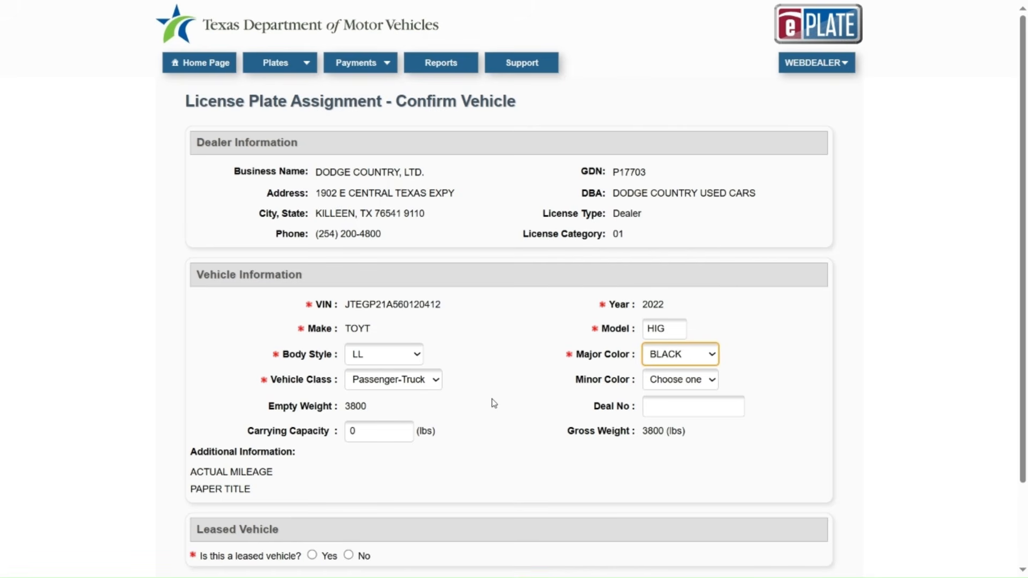
scroll(495, 406, down, 2)
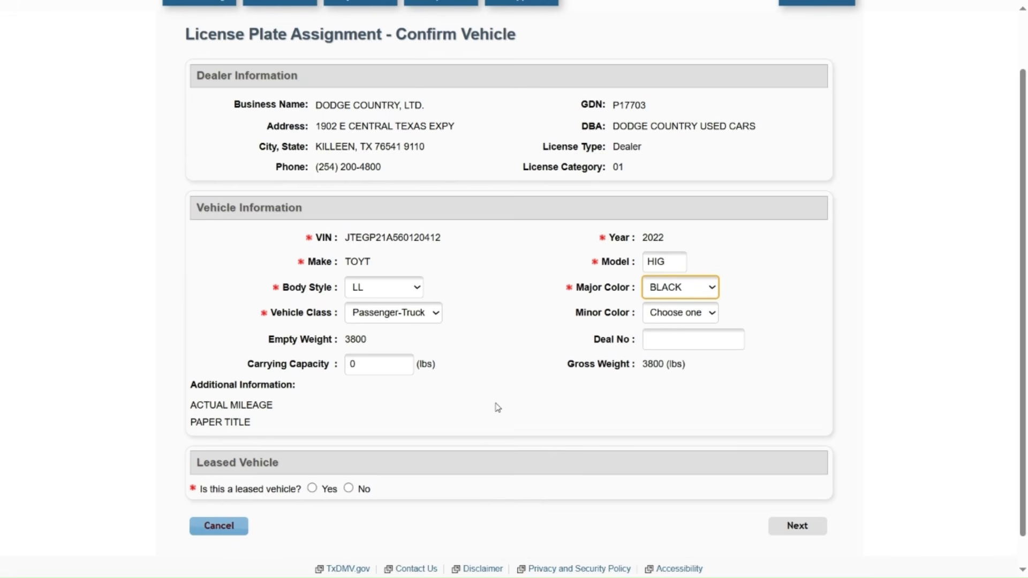
click(349, 490)
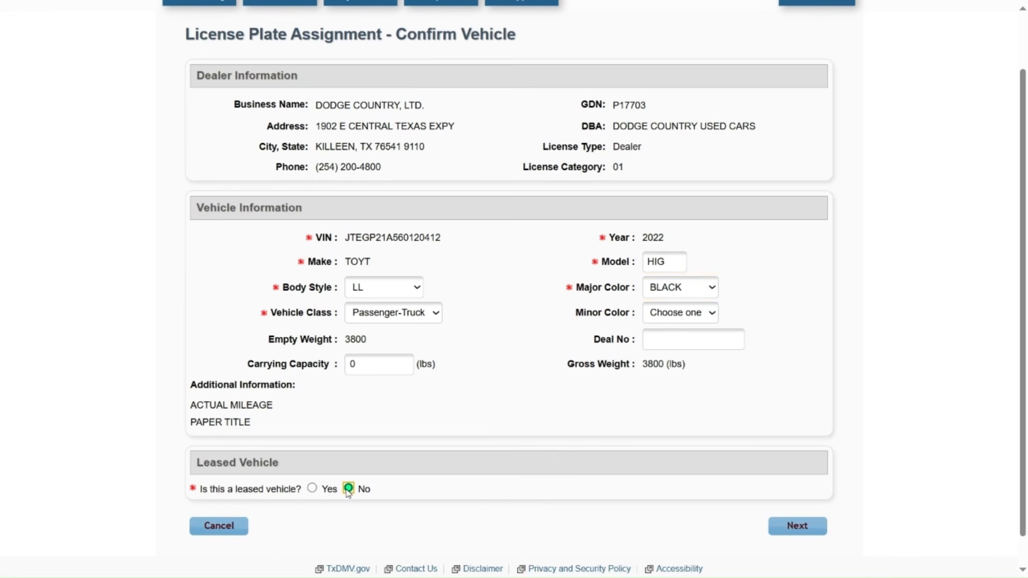
click(801, 534)
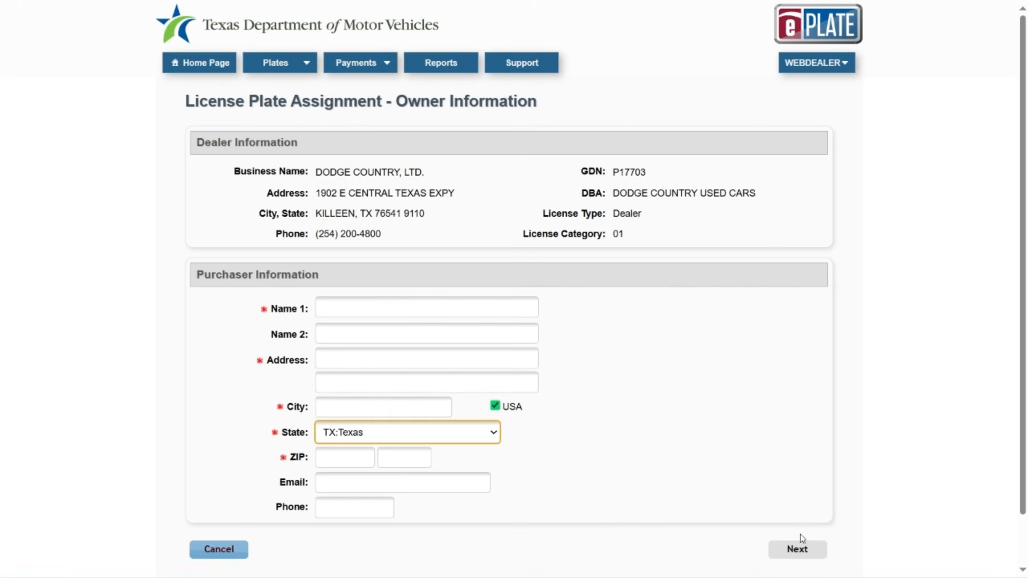
Step: Enter the purchaser's name and street address
click(395, 304)
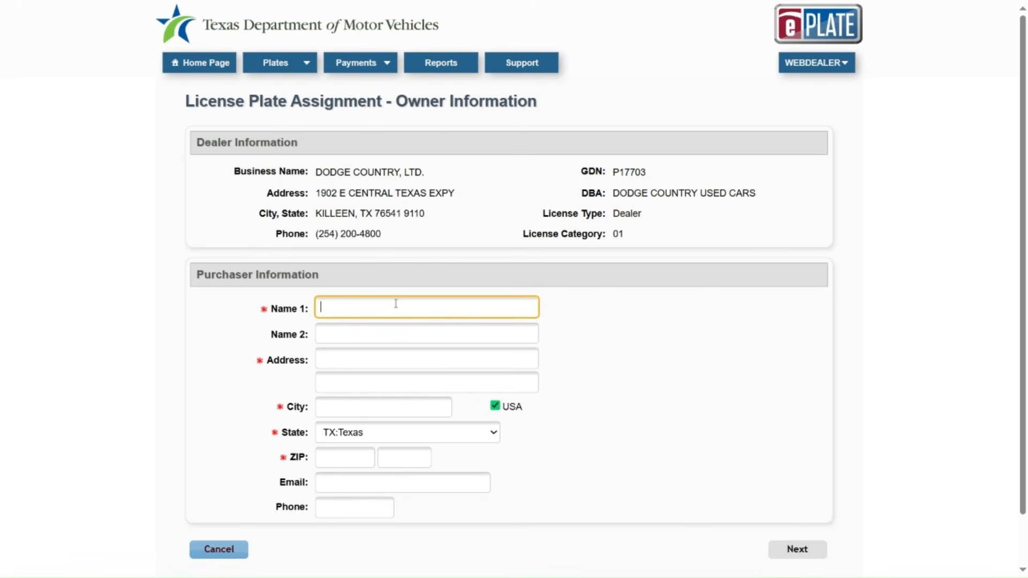
text(CHRIS SMITH)
click(334, 362)
text(1400 SAMPLE S)
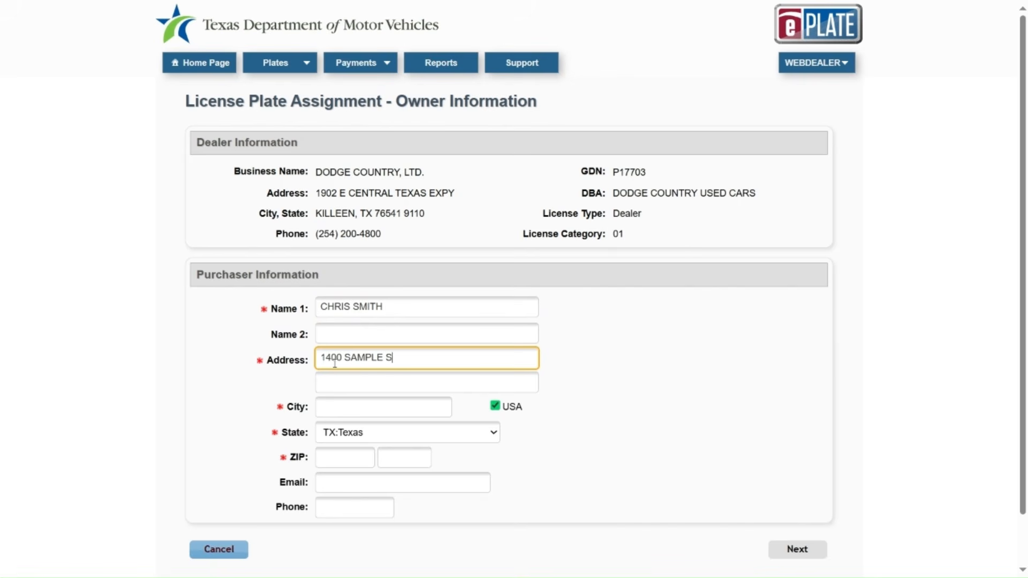
text(T)
Step: Enter the purchaser's city and ZIP code, set county to TRAVIS, and continue to lienholder information
click(351, 408)
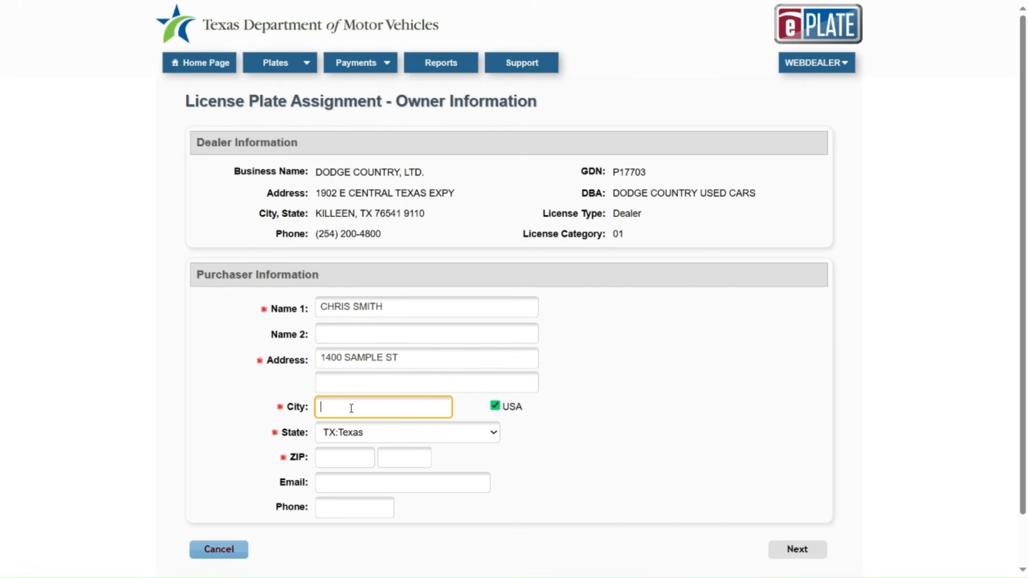
text(AUSTIN)
click(346, 454)
text(78724)
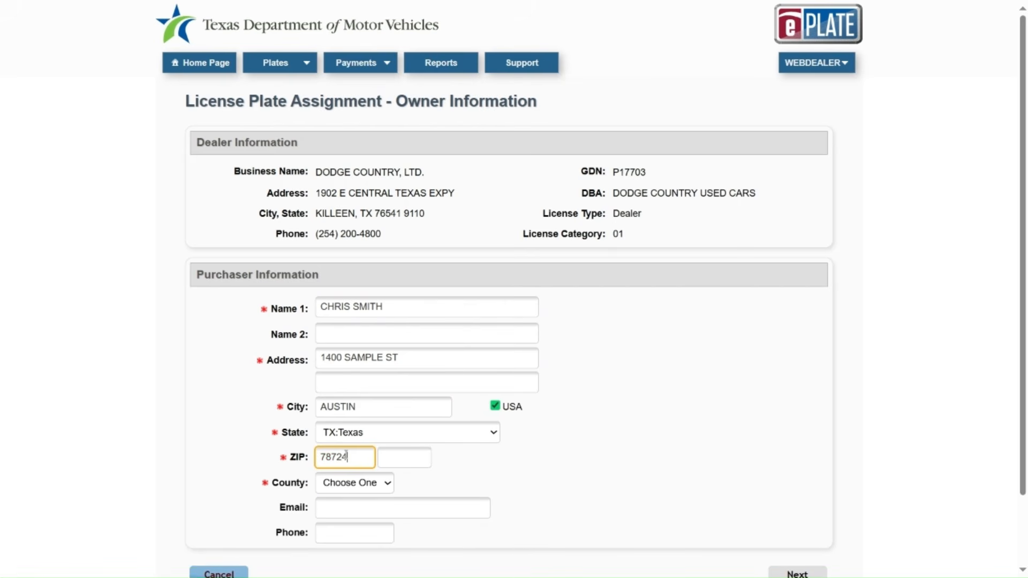
click(358, 484)
click(355, 519)
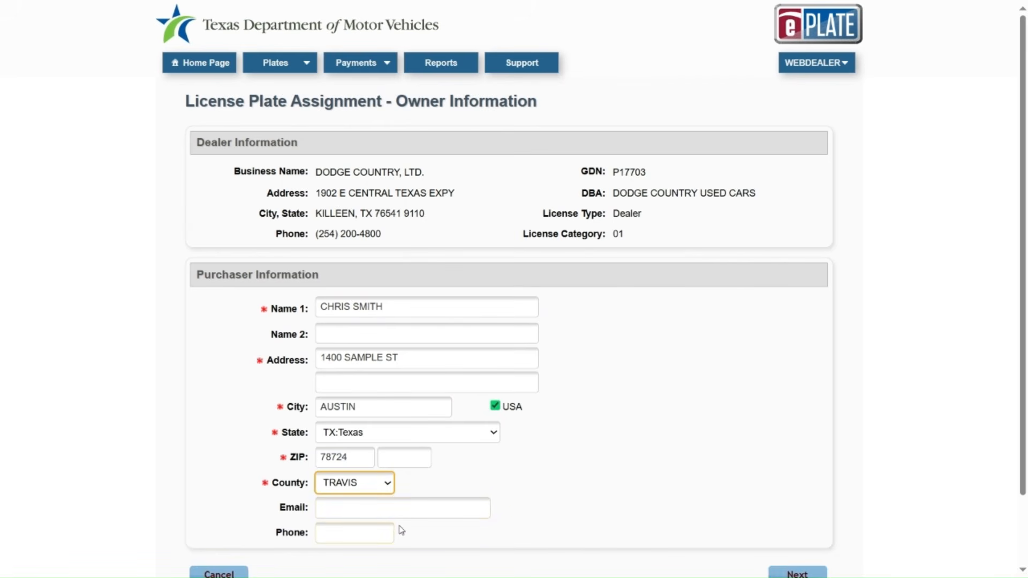
scroll(402, 530, down, 2)
click(797, 493)
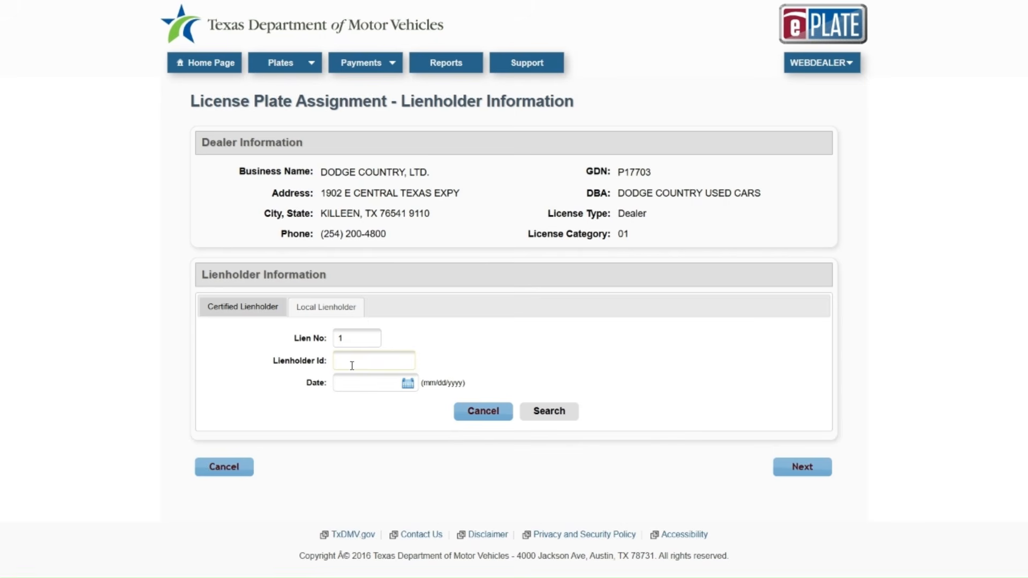
Step: Use certified lienholder lookup and paste the lienholder ID from clipboard history
click(330, 311)
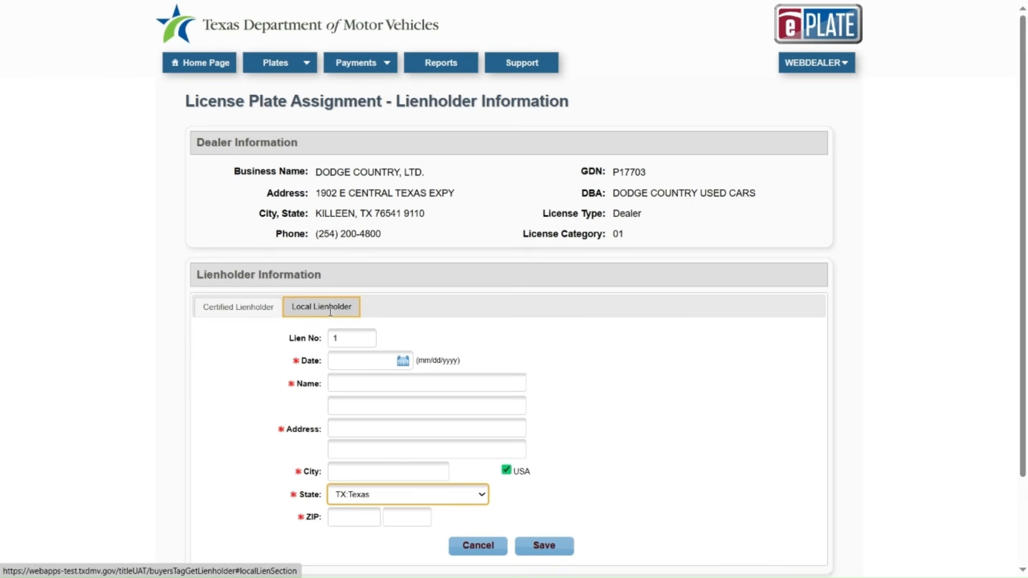
scroll(330, 312, down, 2)
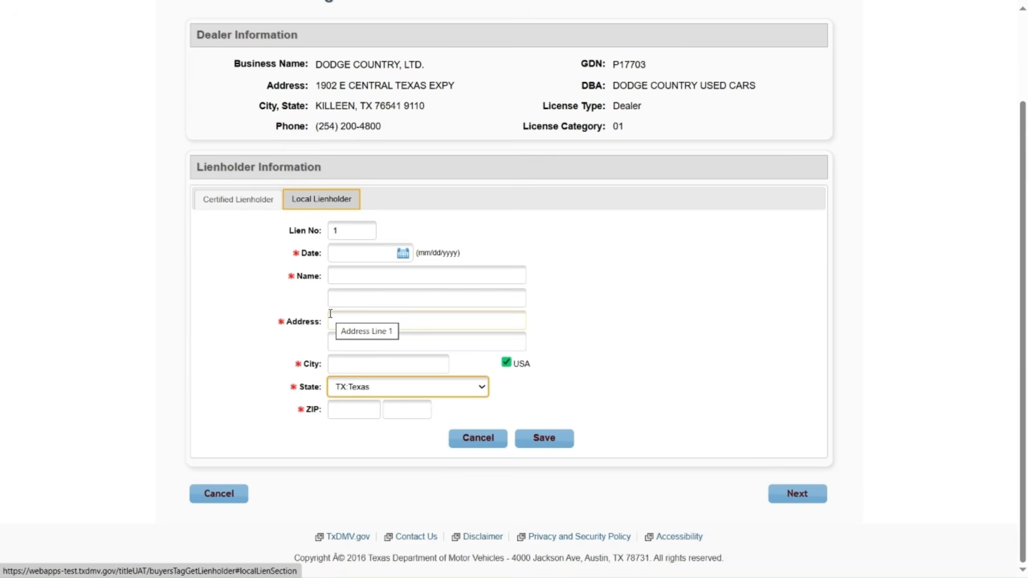
click(246, 201)
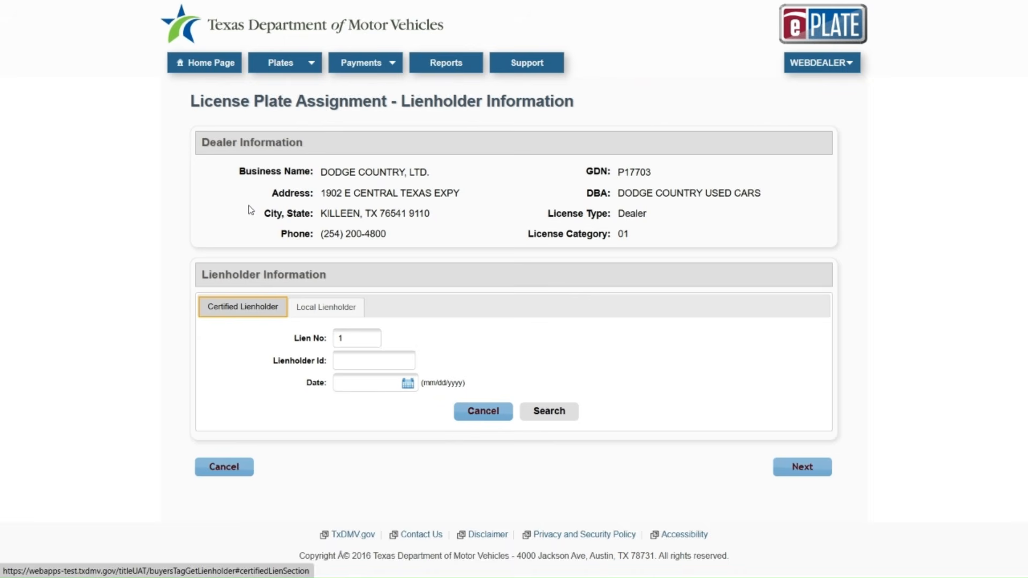
click(366, 366)
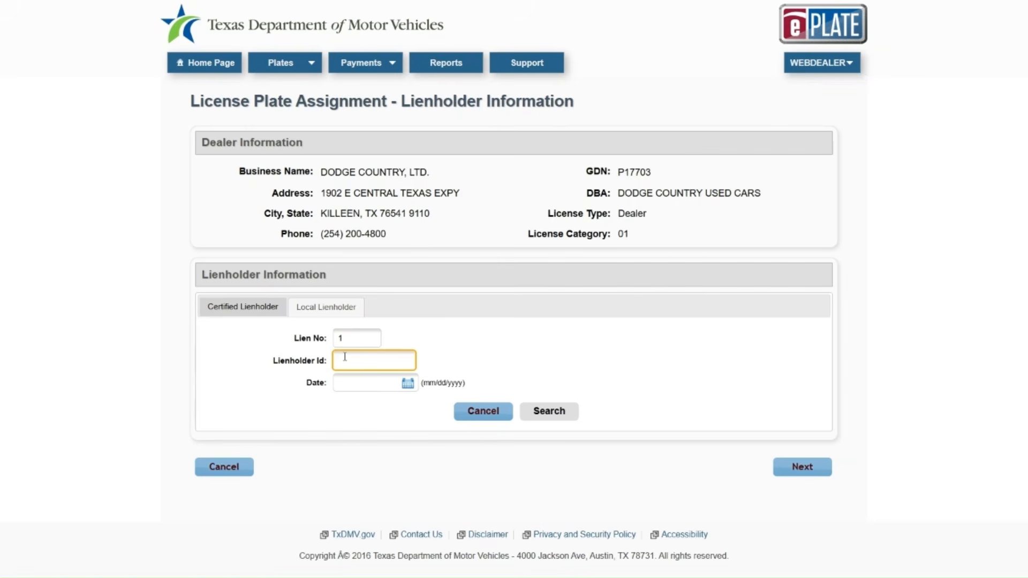
key(super+v)
click(405, 133)
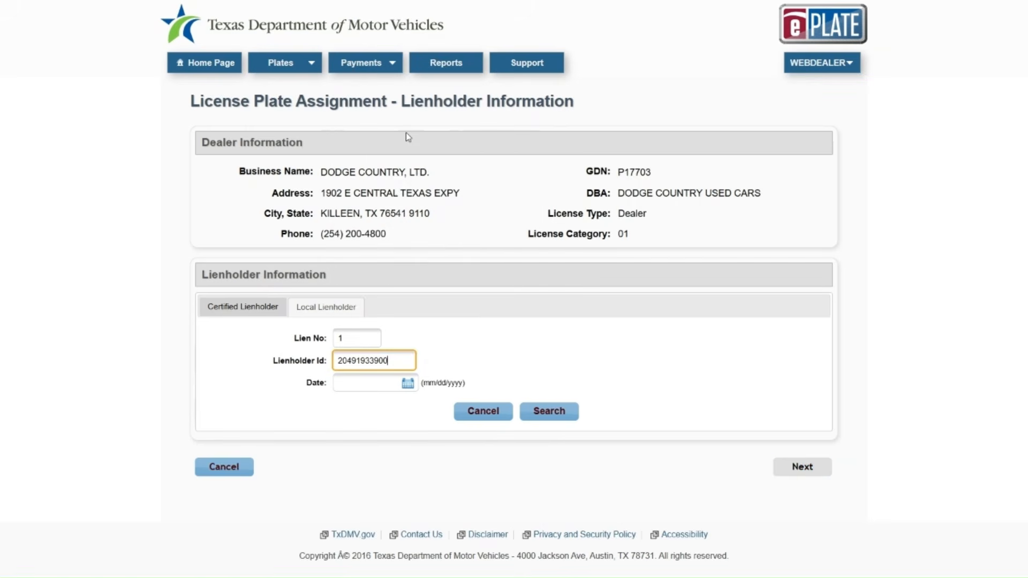
Step: Set lien date 08/31/2025, look up and save the certified lienholder, then go to Sales Information
click(408, 384)
click(351, 553)
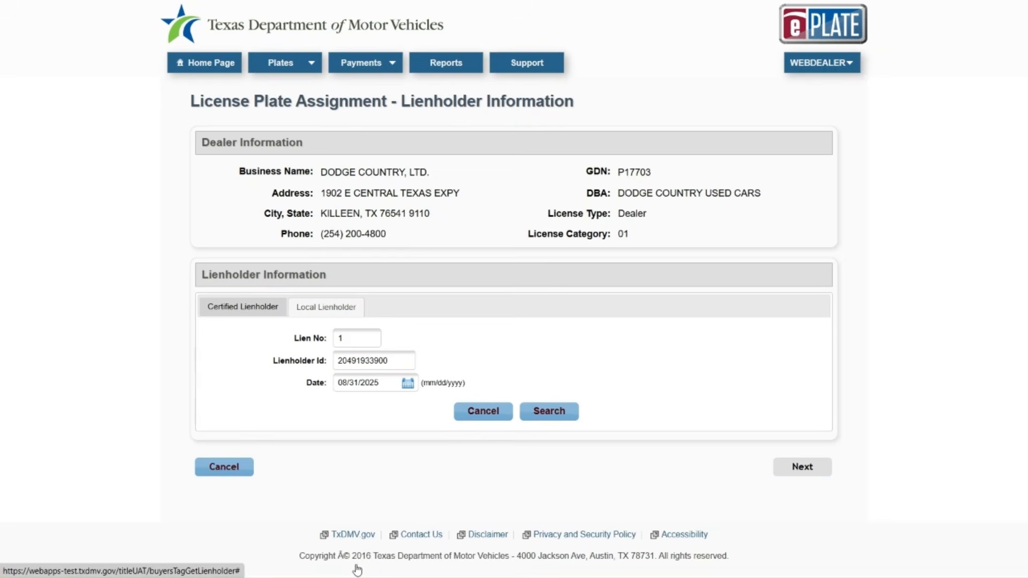
click(550, 412)
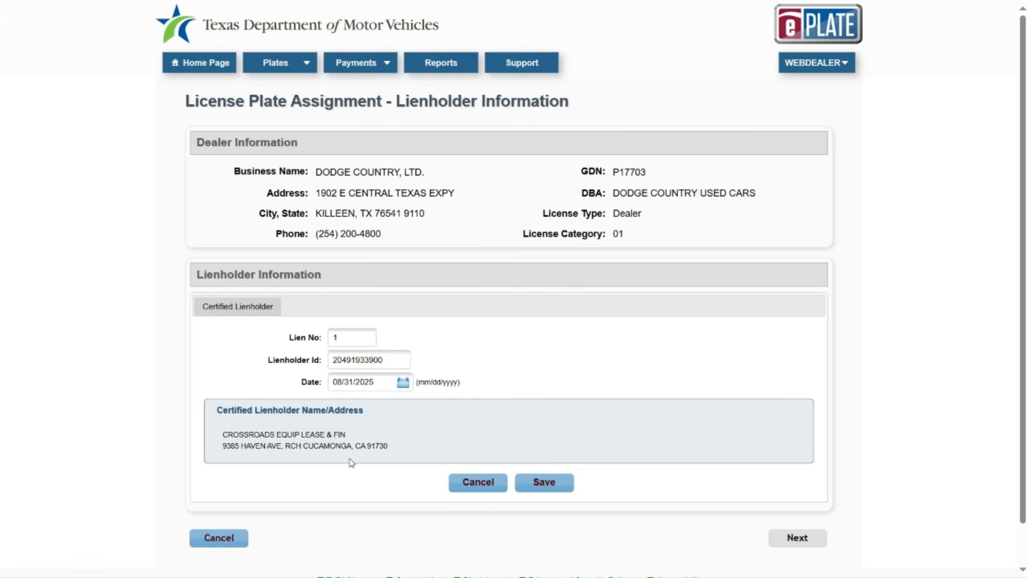
click(539, 483)
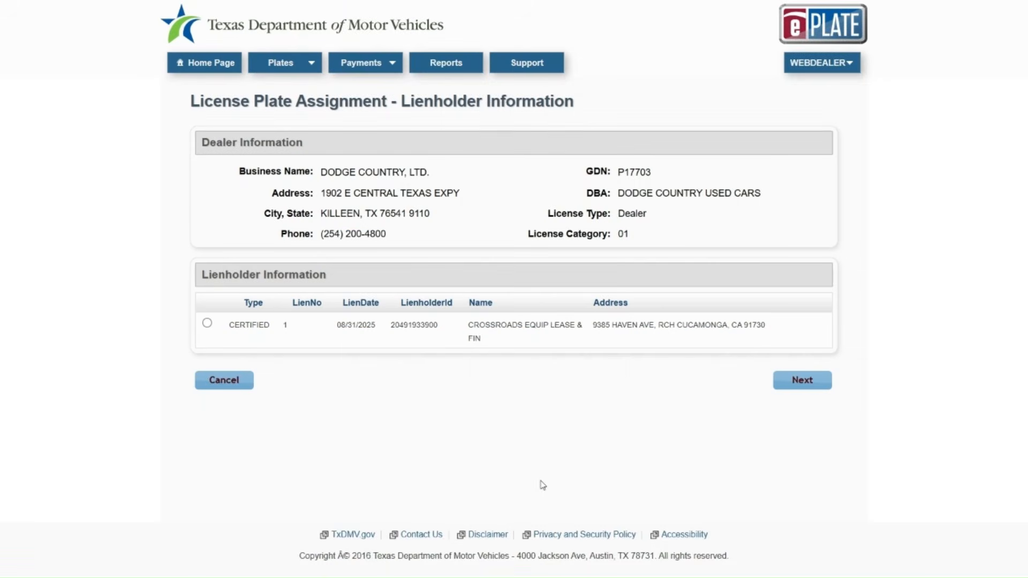
click(207, 323)
scroll(213, 331, down, 1)
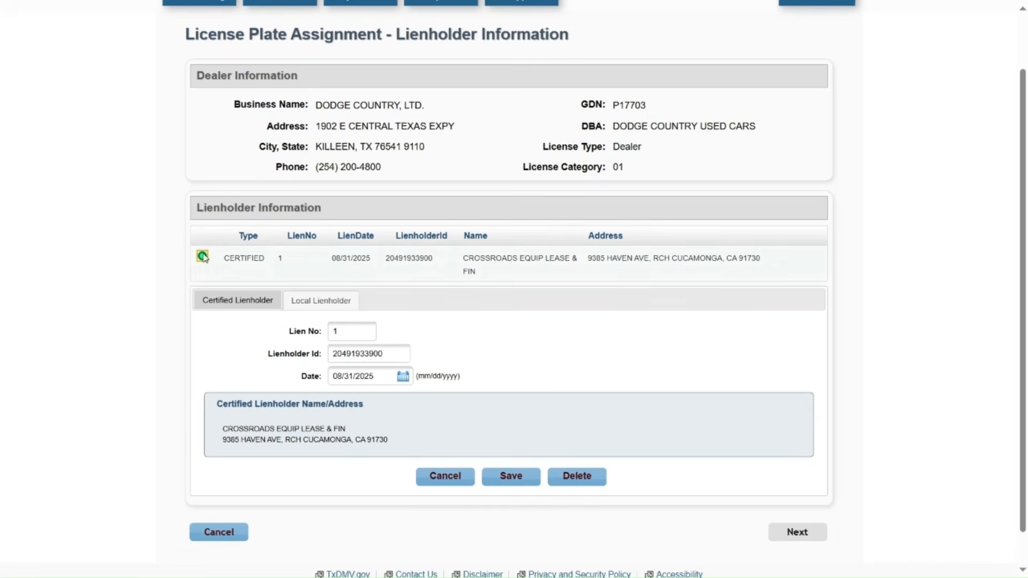
click(511, 477)
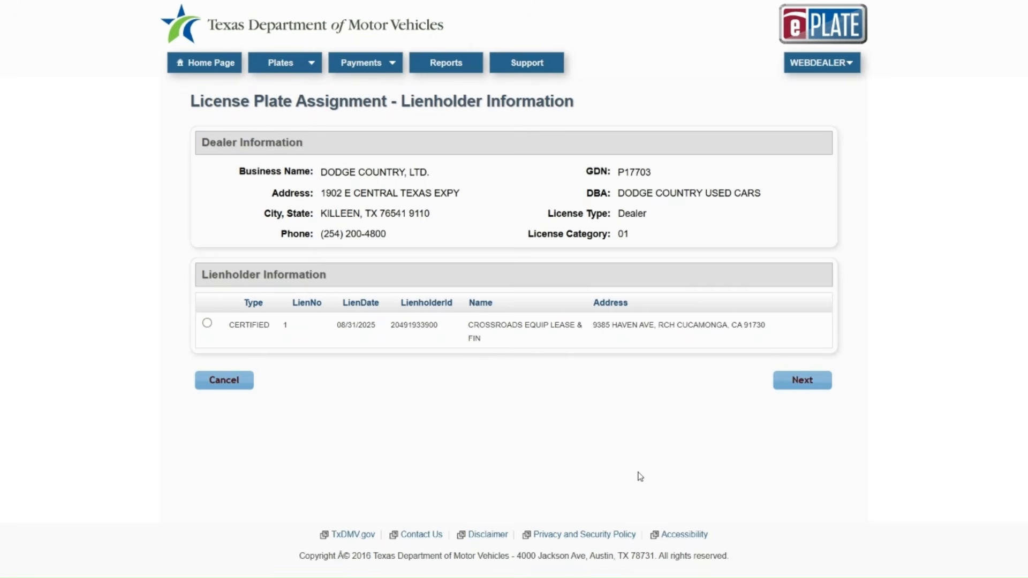
click(798, 383)
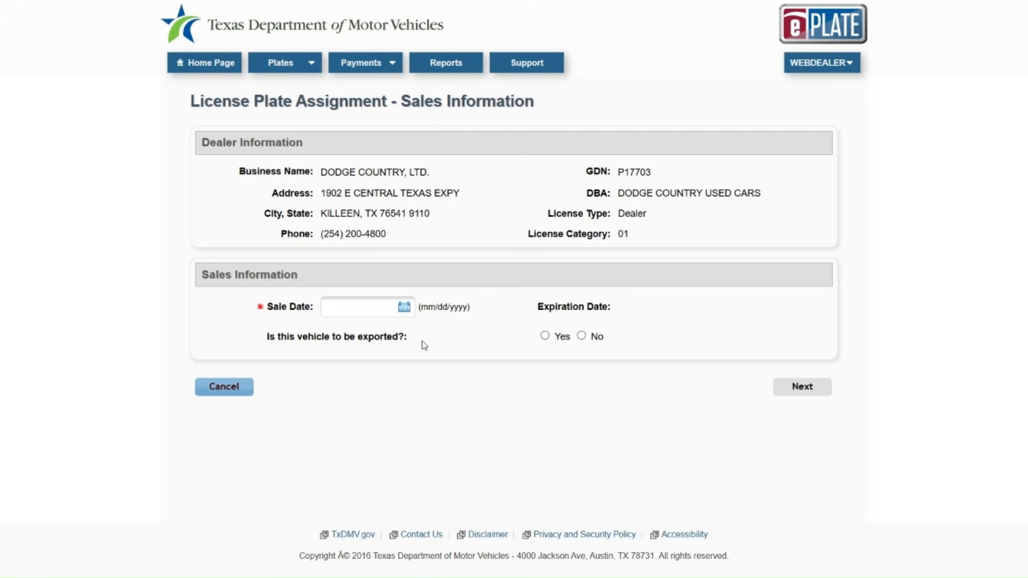
Step: Set the sale date to 08/31/2025 and mark the vehicle as not exported
click(405, 308)
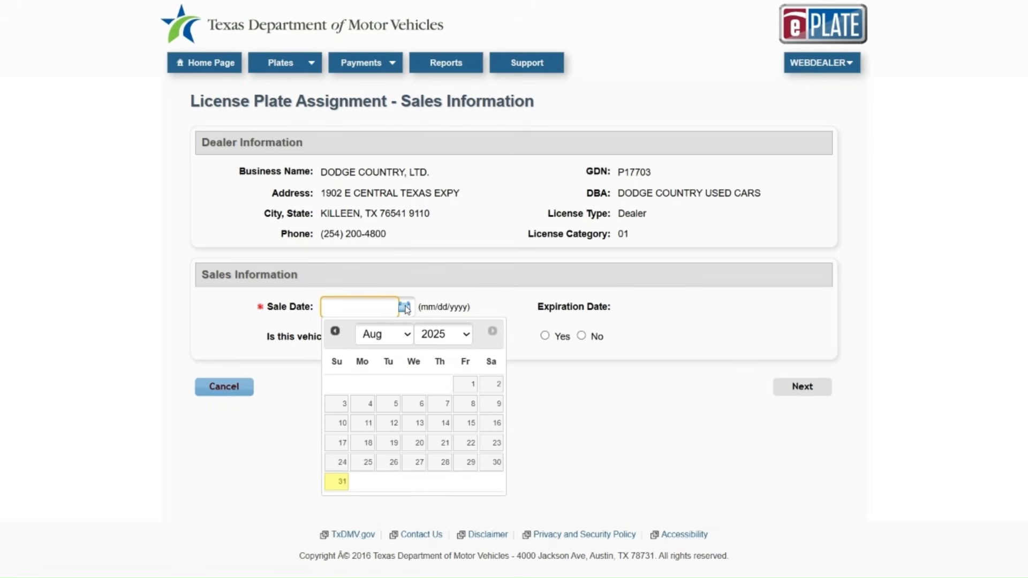
click(339, 484)
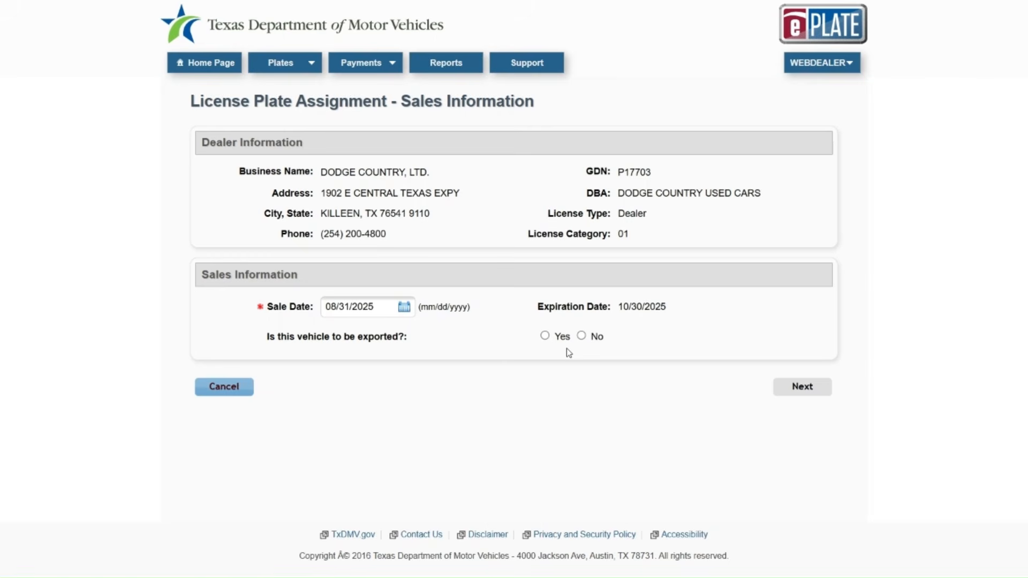
click(582, 336)
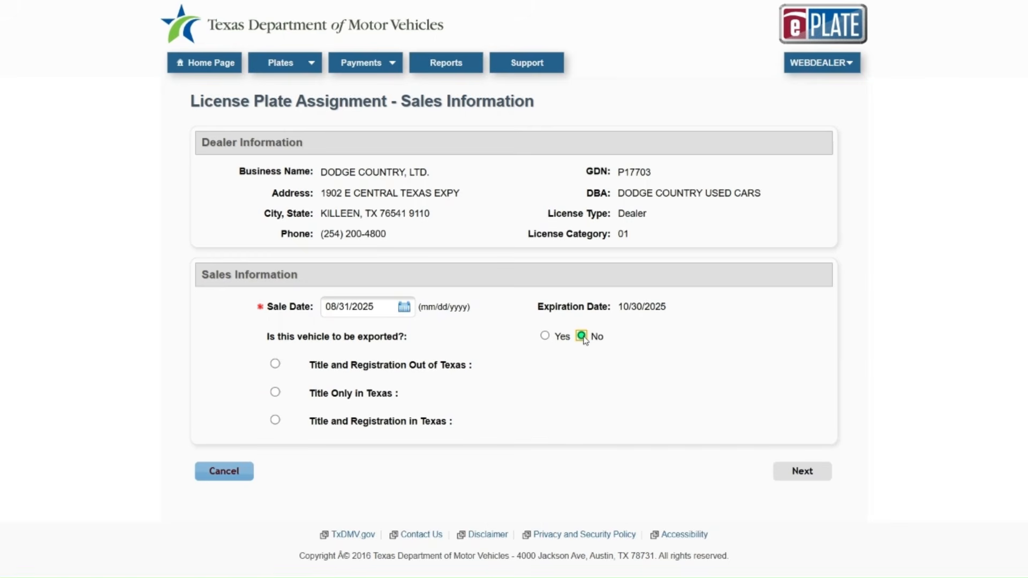
Step: Choose Title and Registration in Texas as the titling option
click(275, 365)
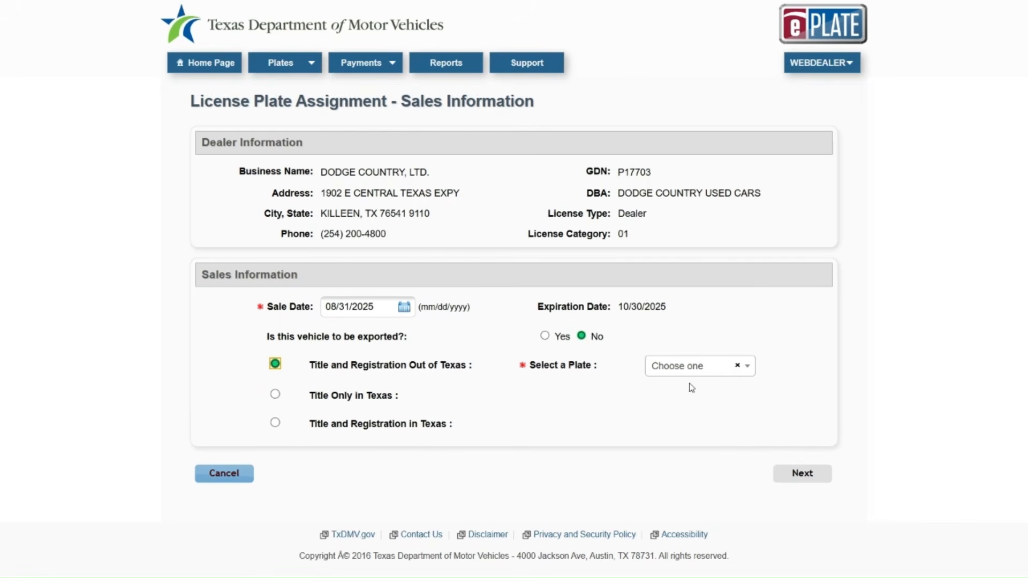
click(712, 367)
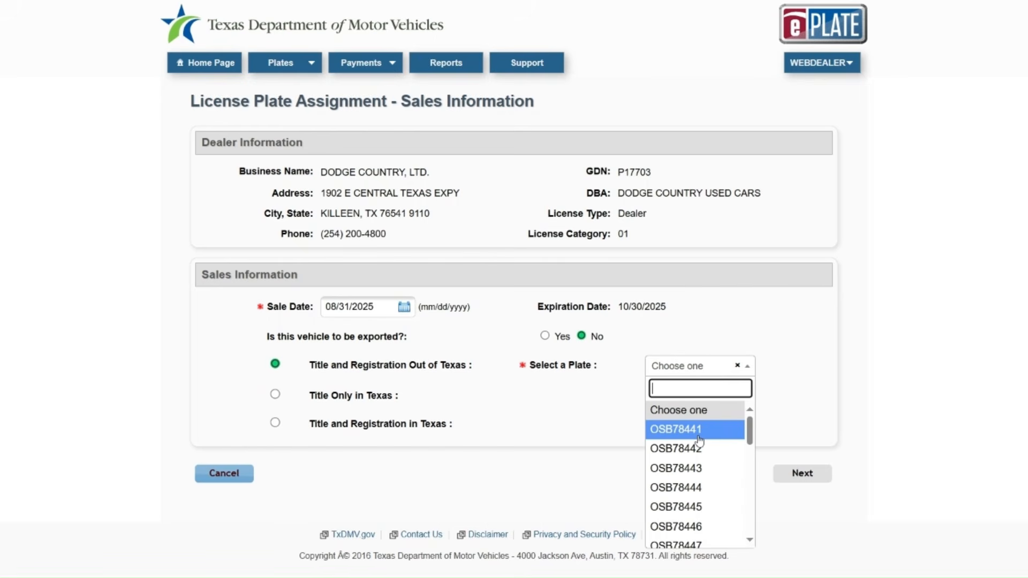
click(738, 368)
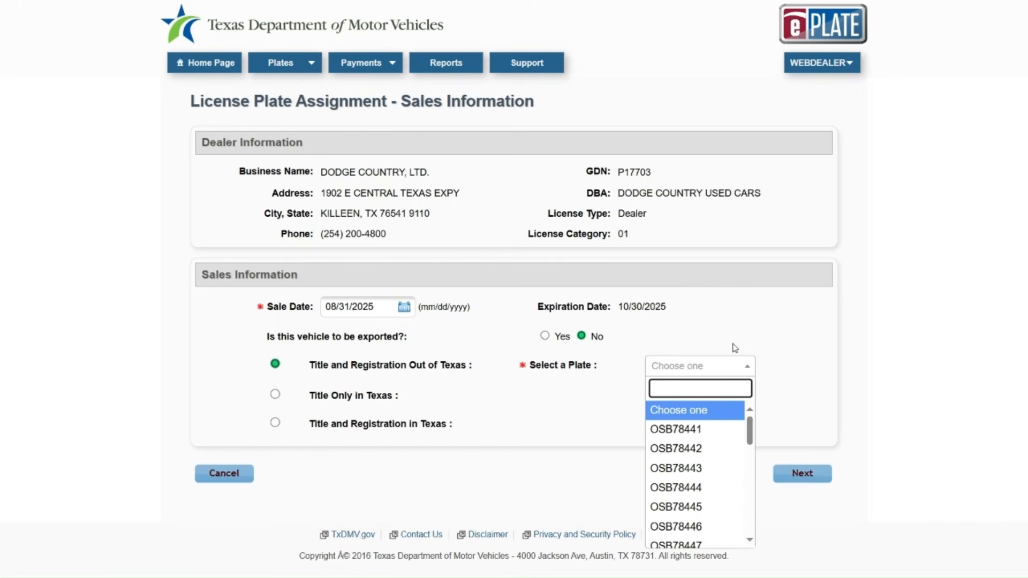
click(735, 348)
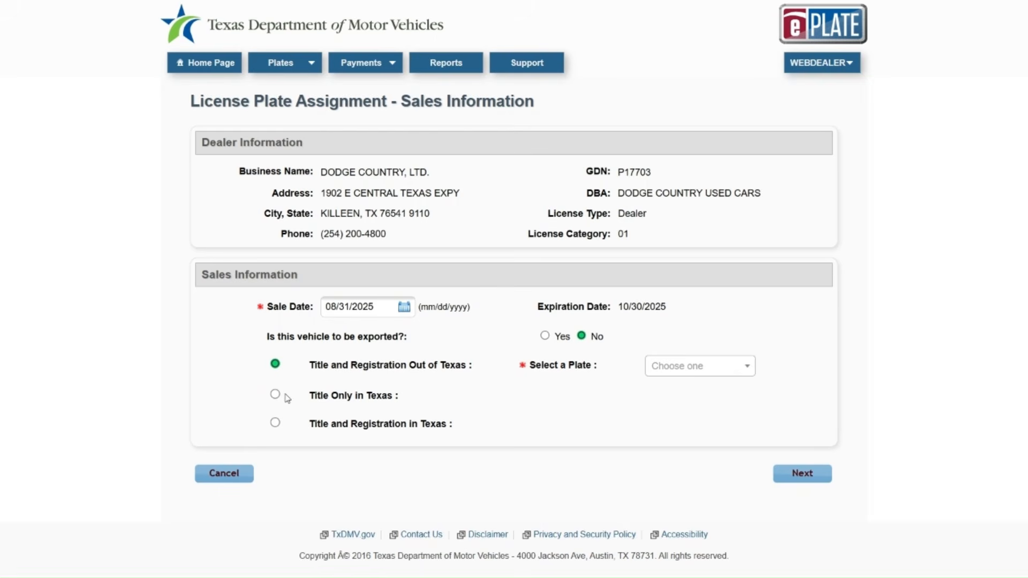
click(275, 395)
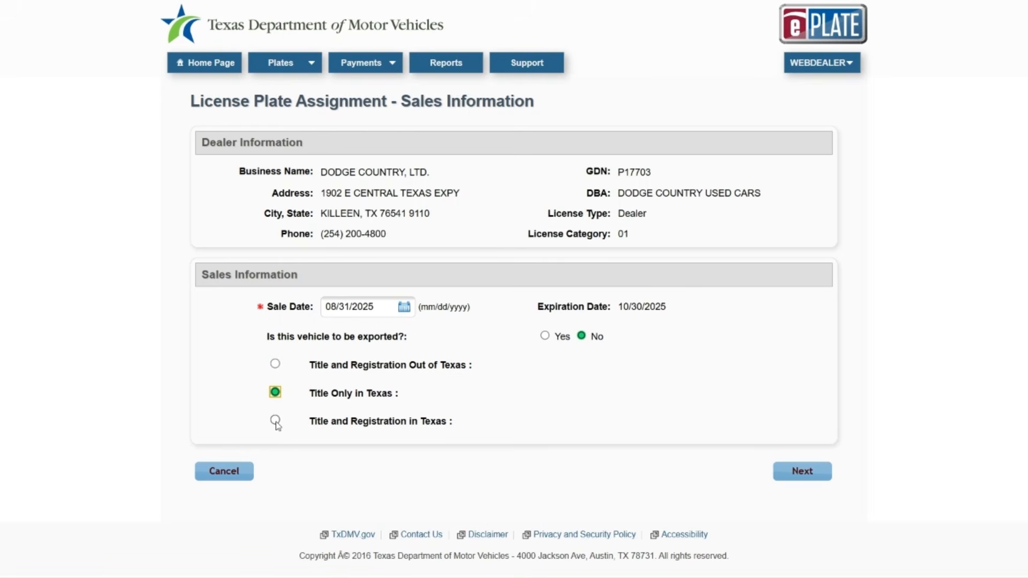
click(276, 421)
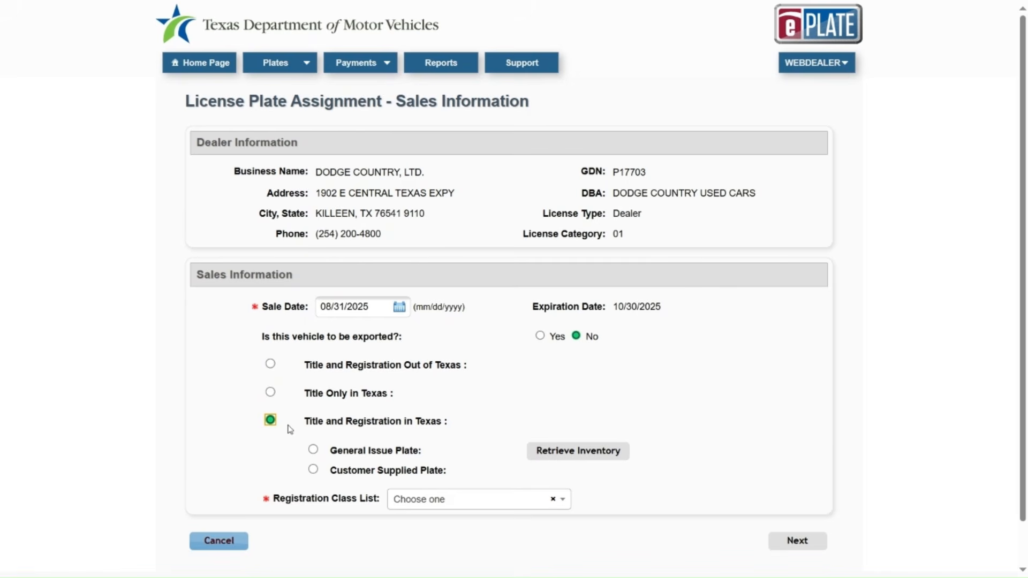
scroll(539, 440, down, 1)
scroll(539, 441, down, 1)
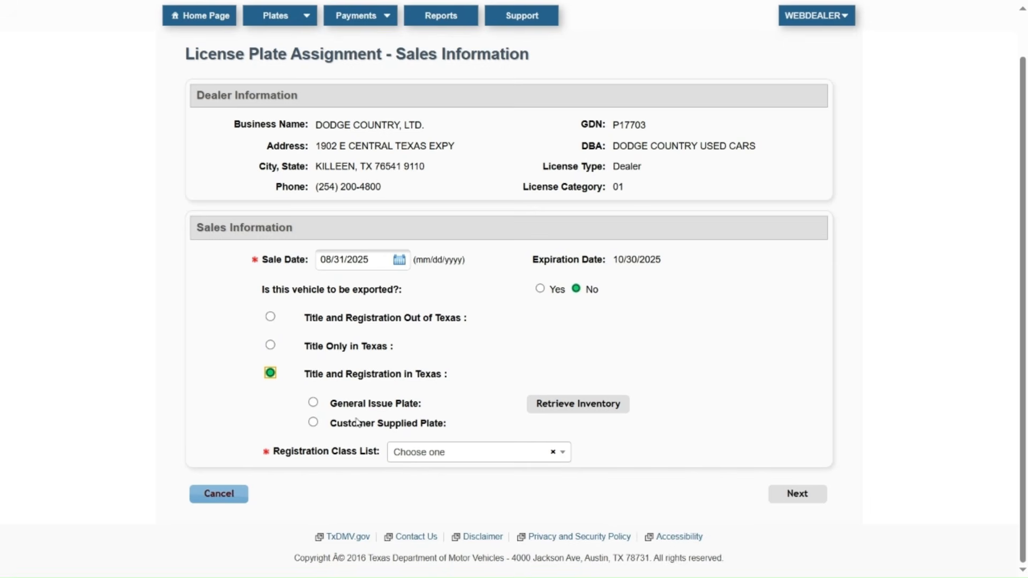
Step: Select a customer-supplied plate with class 25 - PASSENGER-LESS/EQL 6000 and validate plate CS67H
click(313, 422)
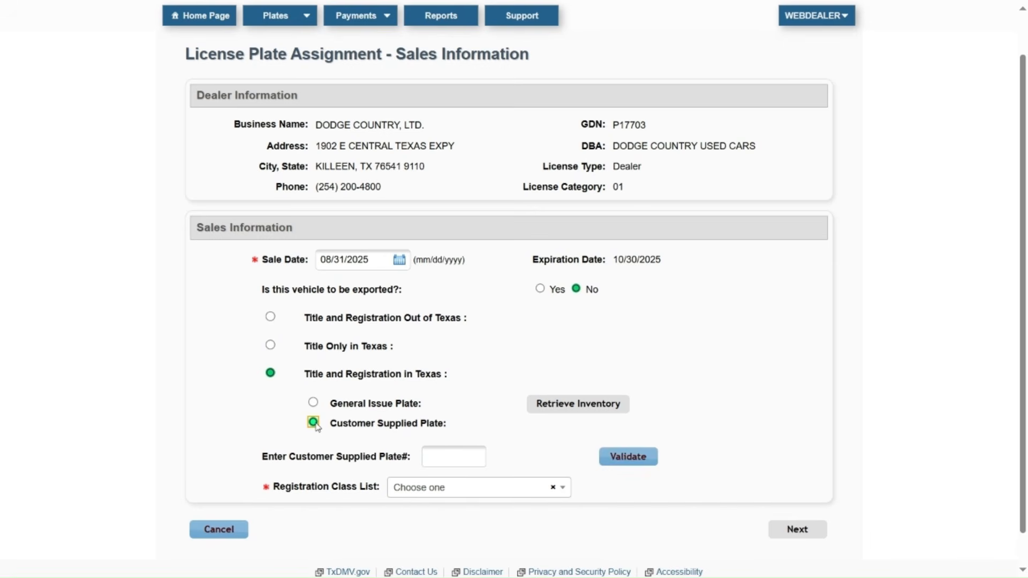
scroll(386, 450, down, 1)
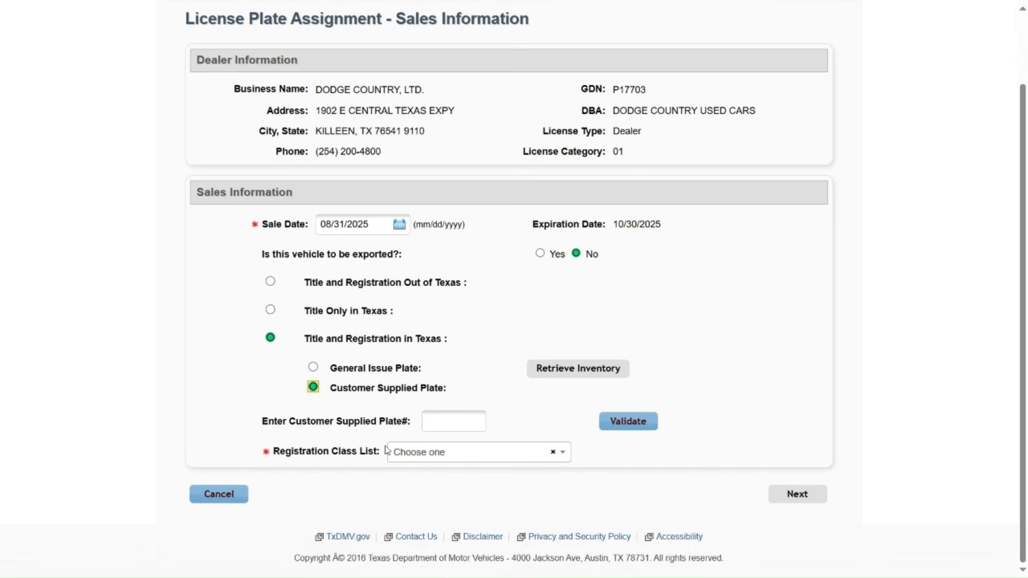
click(534, 466)
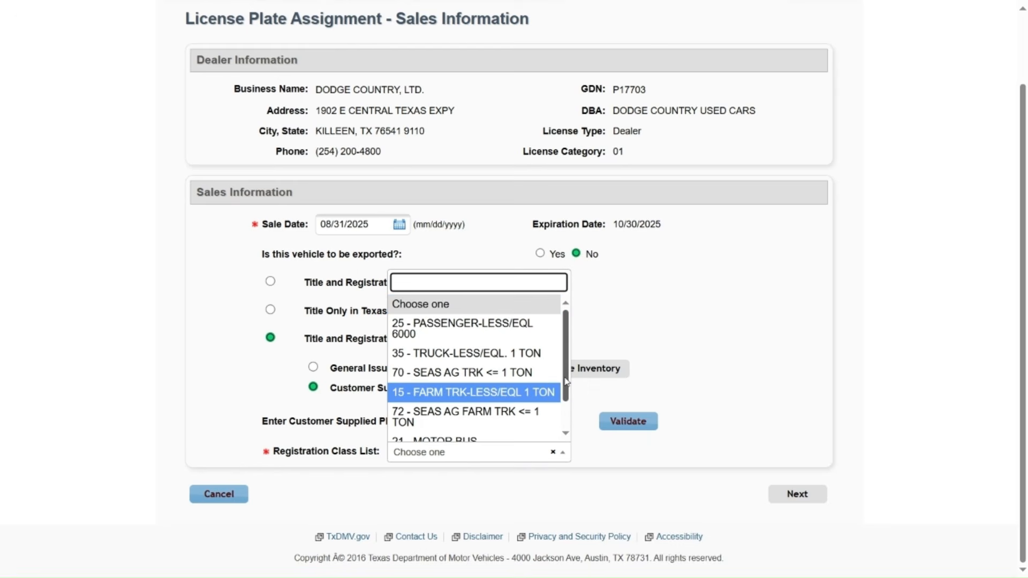
drag(566, 381, 588, 348)
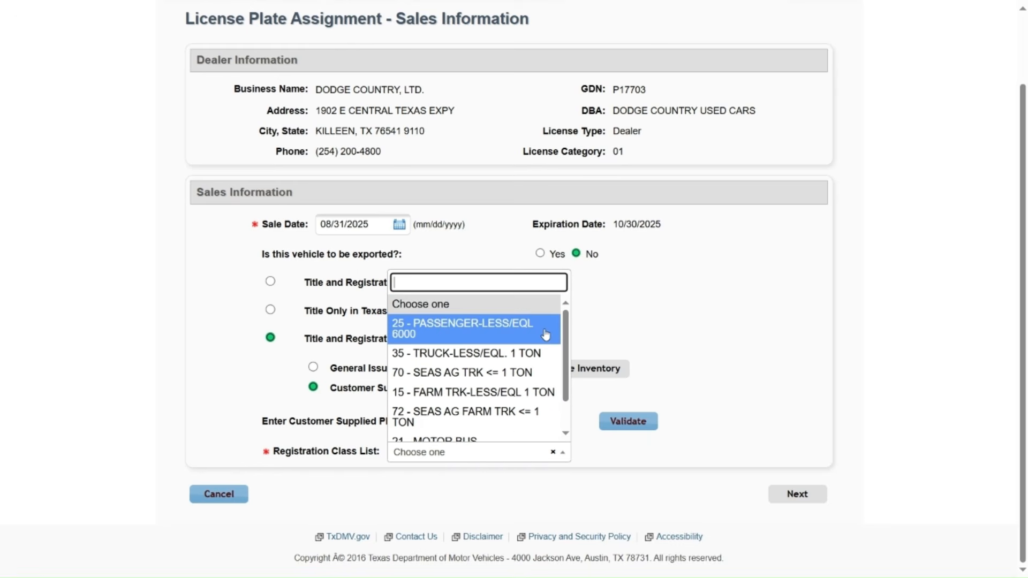
click(430, 338)
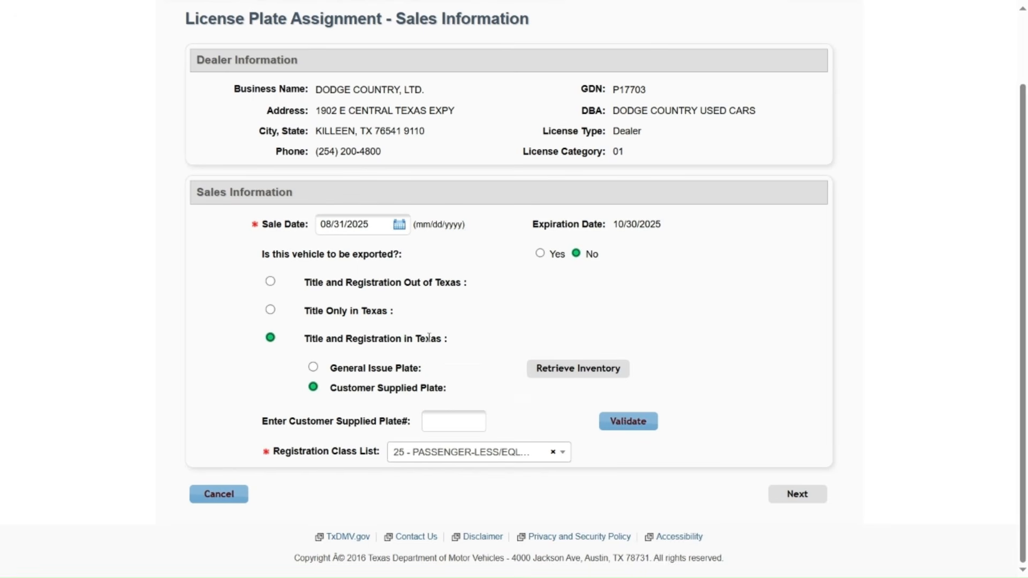
click(463, 417)
text(CS67H)
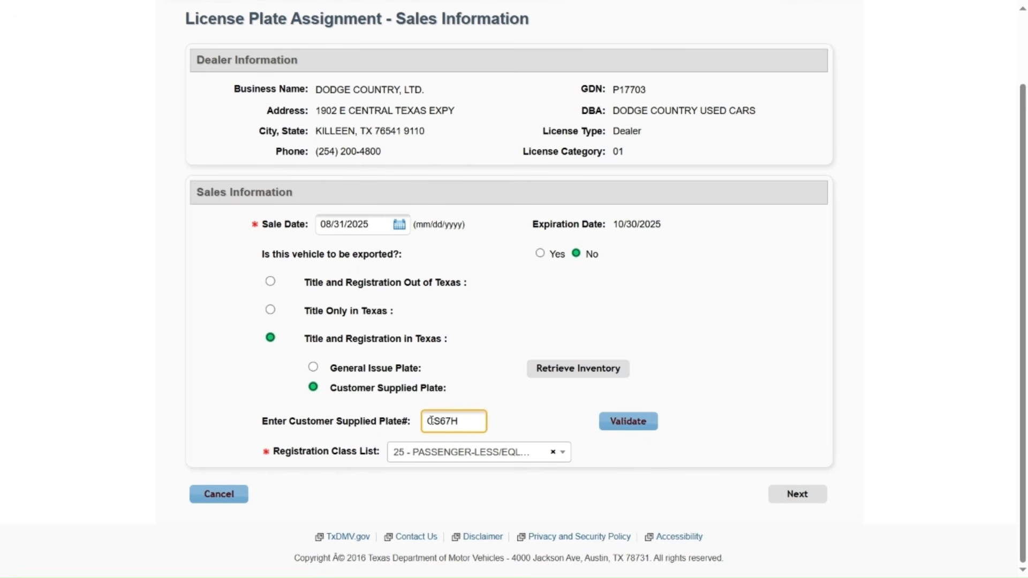
click(625, 432)
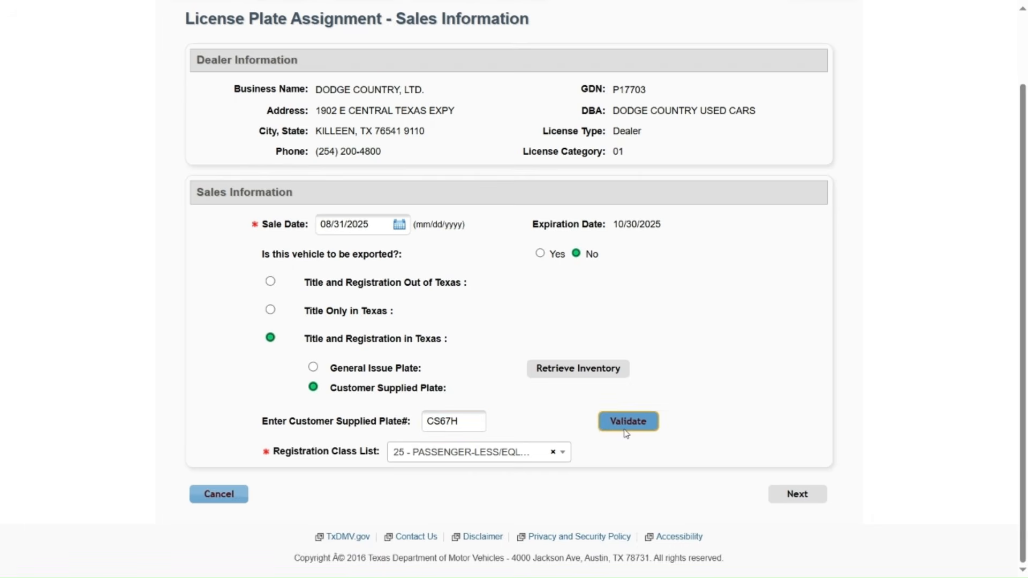
scroll(509, 433, down, 3)
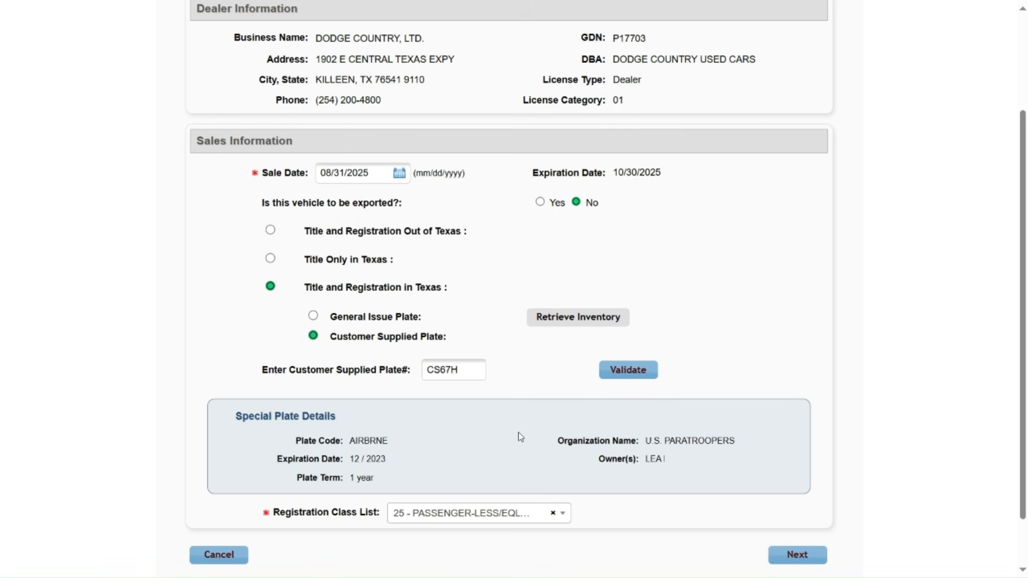
click(314, 317)
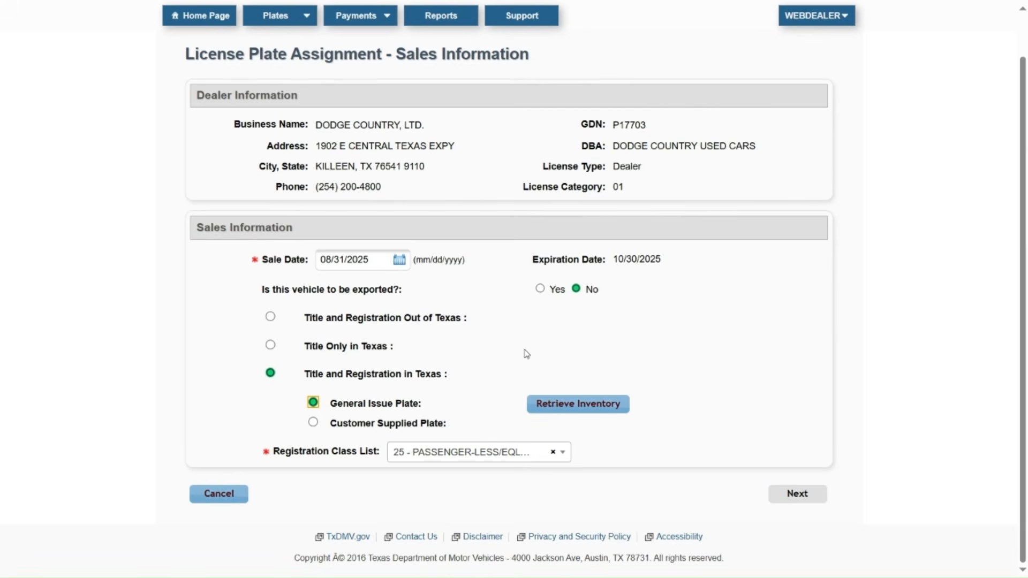
click(565, 416)
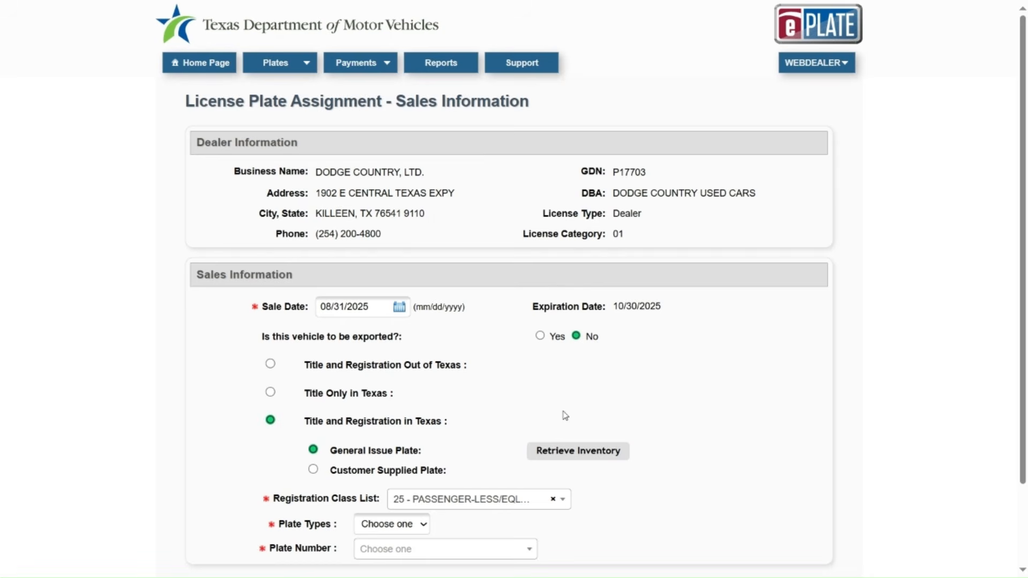
scroll(564, 415, down, 2)
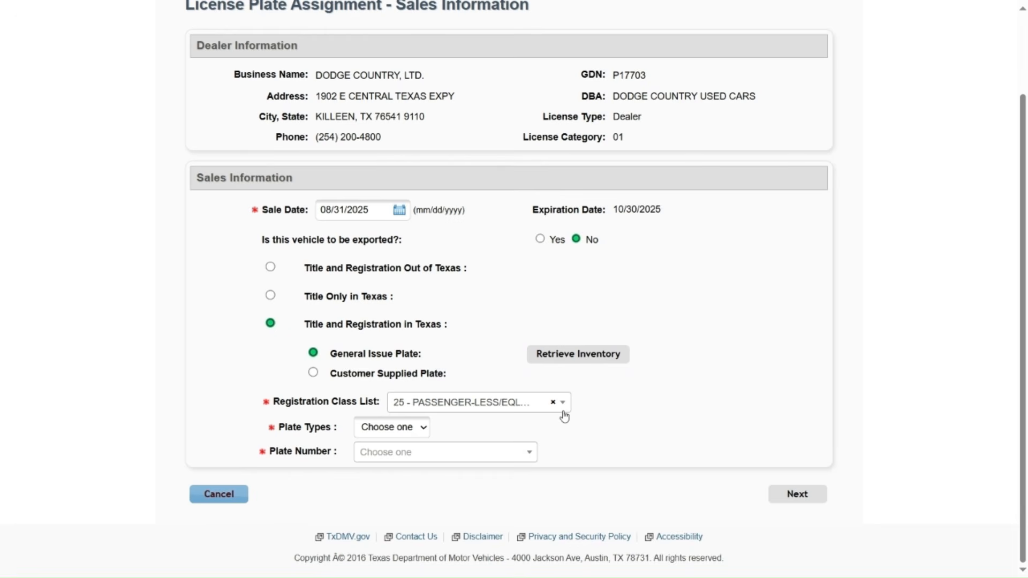
click(414, 432)
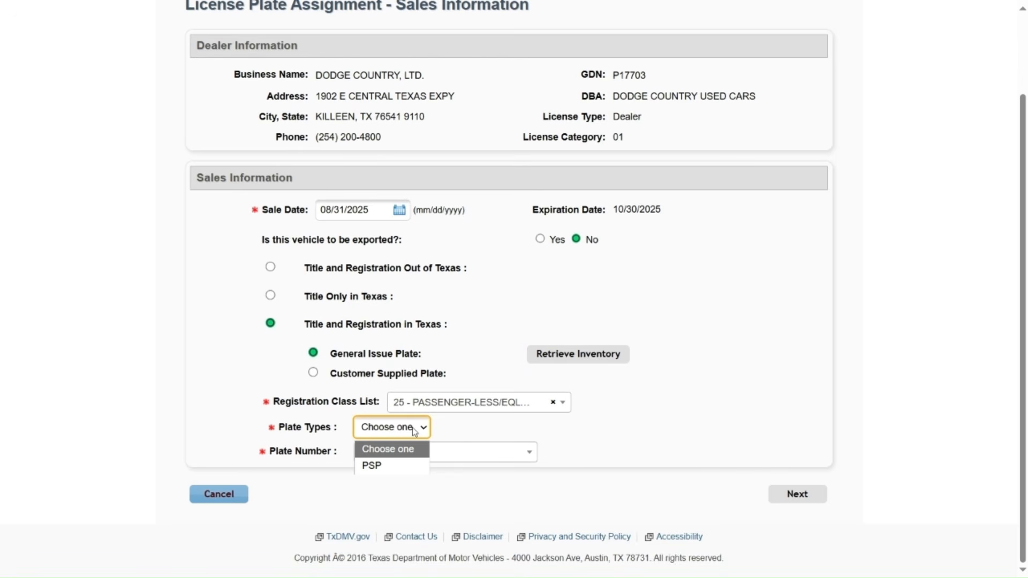
click(376, 467)
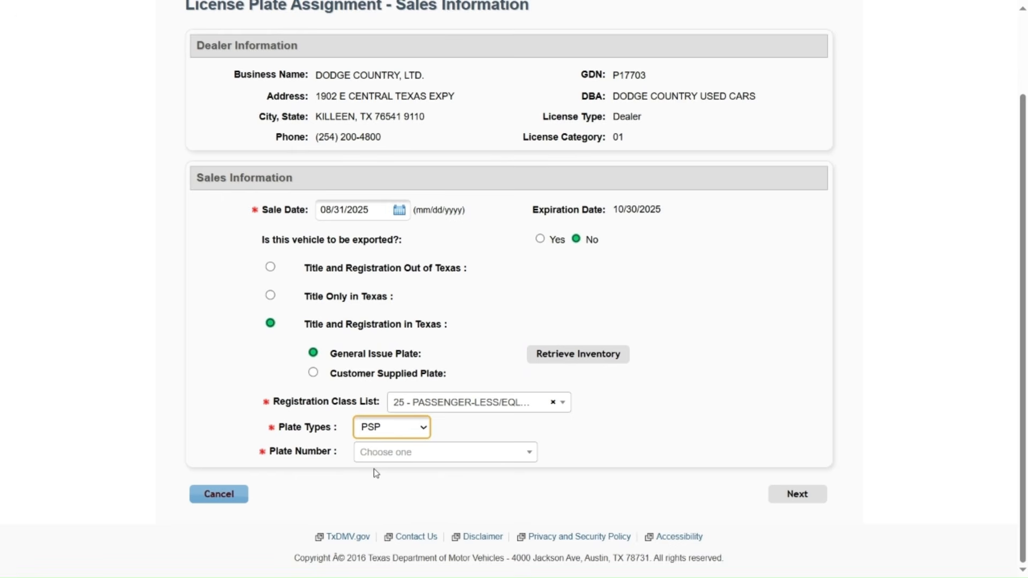
click(472, 461)
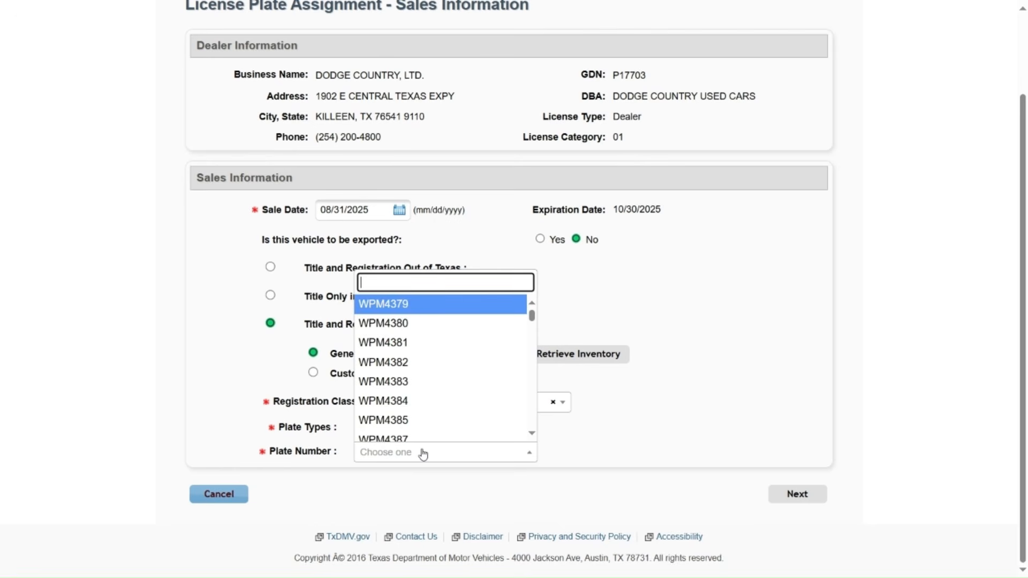
text(x)
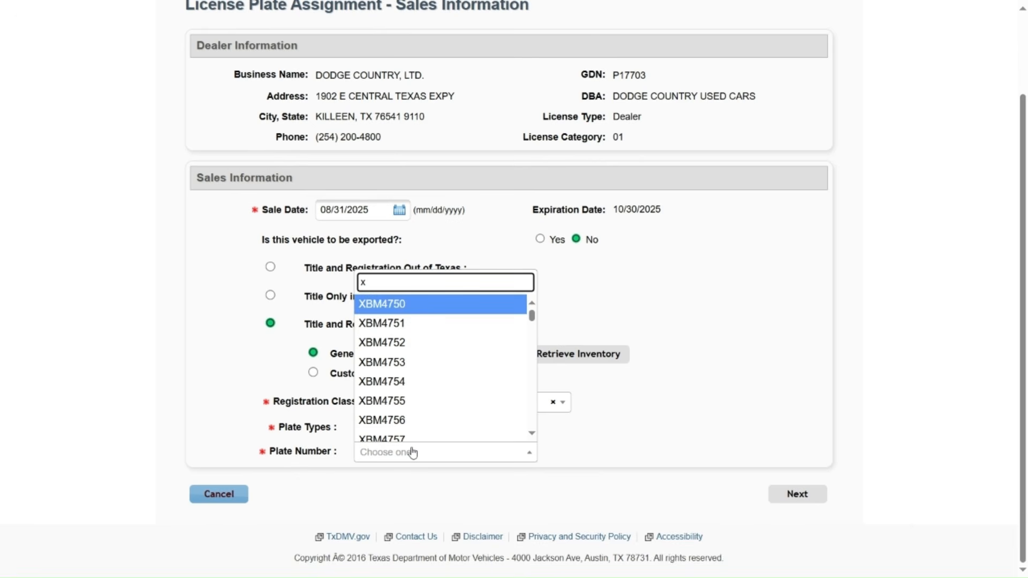
key(BackSpace)
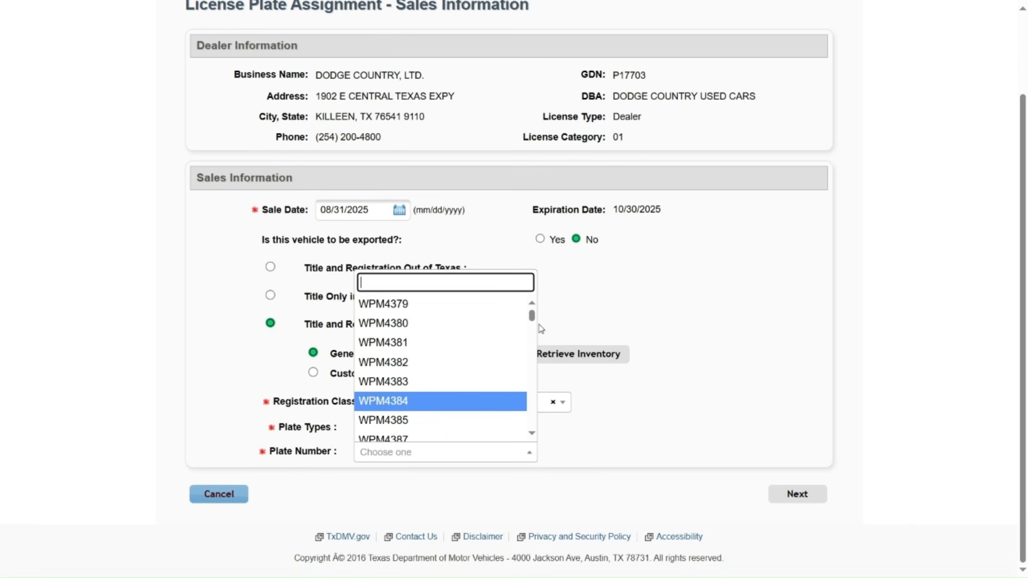
scroll(534, 328, down, 5)
drag(534, 325, 541, 303)
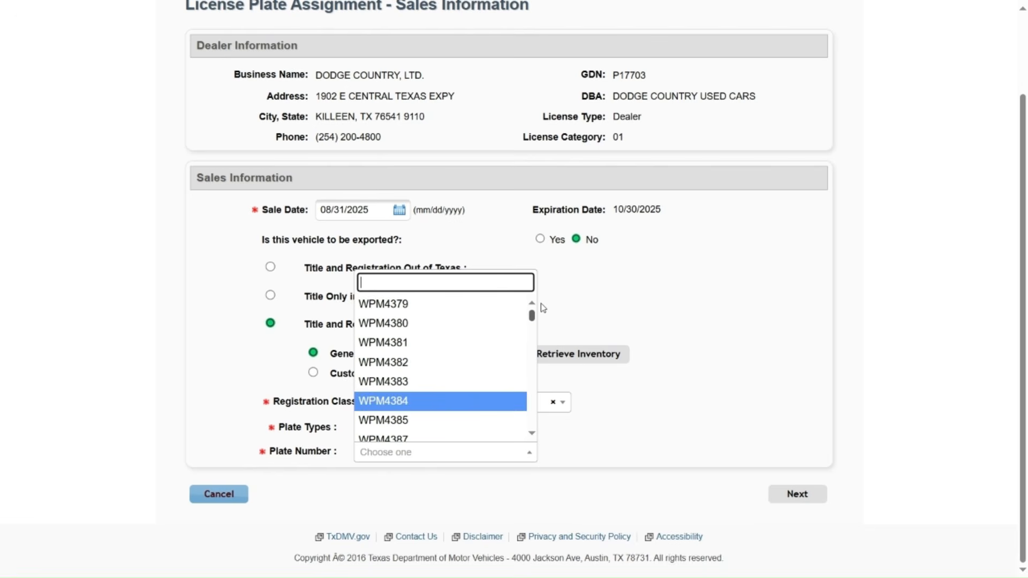
click(444, 312)
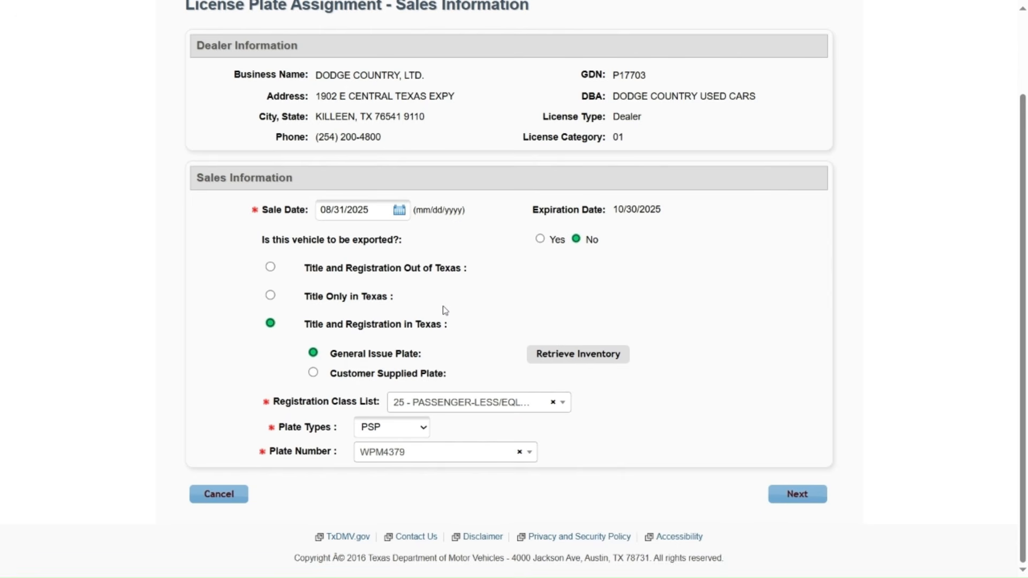
Step: Continue to the review page and save the Title and Registration in Texas details
click(806, 505)
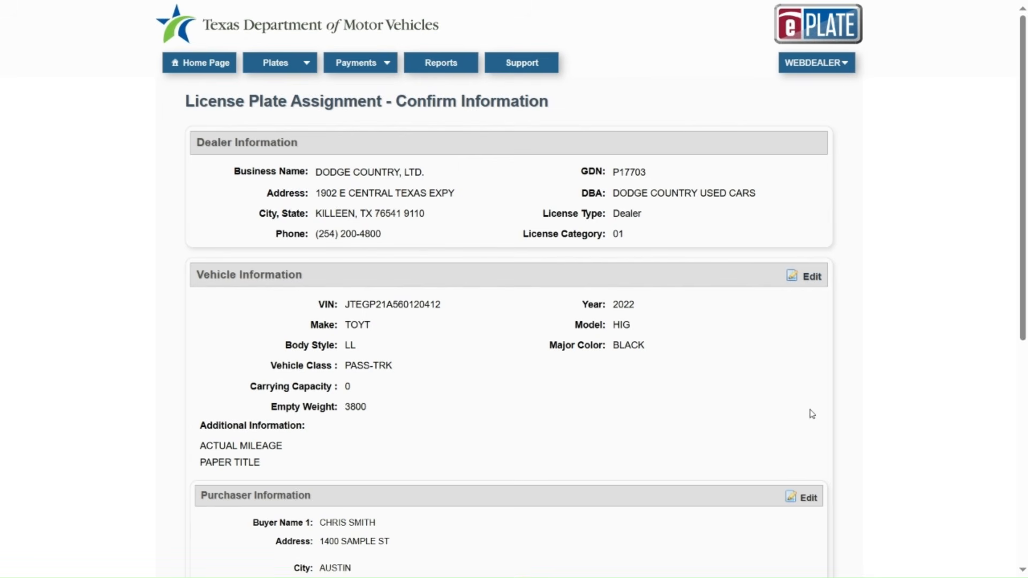
scroll(812, 414, down, 1)
scroll(813, 420, down, 5)
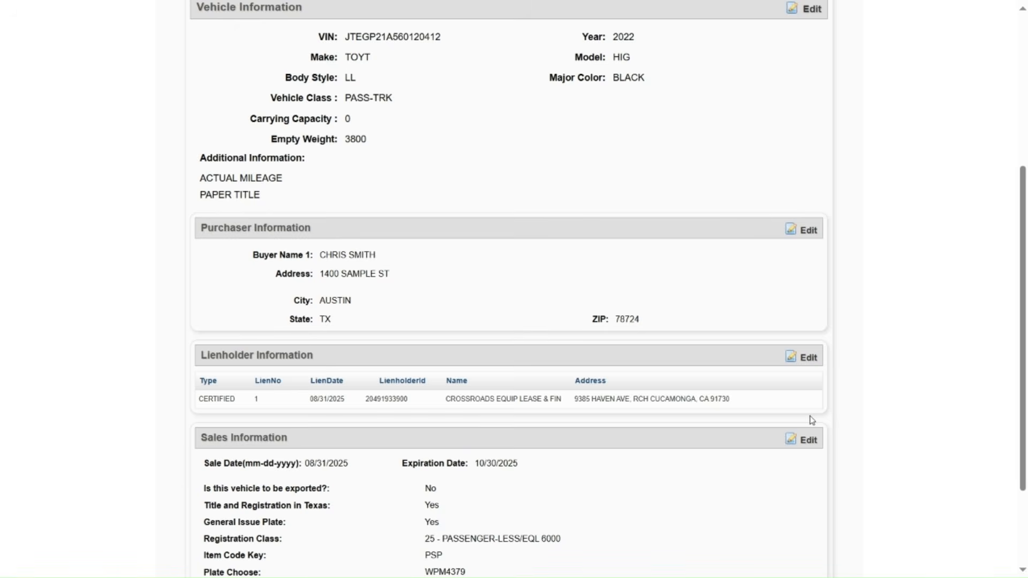
scroll(813, 421, down, 3)
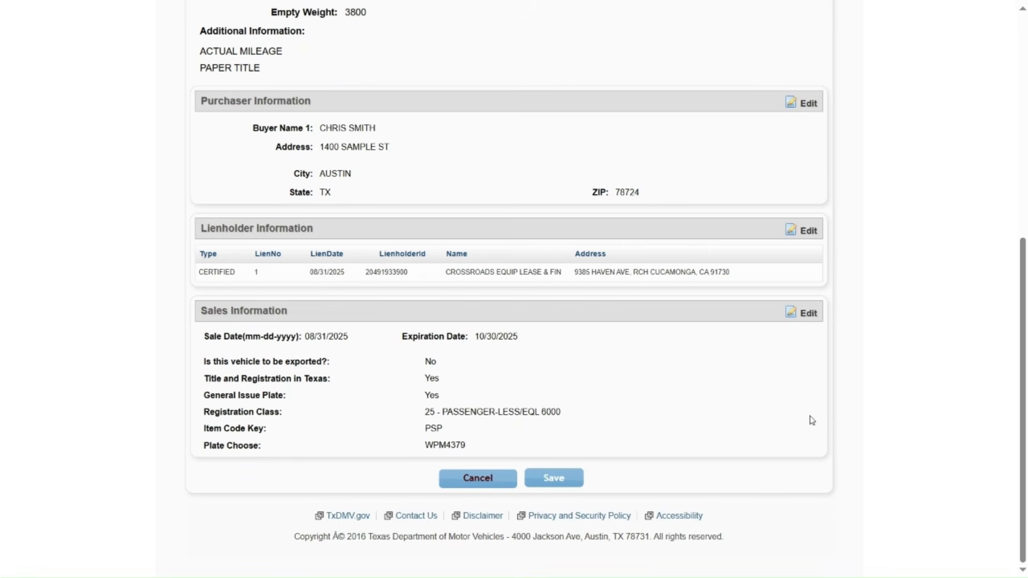
click(555, 478)
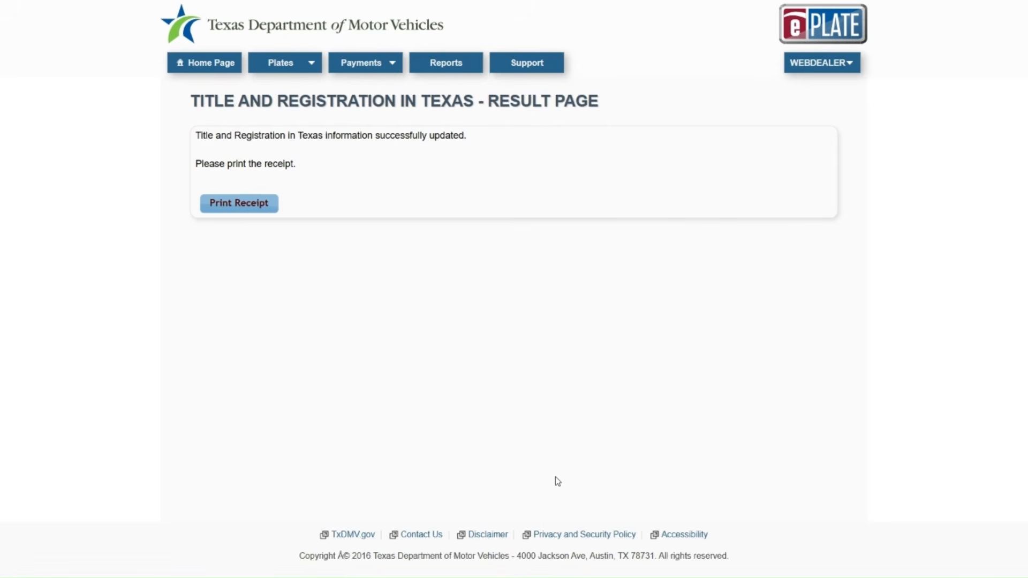
Step: Review the buyer's plate receipt PDF, close it, and open the WEBDEALER menu
click(241, 208)
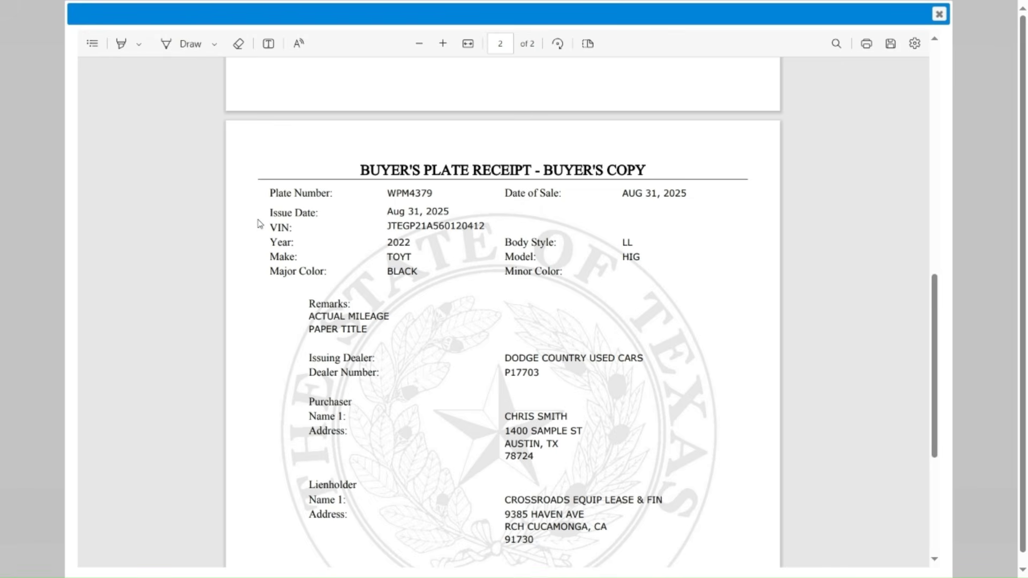
drag(937, 310, 937, 355)
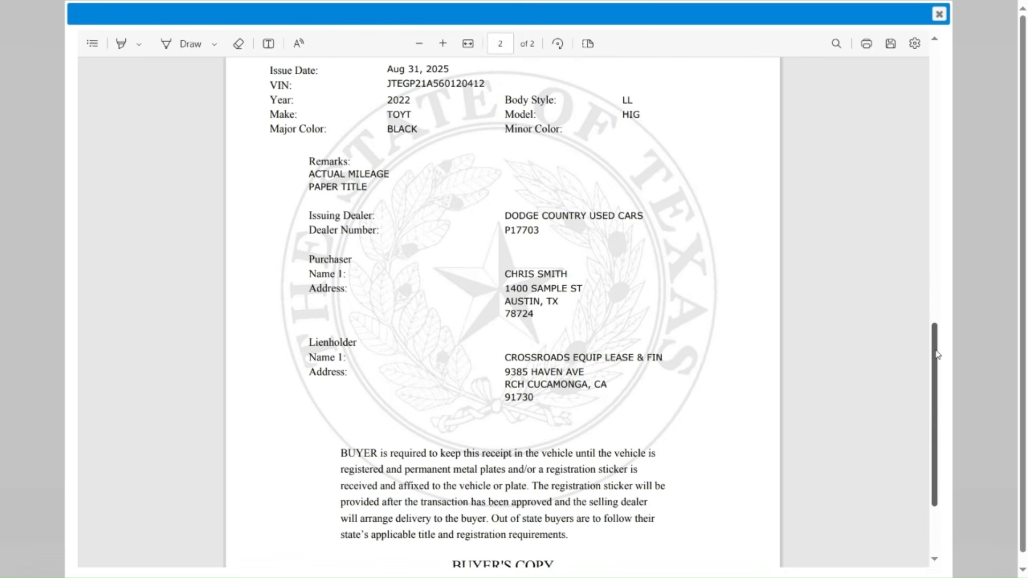
drag(937, 355, 923, 89)
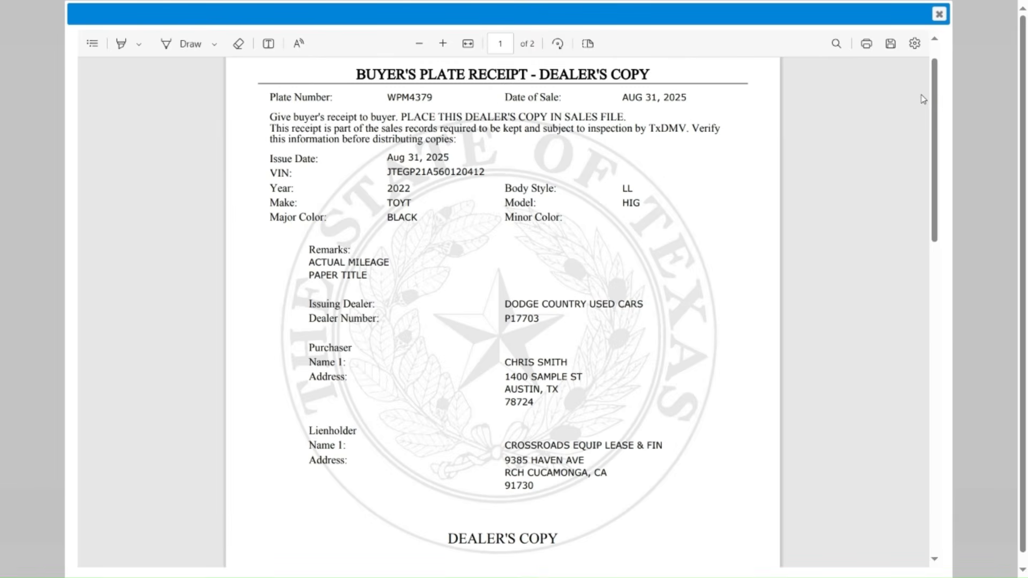
click(939, 14)
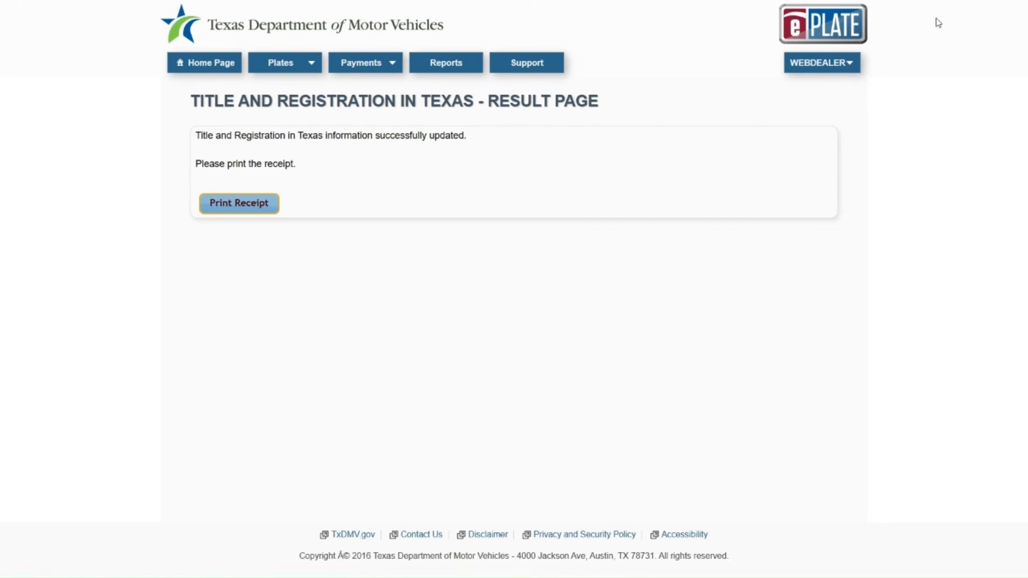
click(821, 63)
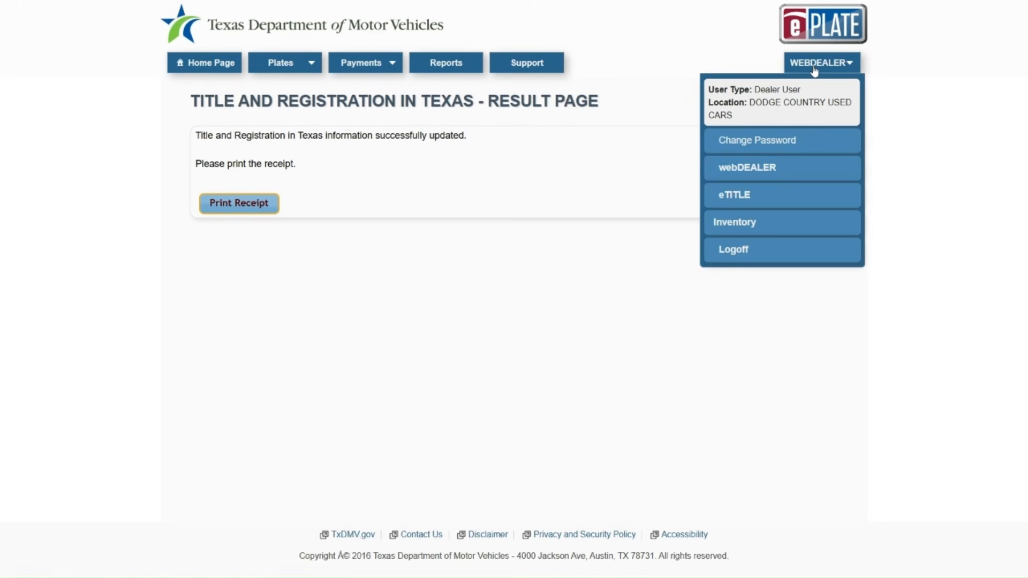
Step: Switch to webDEALER under the Dodge Country Used Cars account and open the Titles menu
click(747, 168)
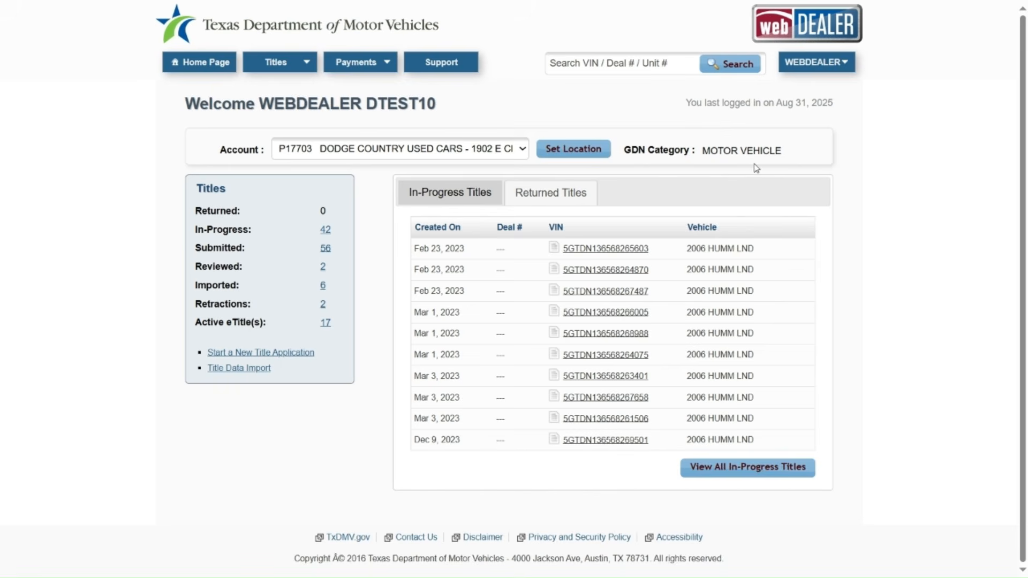
click(522, 150)
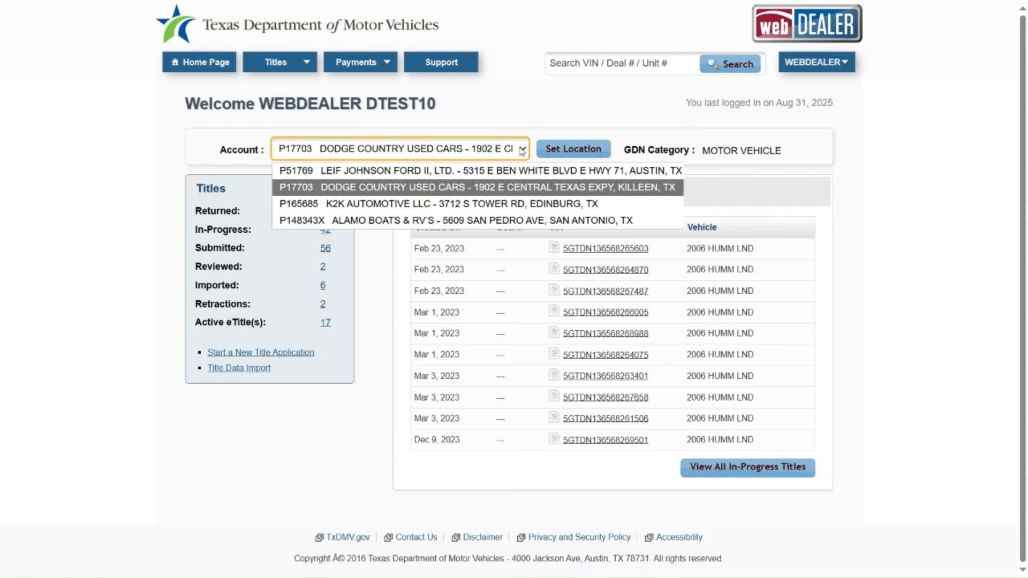
click(522, 150)
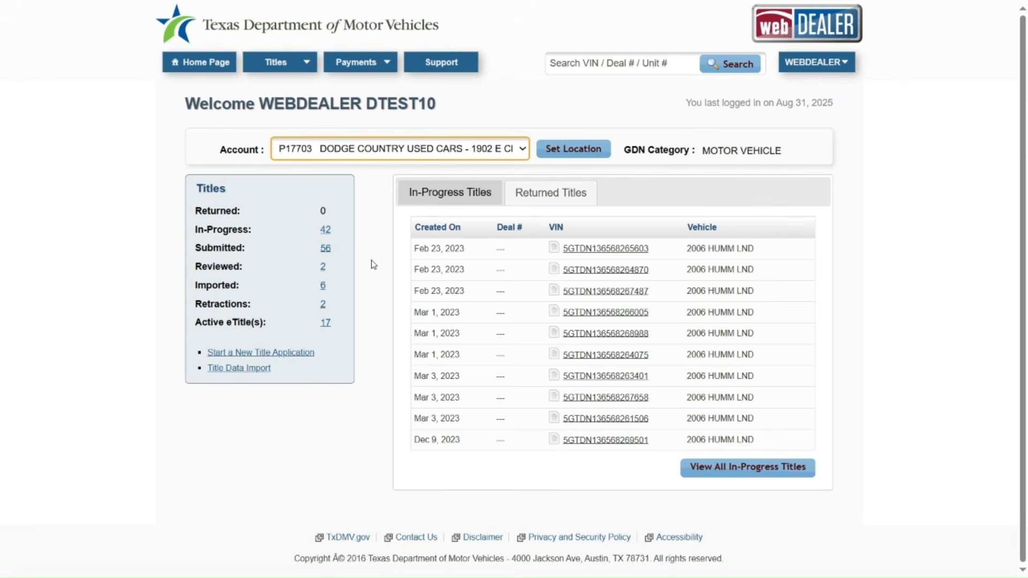
click(286, 66)
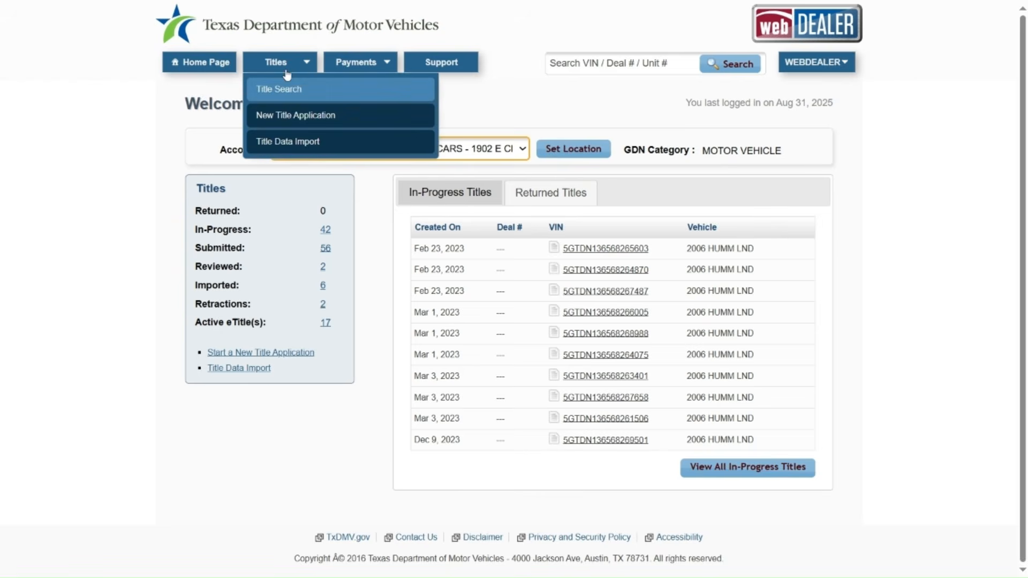
click(296, 117)
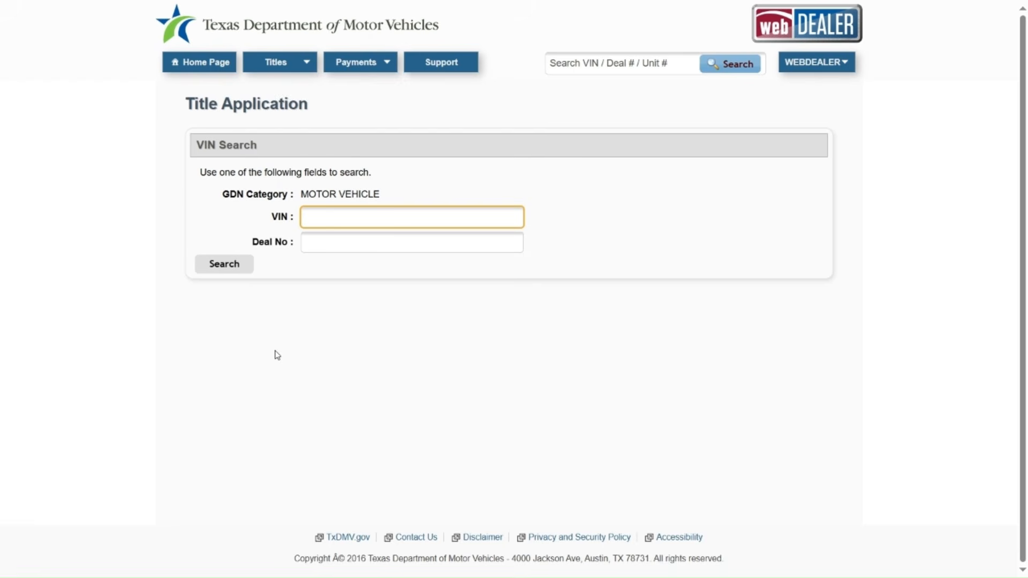
key(super+v)
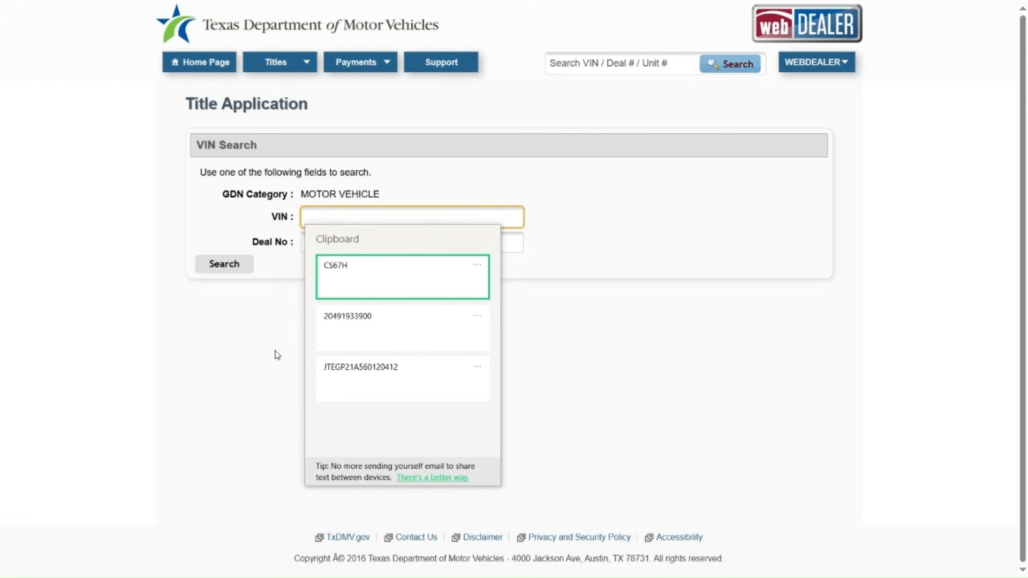
click(373, 377)
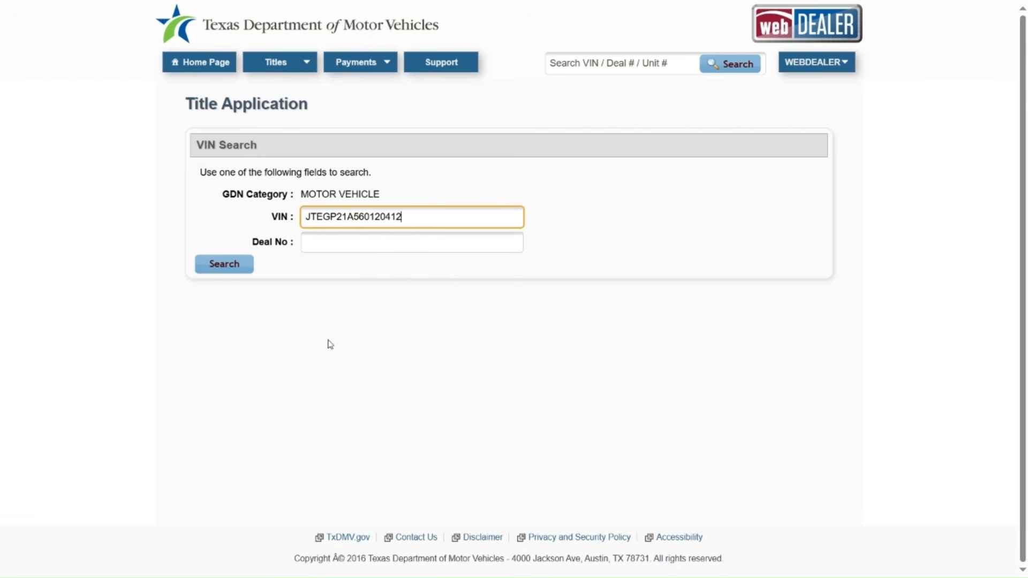
click(224, 273)
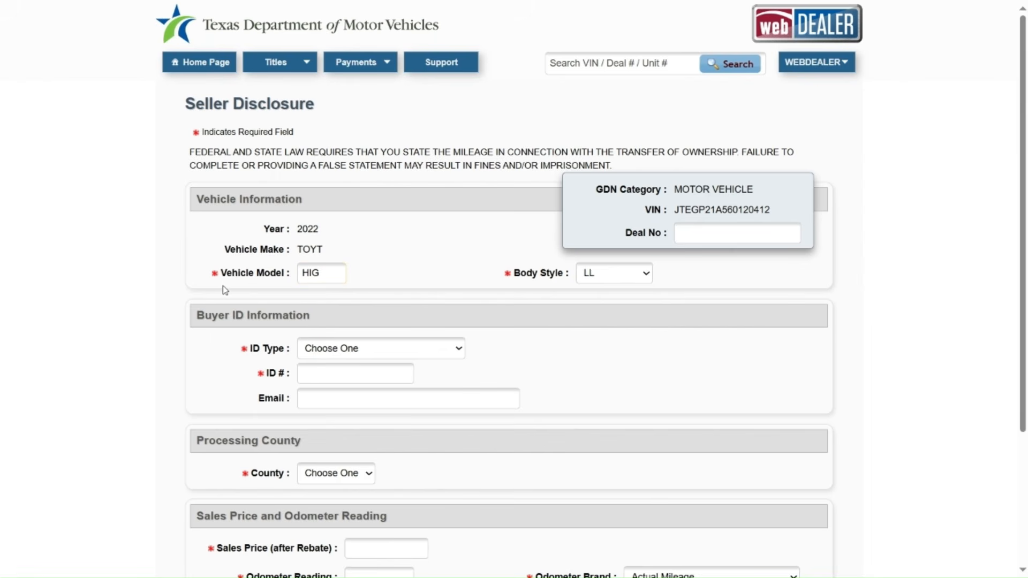
scroll(225, 290, down, 1)
Step: Enter the buyer's ID as Driver License/Id Card with its licence number and state TX
scroll(227, 291, down, 1)
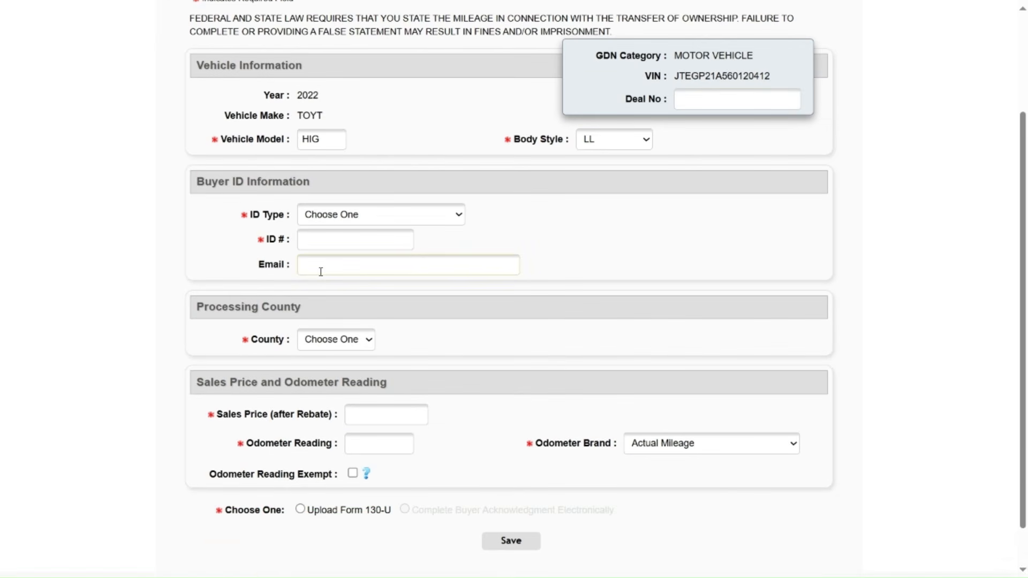
click(460, 217)
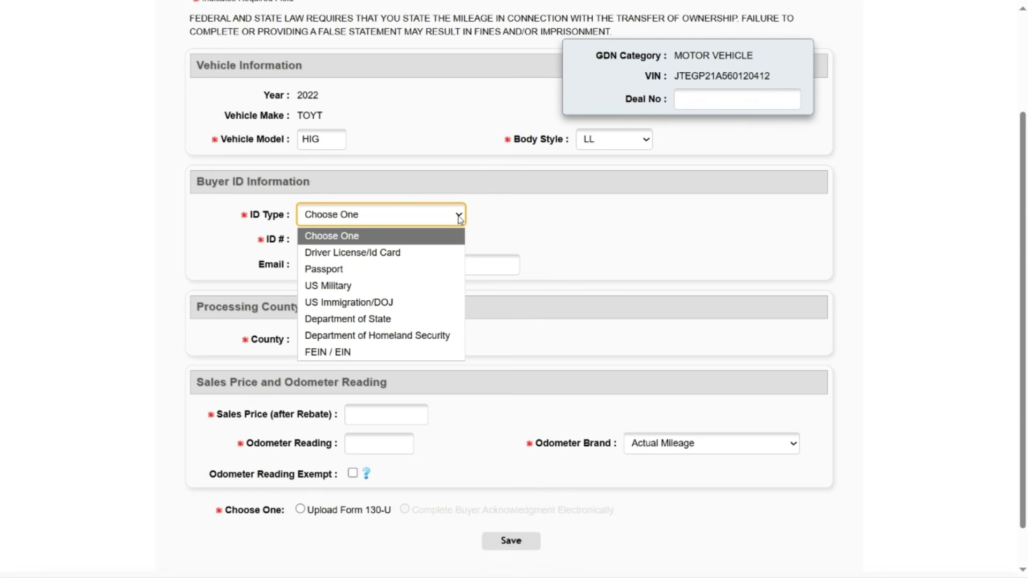
click(397, 252)
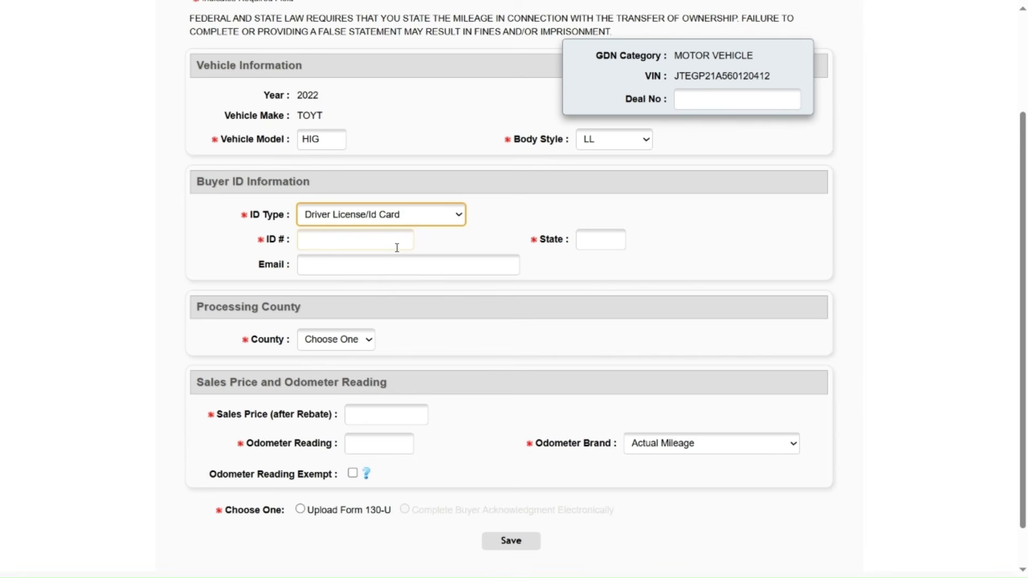
click(394, 247)
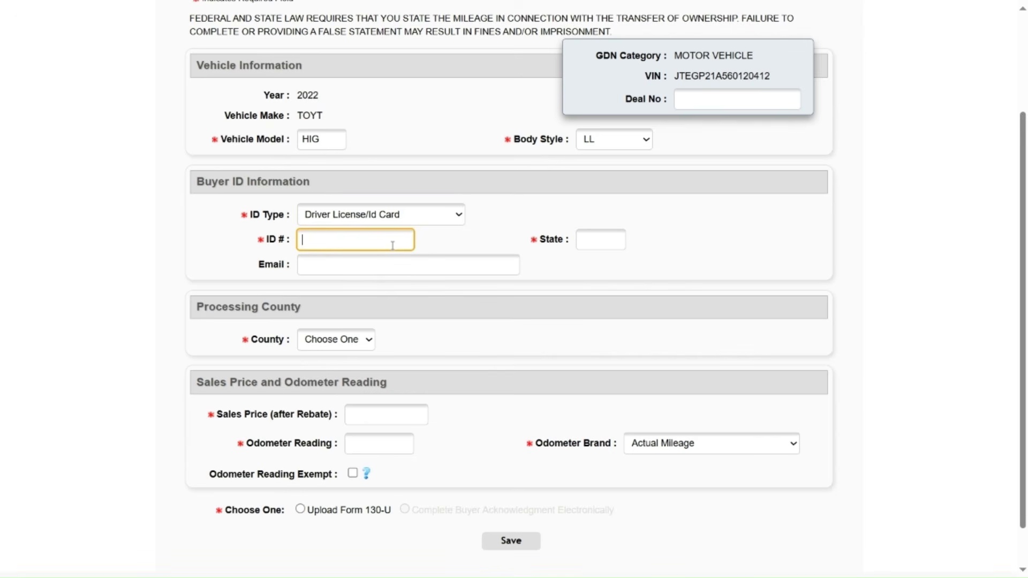
text(12345678)
click(600, 247)
text(TX)
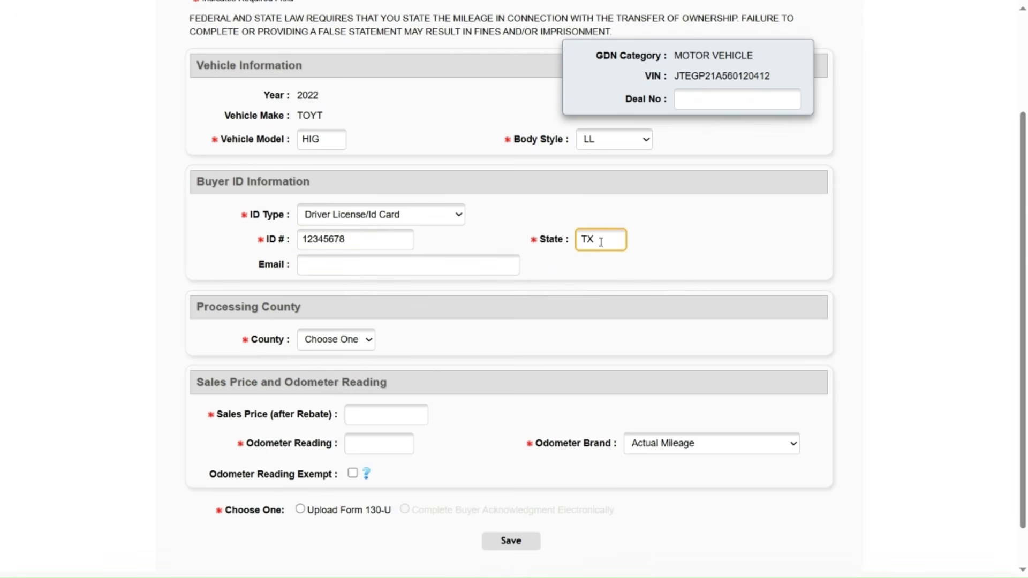
click(334, 347)
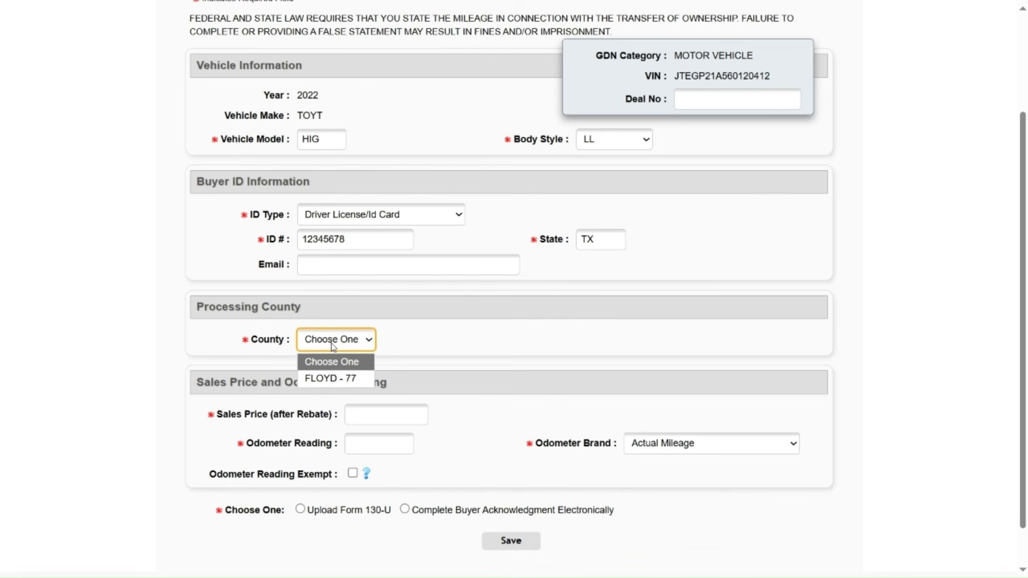
Step: Set the county to FLOYD - 77 and keep FSD as Optional
click(326, 378)
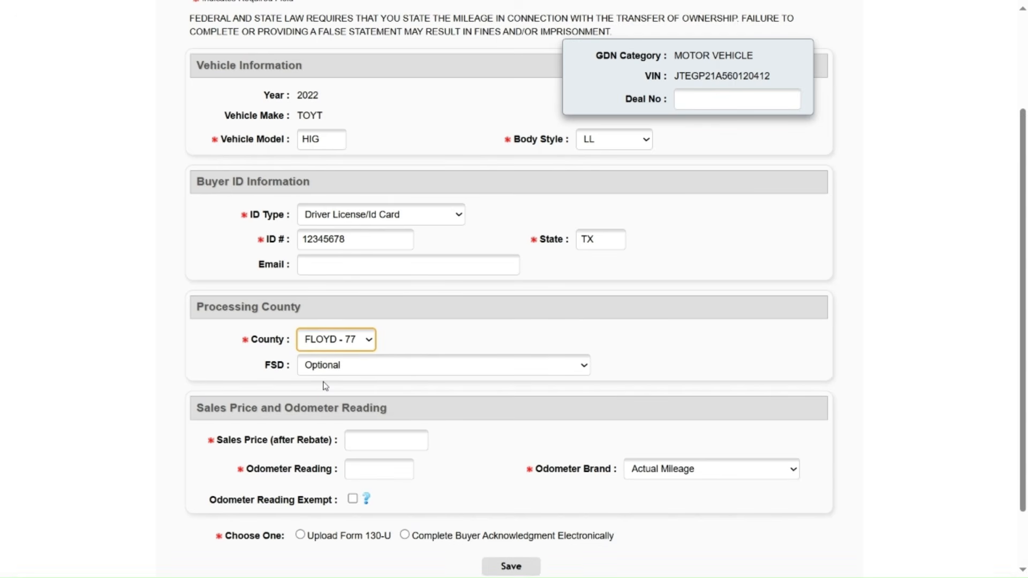
click(360, 369)
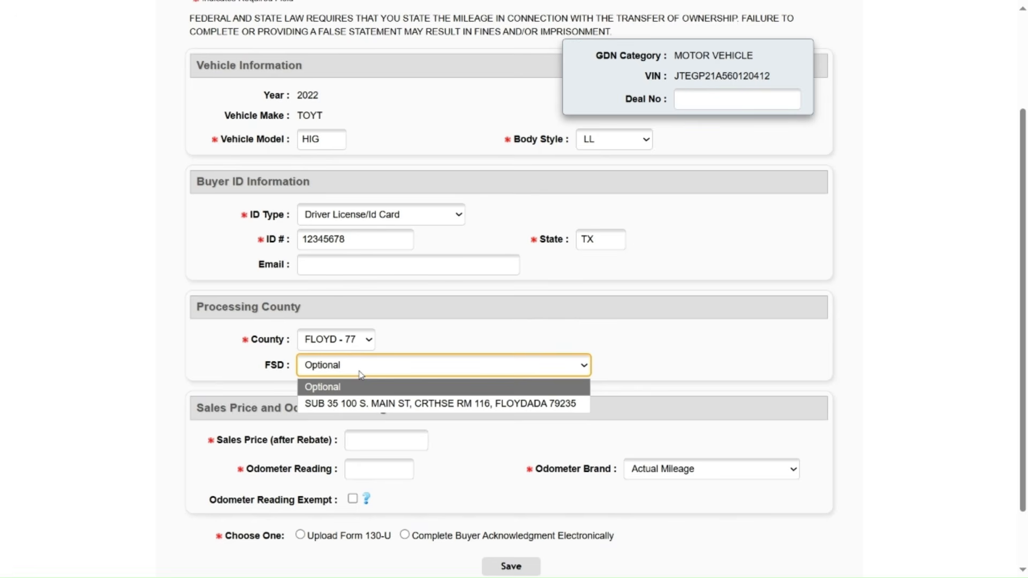
click(360, 371)
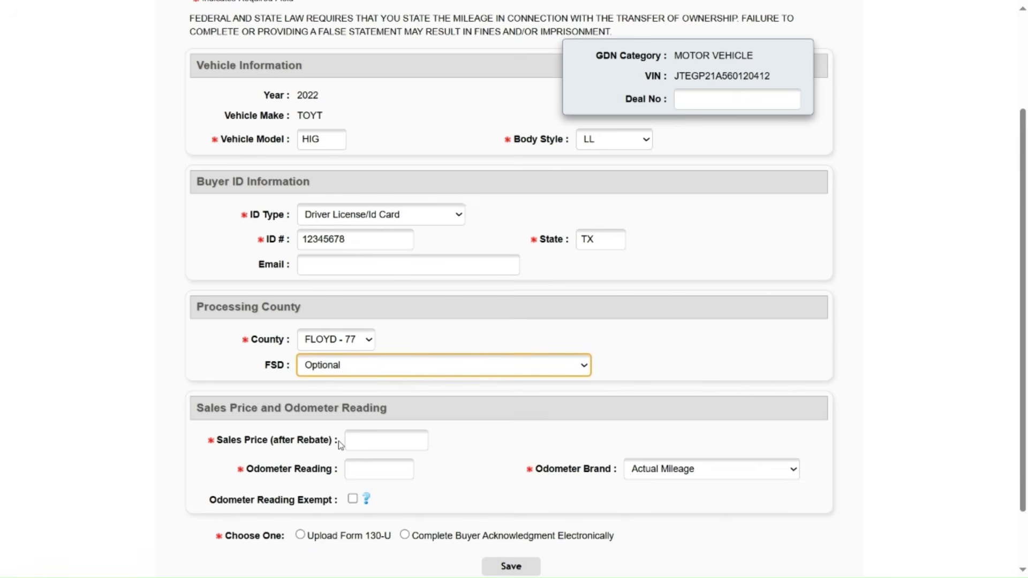
scroll(341, 446, down, 1)
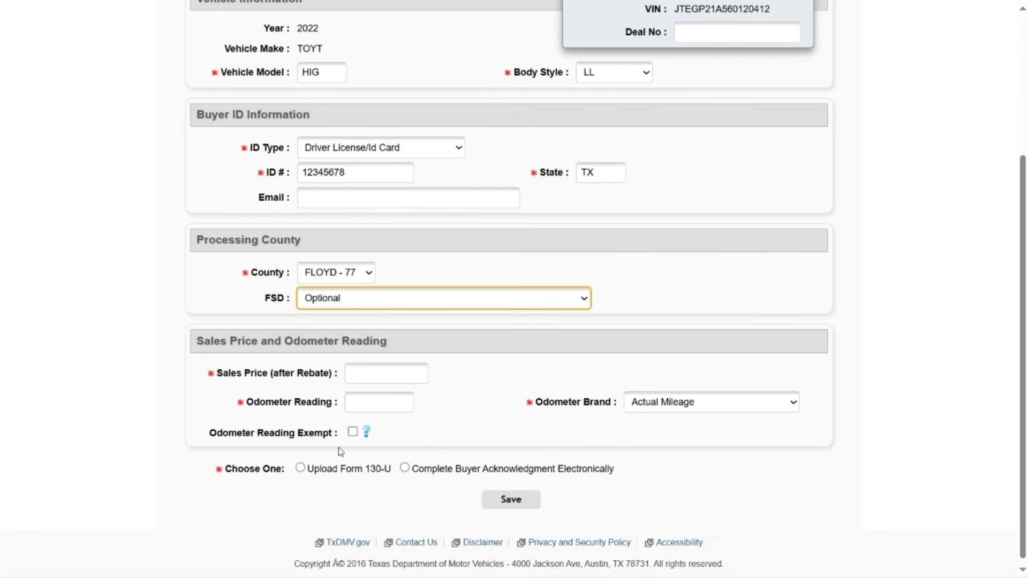
Step: Enter sales price 45000, odometer 100000 as Actual Mileage, and choose electronic buyer acknowledgment
click(377, 376)
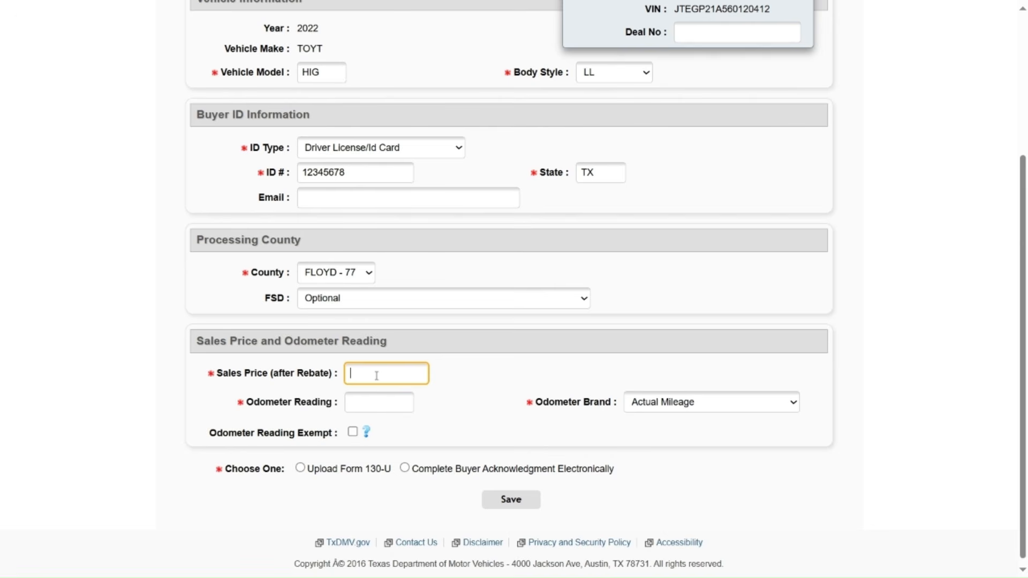
text(45000)
click(374, 397)
text(100000)
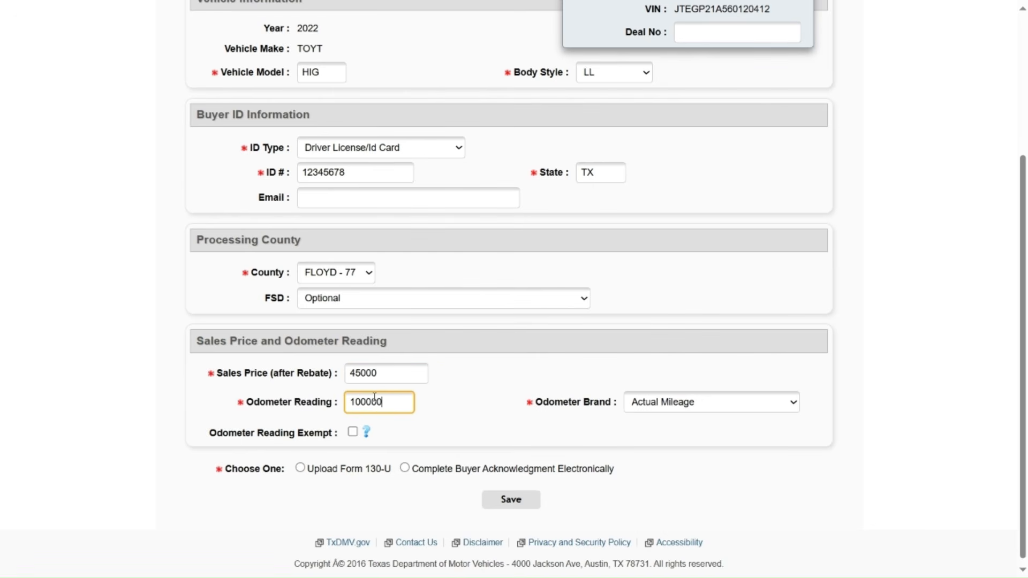
click(789, 412)
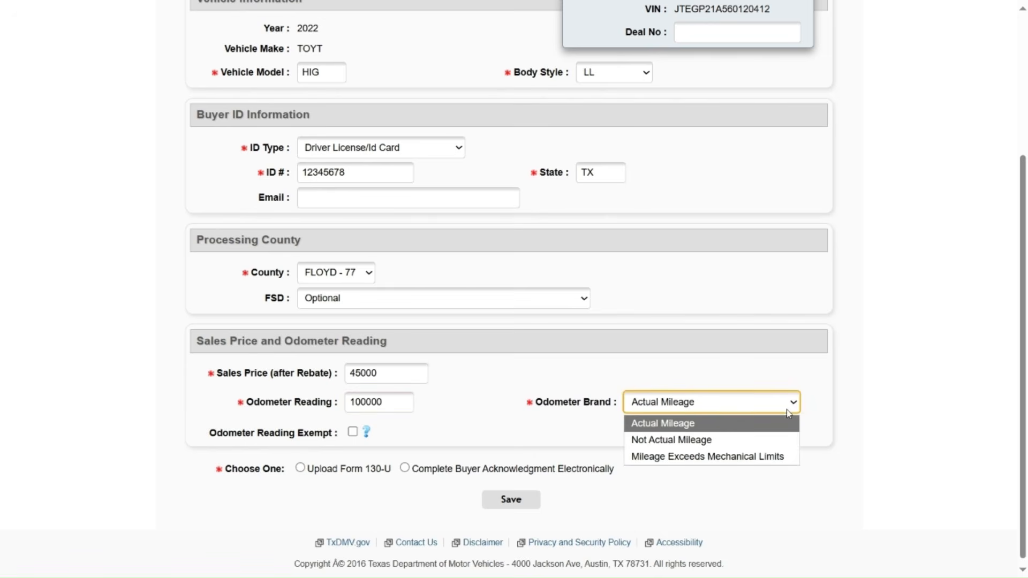
click(788, 413)
click(358, 481)
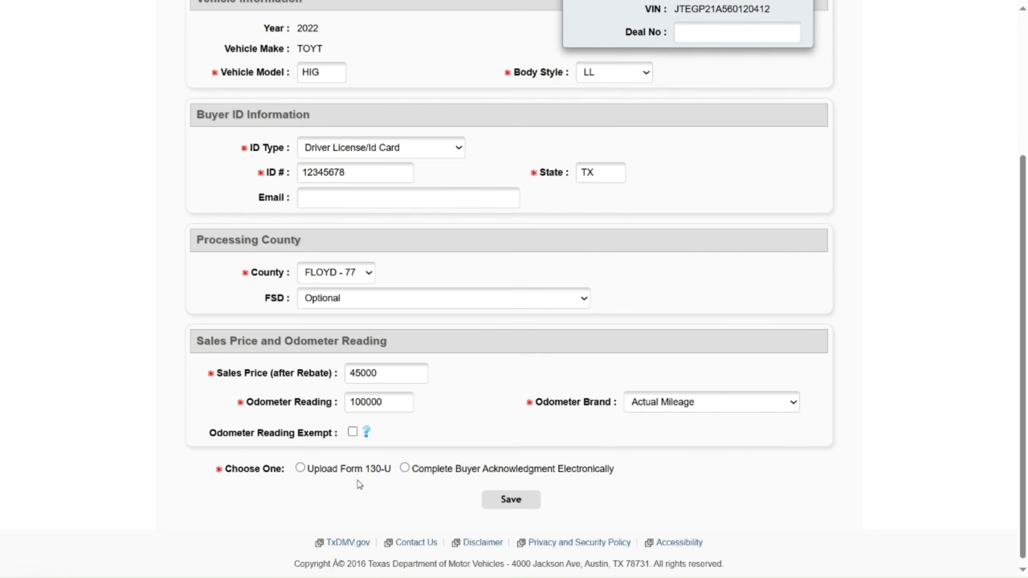
click(404, 469)
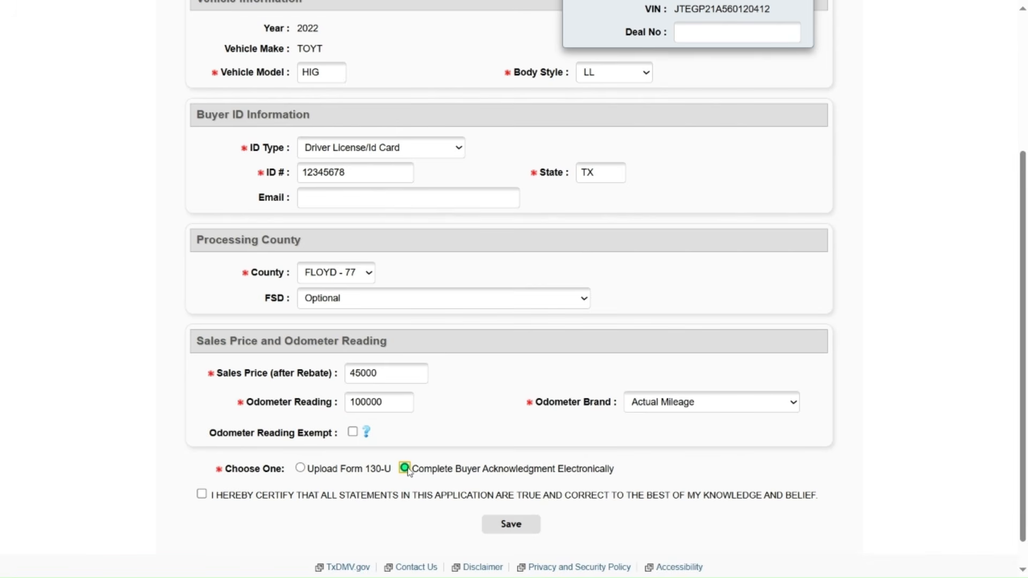
Step: Switch the acknowledgment to Upload Form 130-U and tick the manual-upload certification box
scroll(408, 472, down, 1)
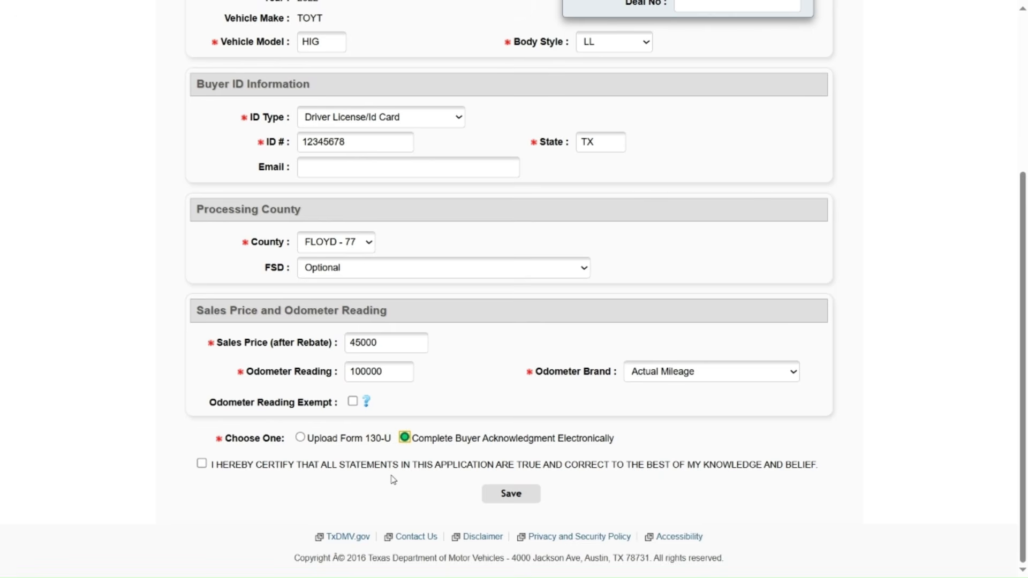
click(300, 438)
click(300, 438)
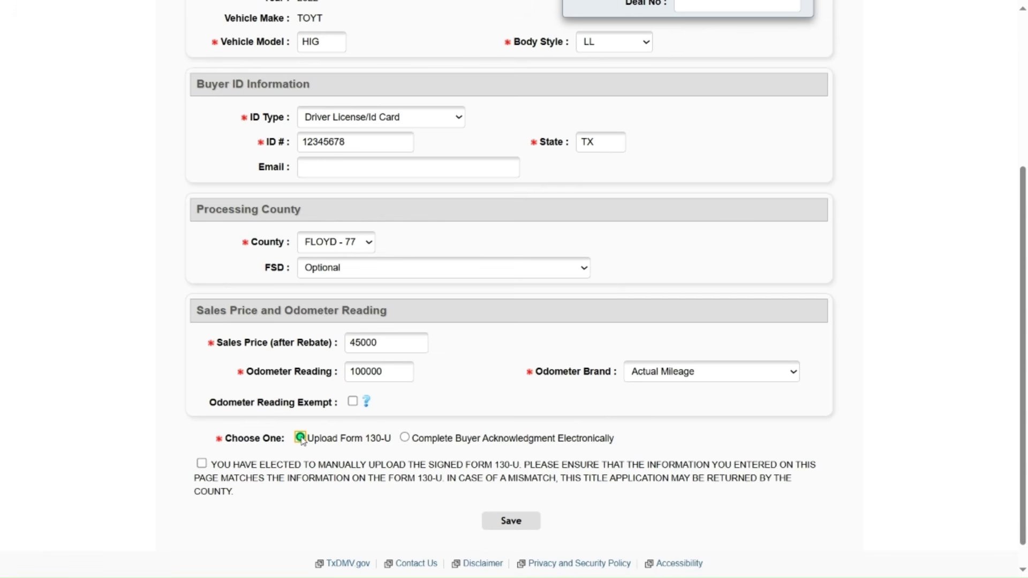
click(202, 464)
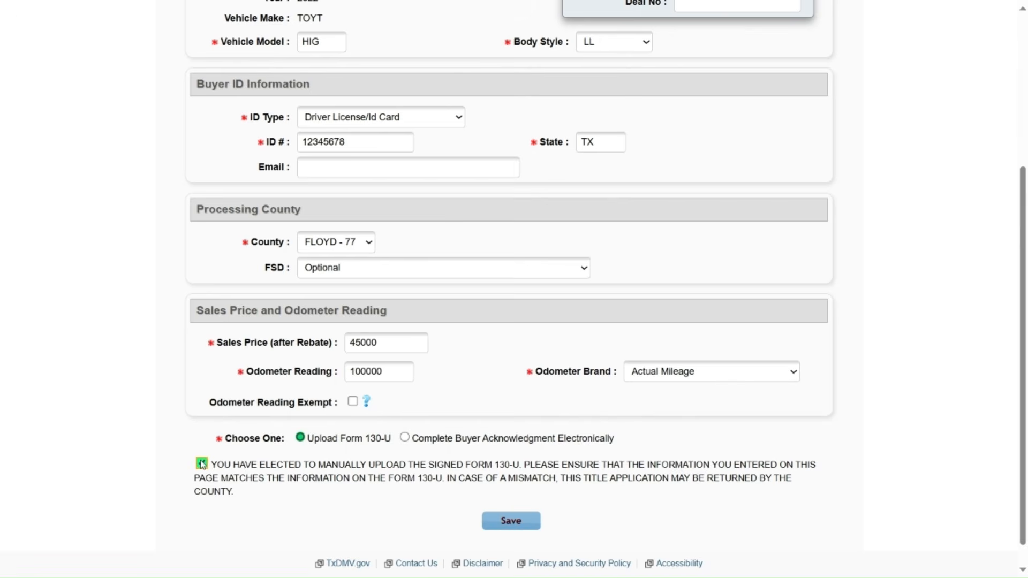
Step: Save the Seller Disclosure and continue past Vehicle Information to Lienholder Information
click(511, 529)
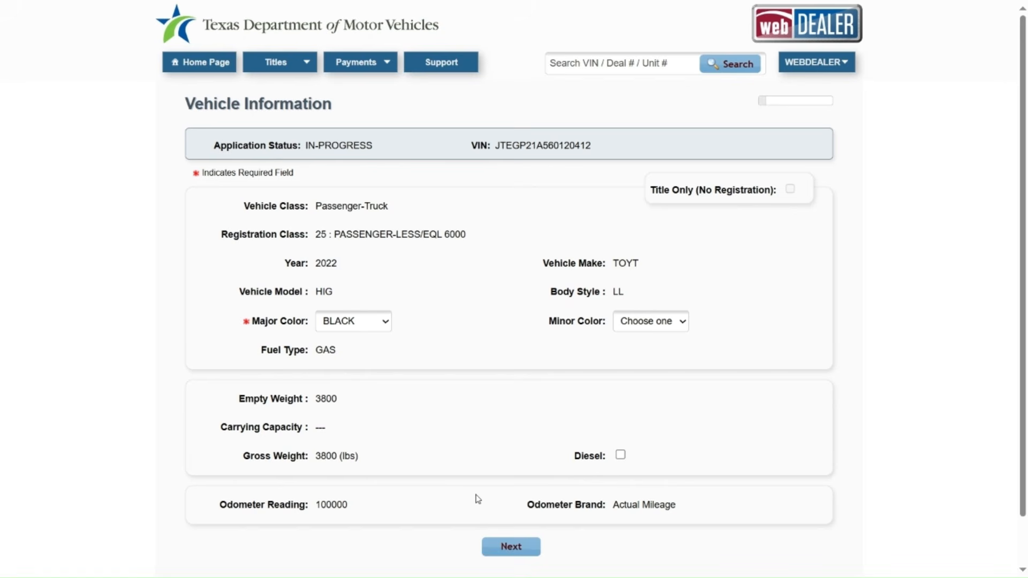
click(510, 557)
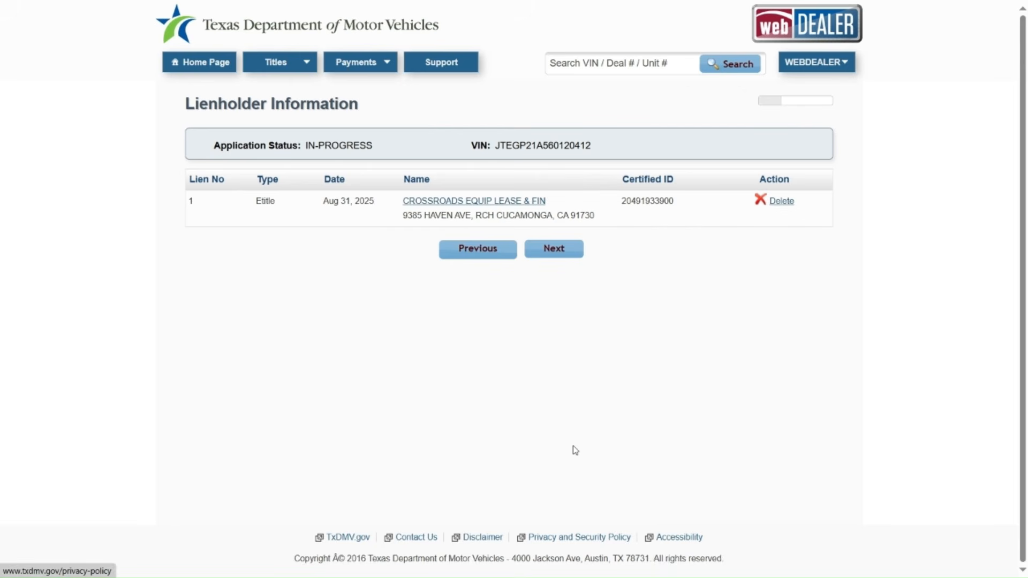
Step: Continue to Owner Information and set owner type INDIVIDUAL with resident county TRAVIS
click(555, 250)
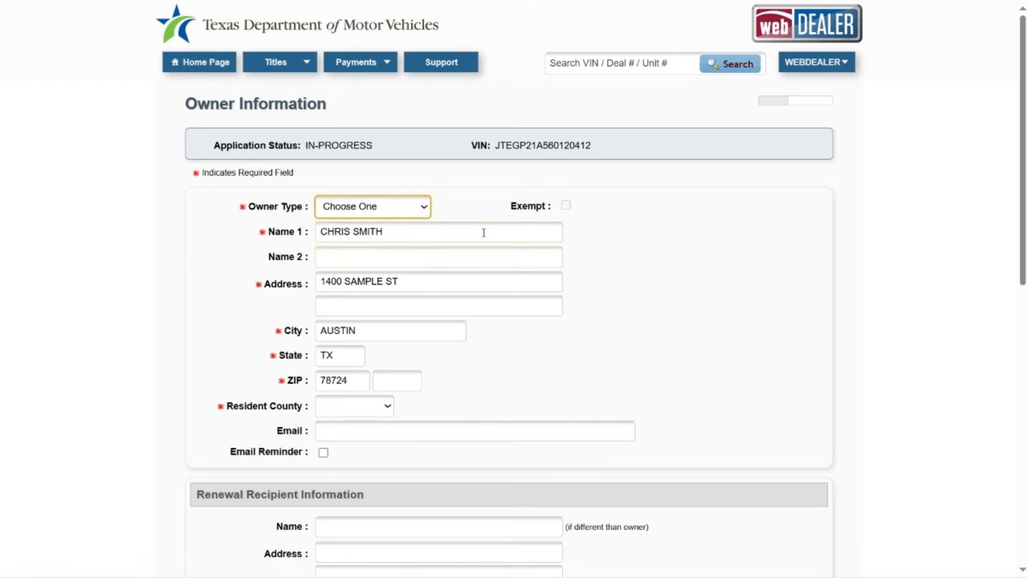
click(424, 211)
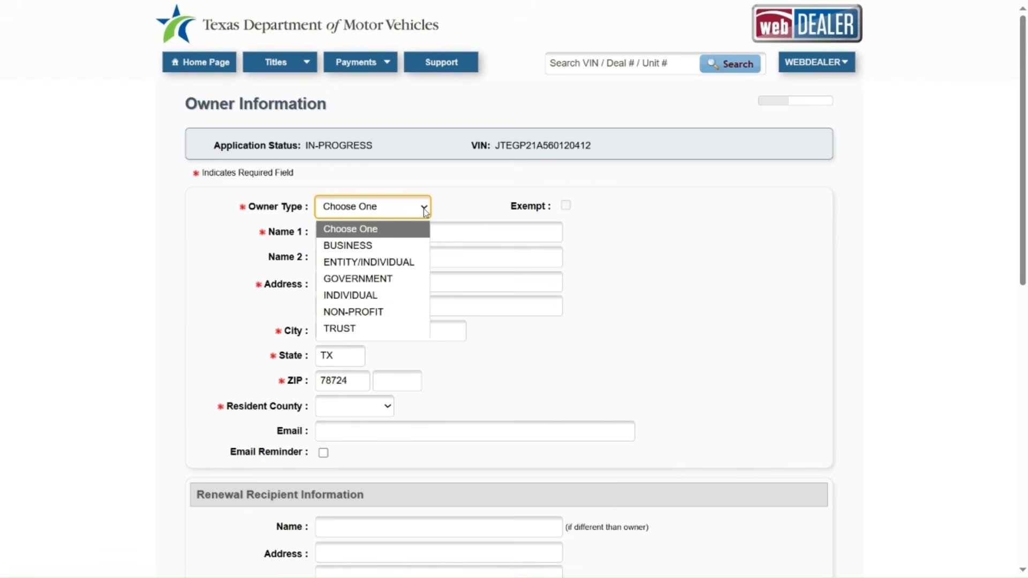
click(386, 300)
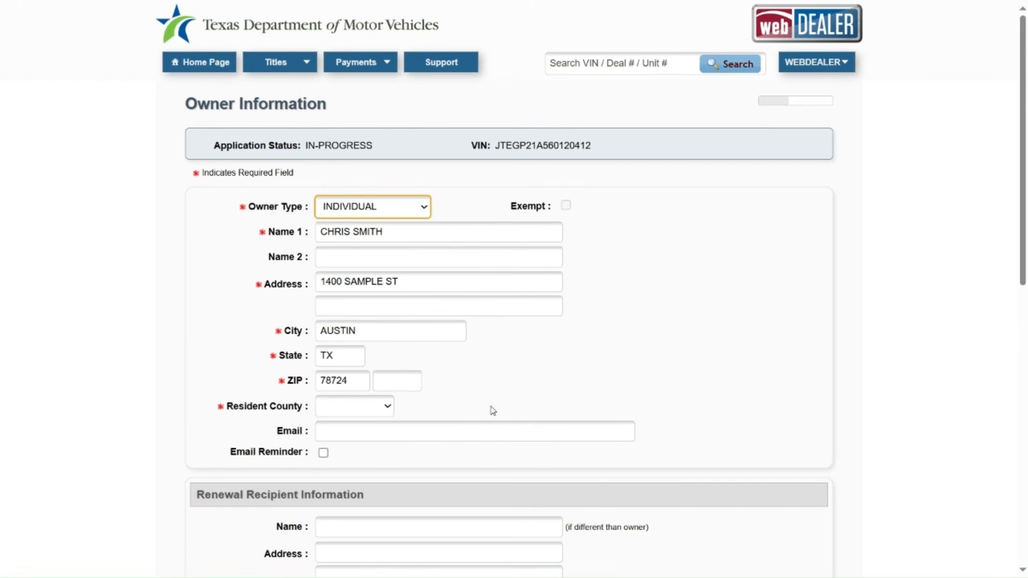
click(388, 409)
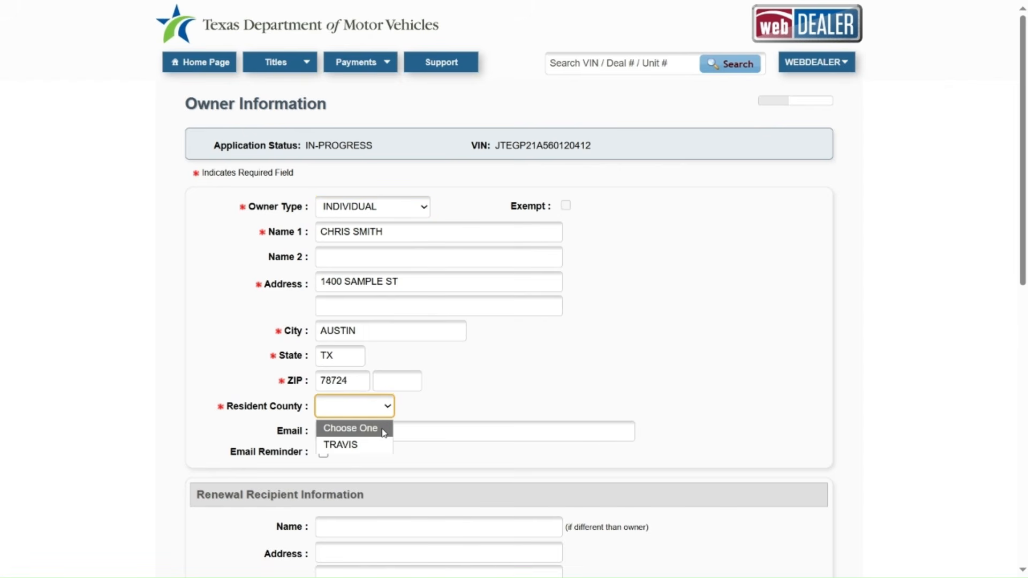
click(375, 449)
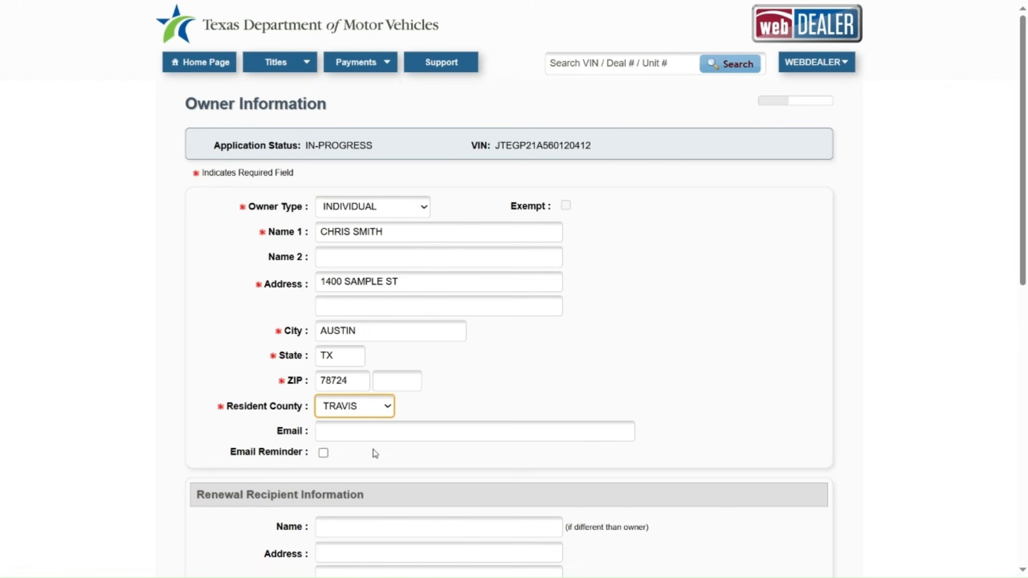
click(504, 411)
Step: Scroll down the owner form to the blank survivorship and beneficiary sections
scroll(460, 415, down, 1)
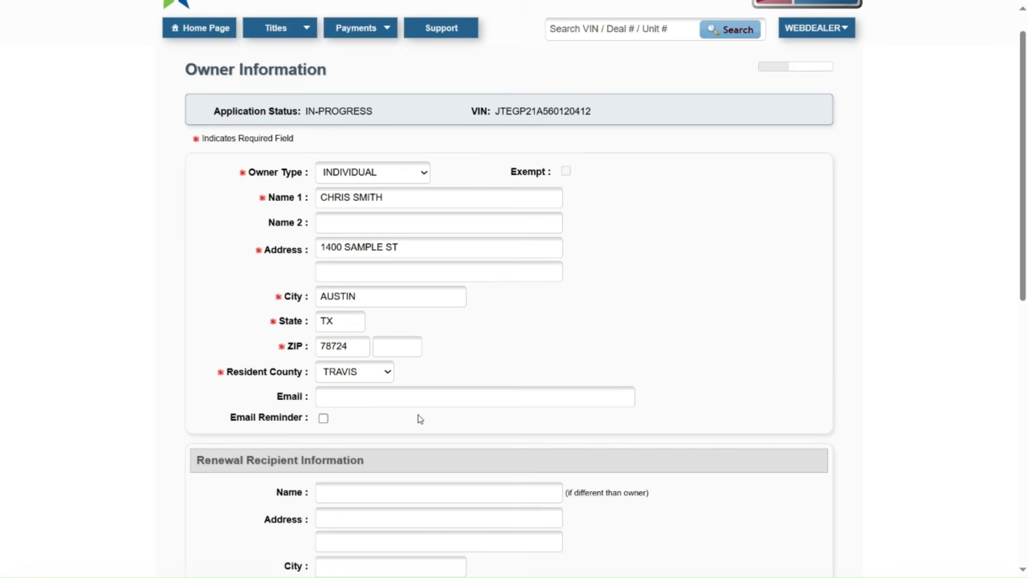
scroll(421, 419, down, 3)
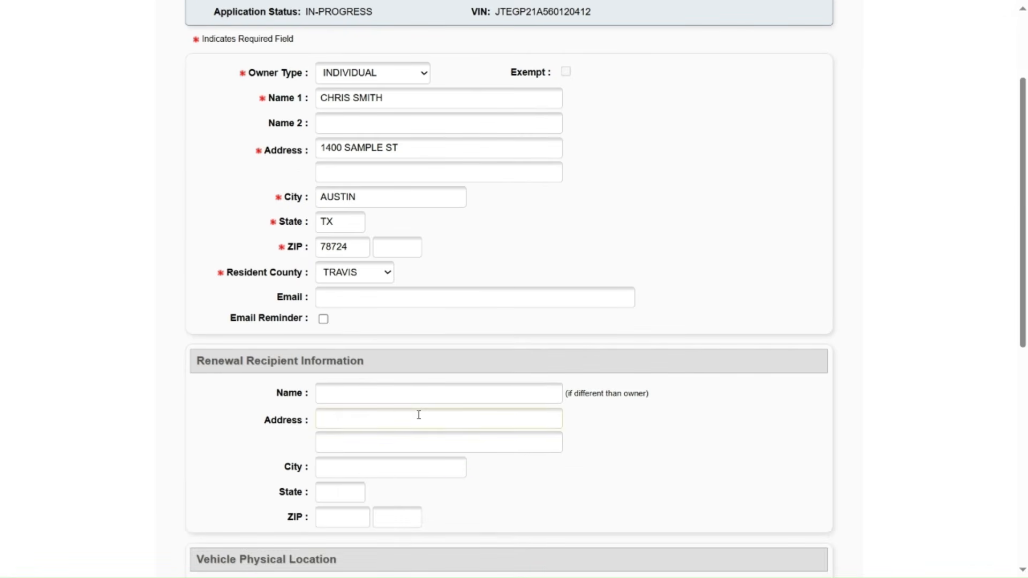
click(335, 297)
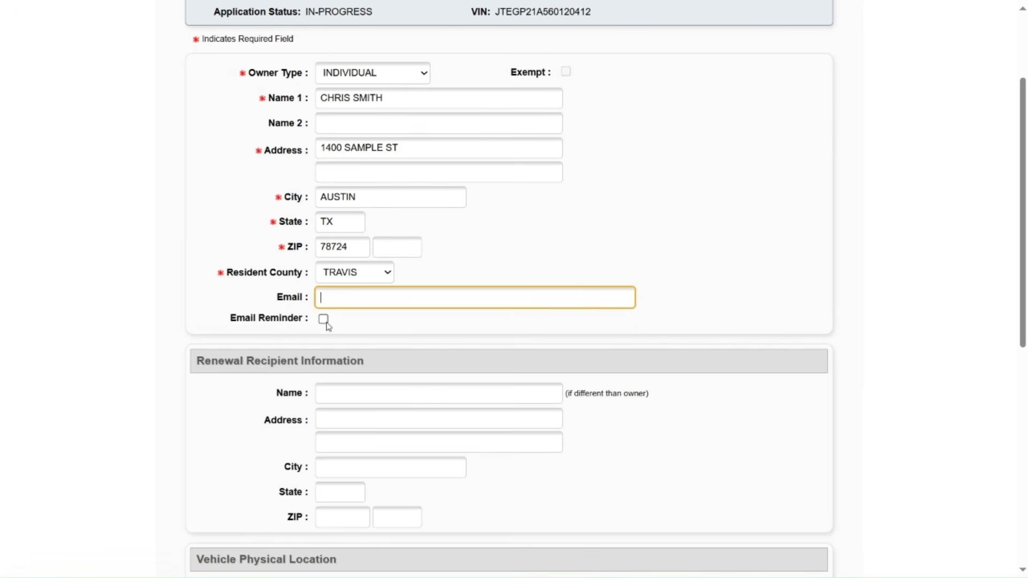
scroll(327, 324, down, 1)
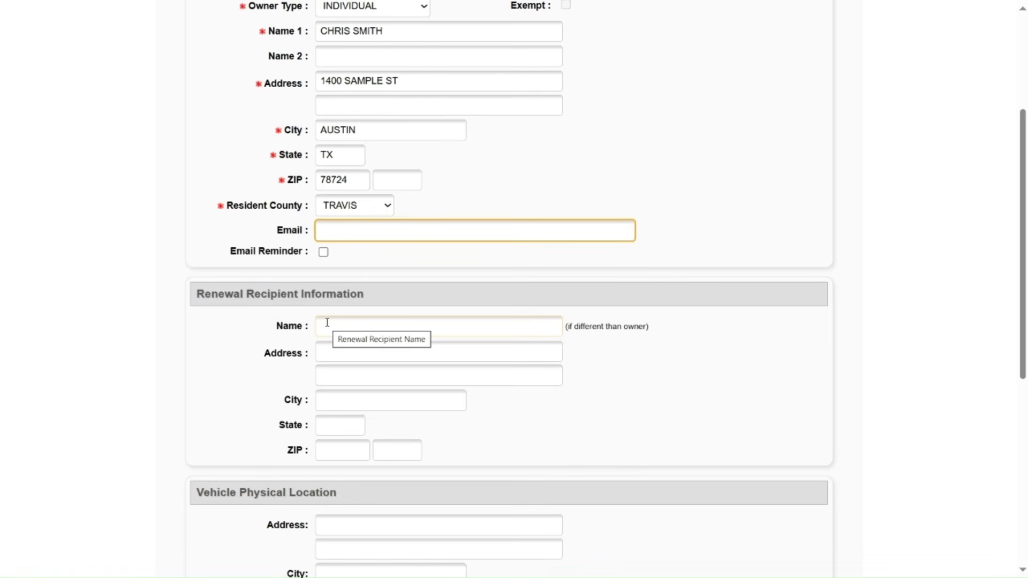
scroll(327, 323, down, 3)
scroll(327, 323, down, 1)
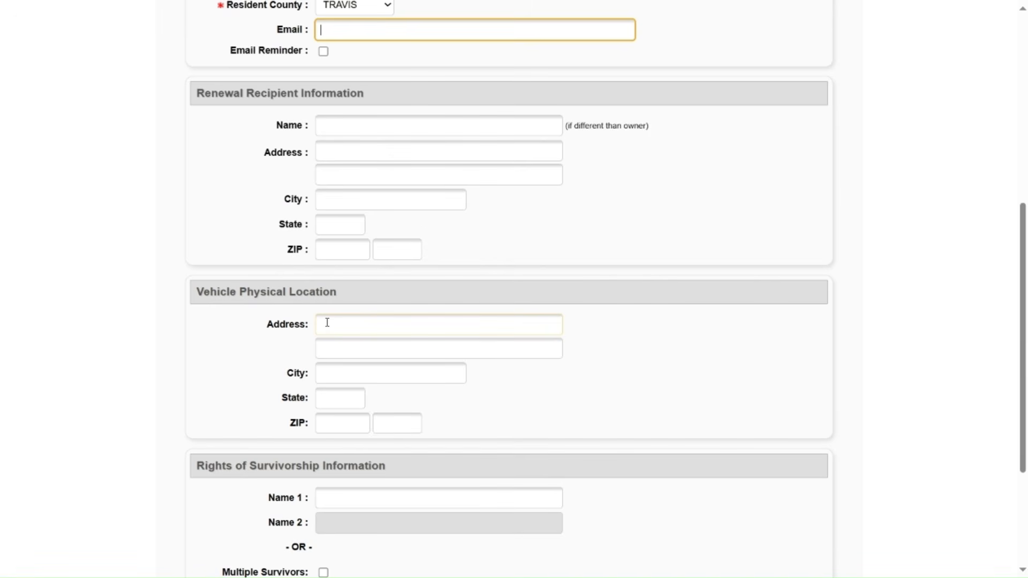
scroll(364, 374, down, 2)
scroll(364, 374, down, 3)
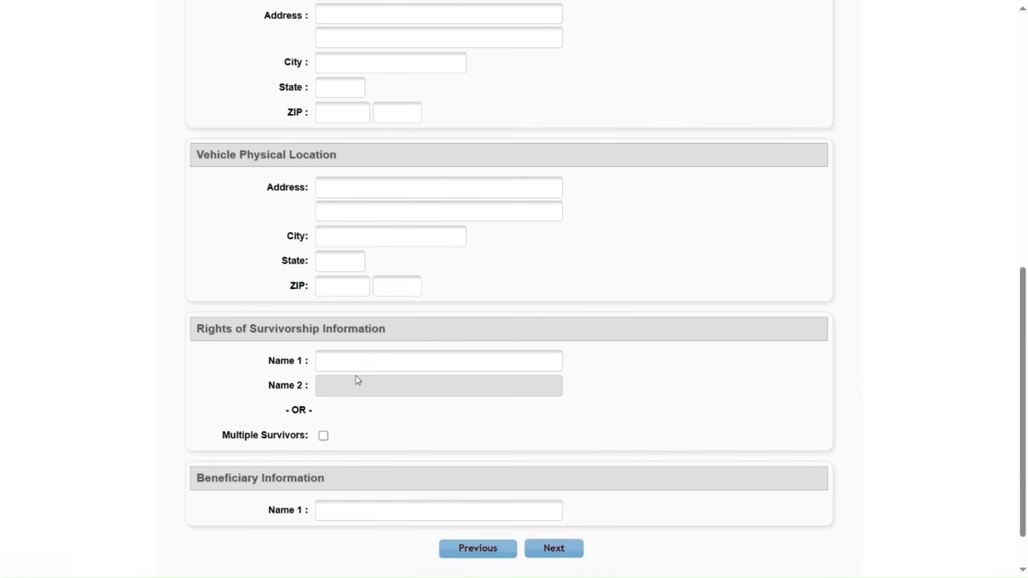
scroll(357, 380, down, 2)
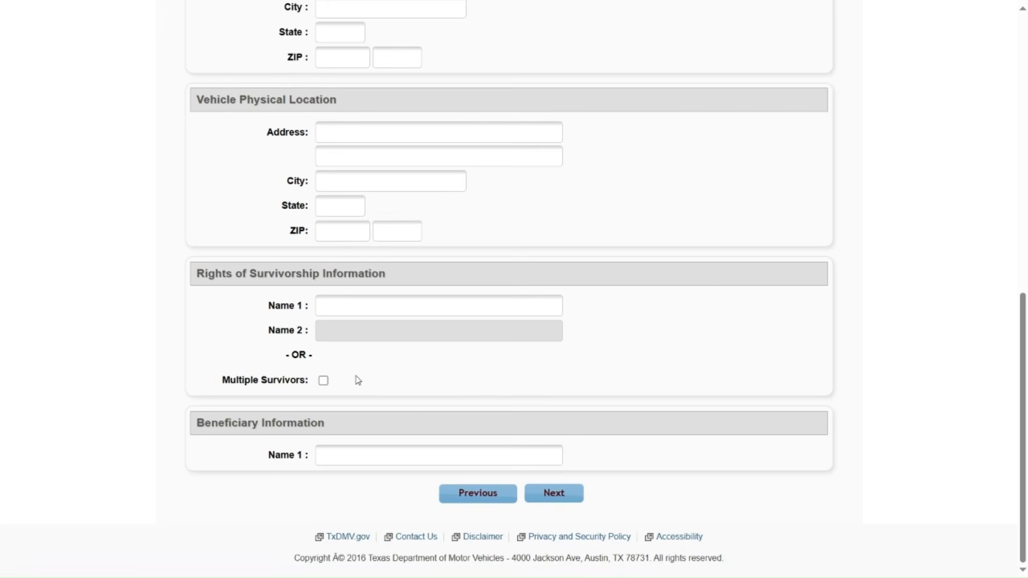
Step: Advance past Owner Information and Plate and Sticker Information to the Sales Tax page
click(554, 494)
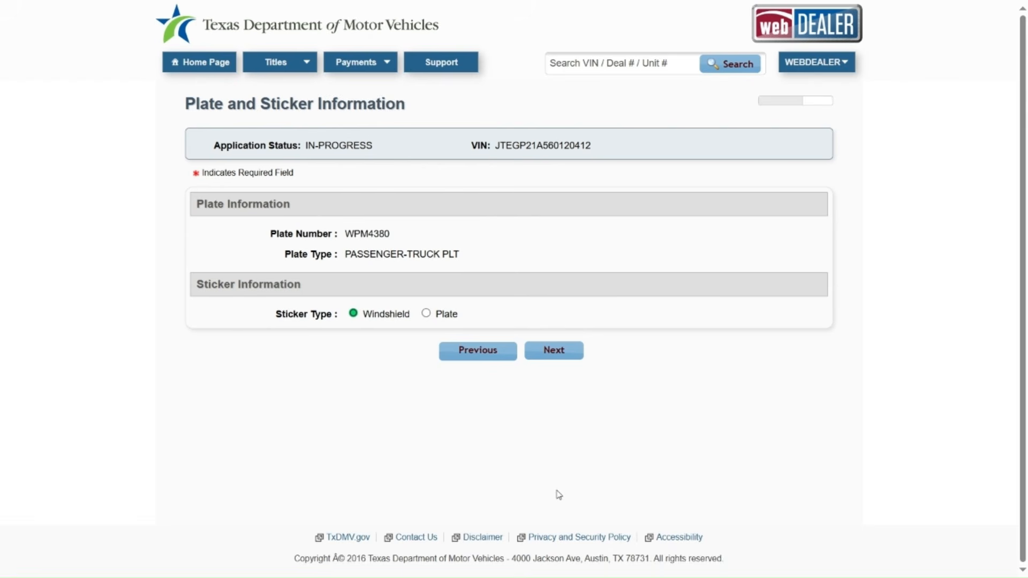
click(554, 356)
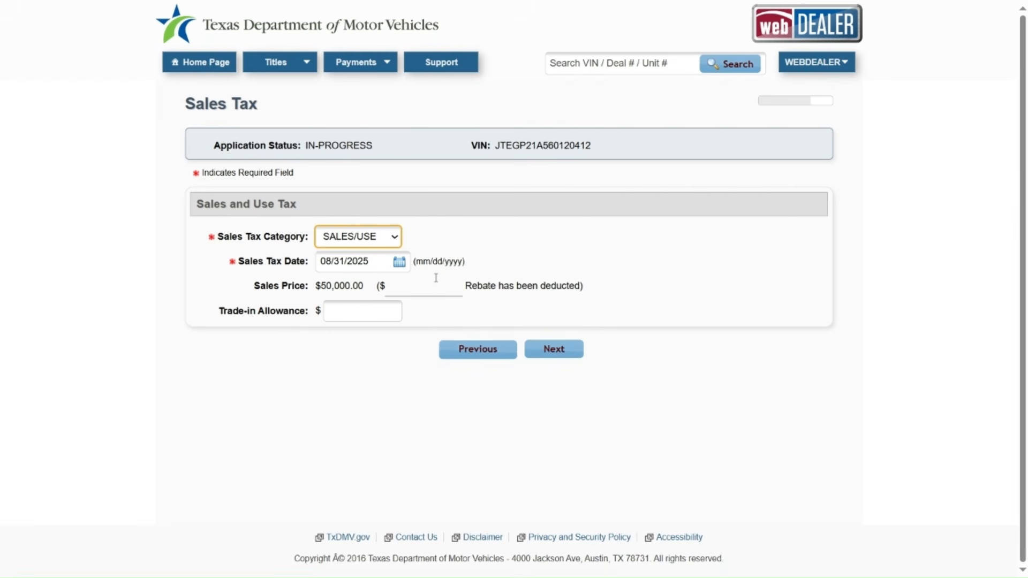
Step: Try EXEMPT as the sales tax category, then revert it to SALES/USE
click(394, 238)
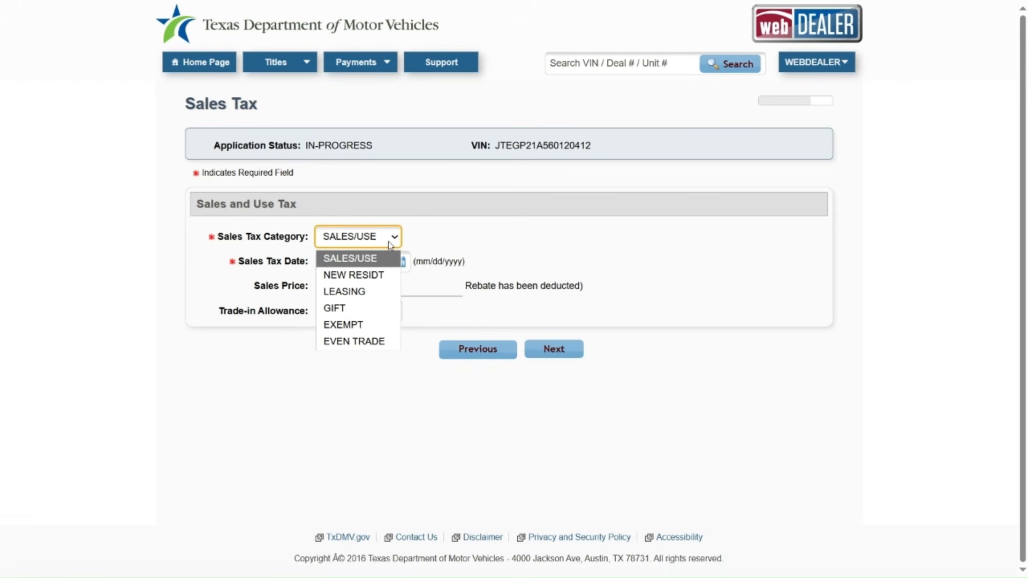
click(355, 326)
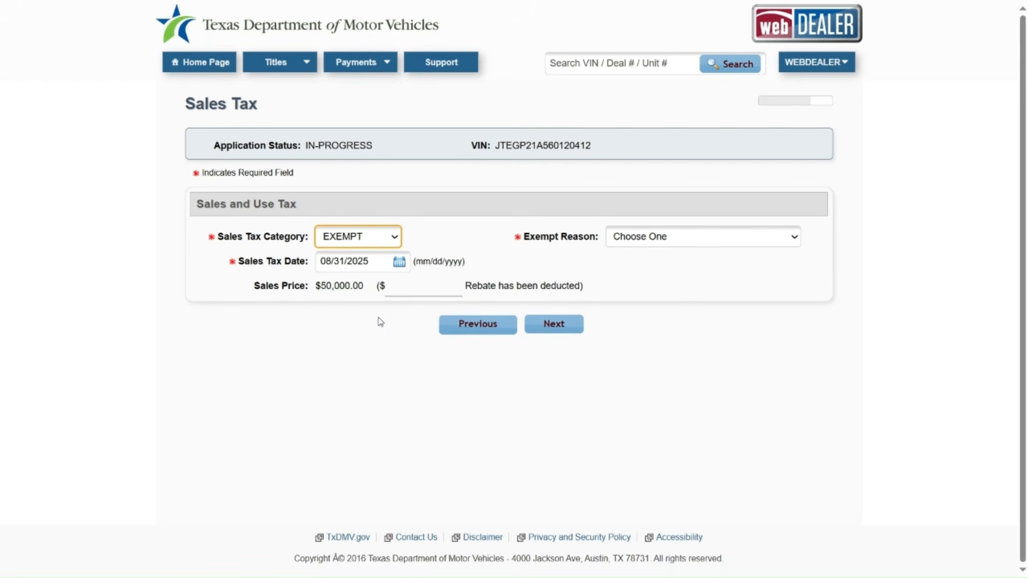
click(795, 241)
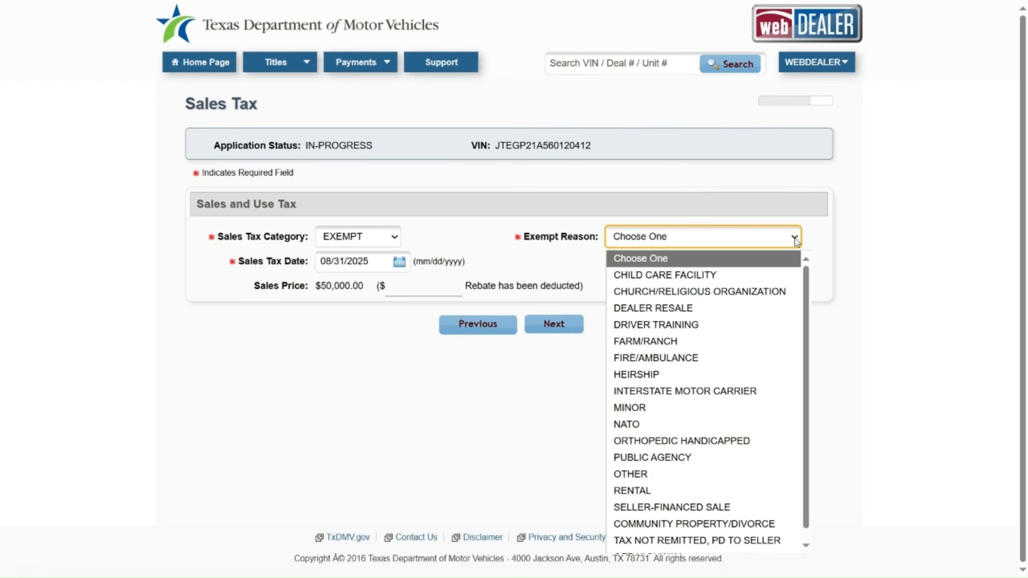
click(797, 241)
click(397, 239)
click(362, 257)
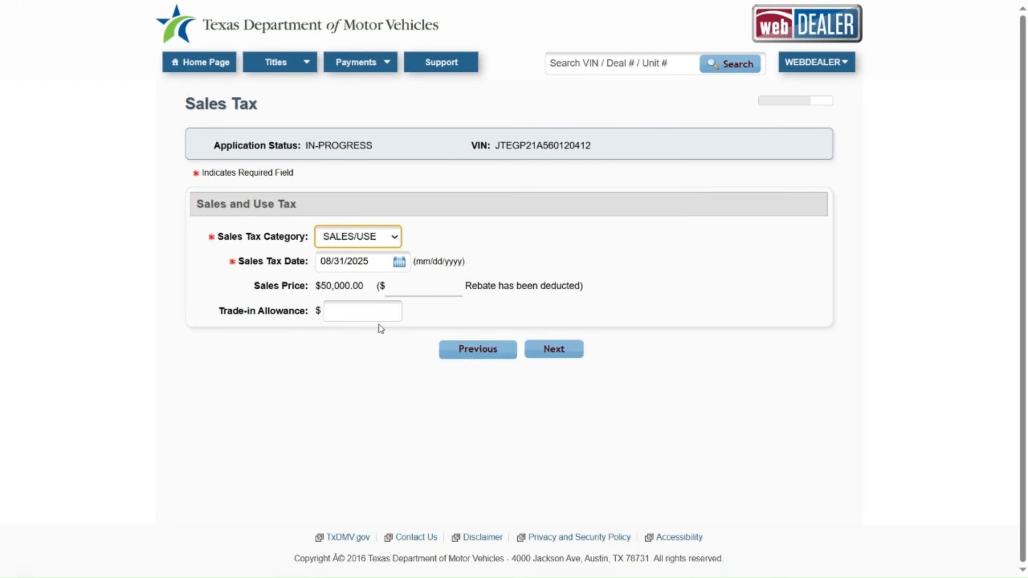
Step: Enter then clear an 8000 trade-in allowance, leaving it empty, and continue to supporting documents
click(346, 307)
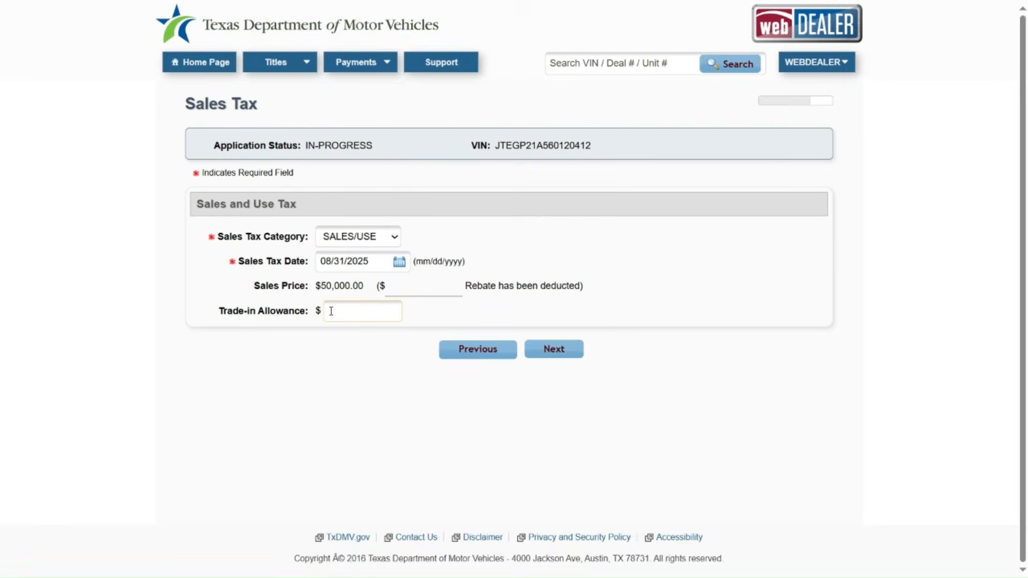
click(331, 311)
text(8000)
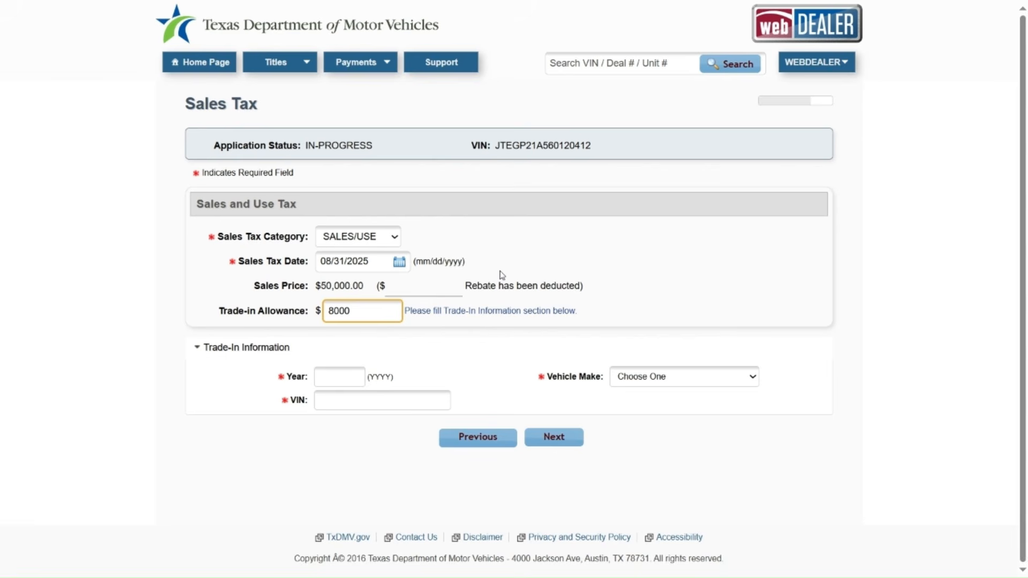
key(BackSpace)
key(BackSpace)
key(BackSpace)
key(BackSpace)
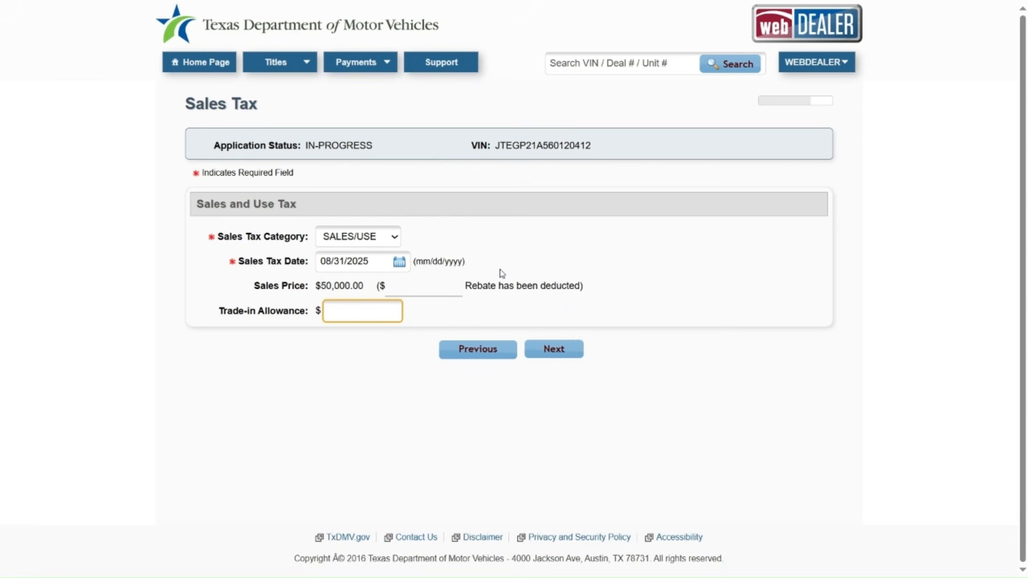
click(560, 355)
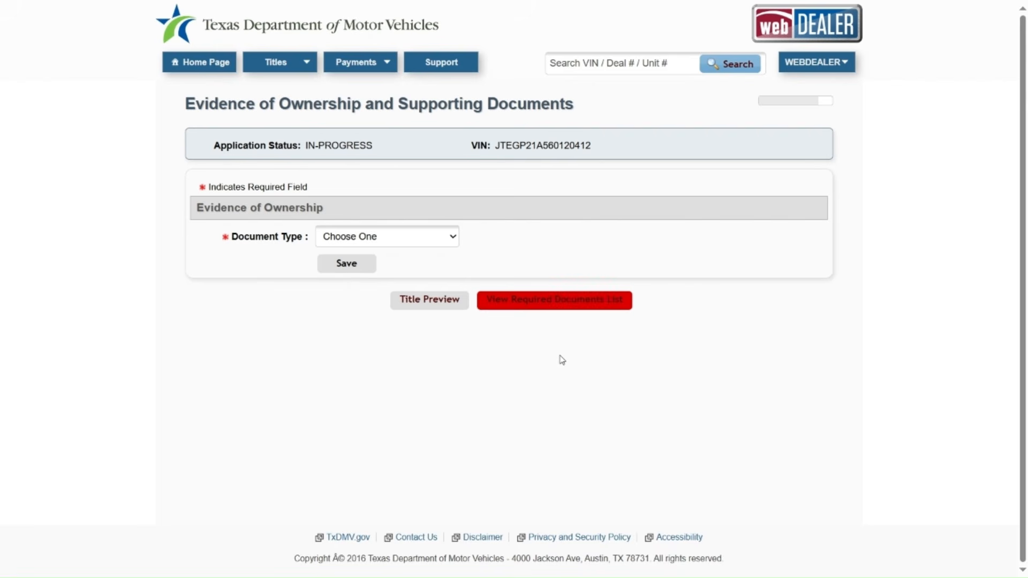
Step: Review the required documents list, then save Texas Title as the ownership evidence document type
click(554, 308)
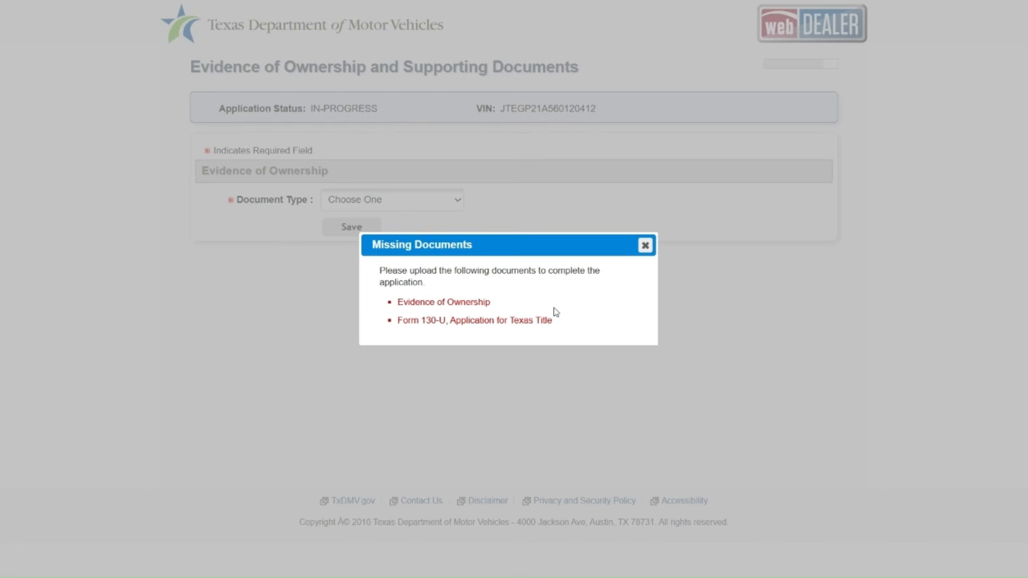
click(645, 247)
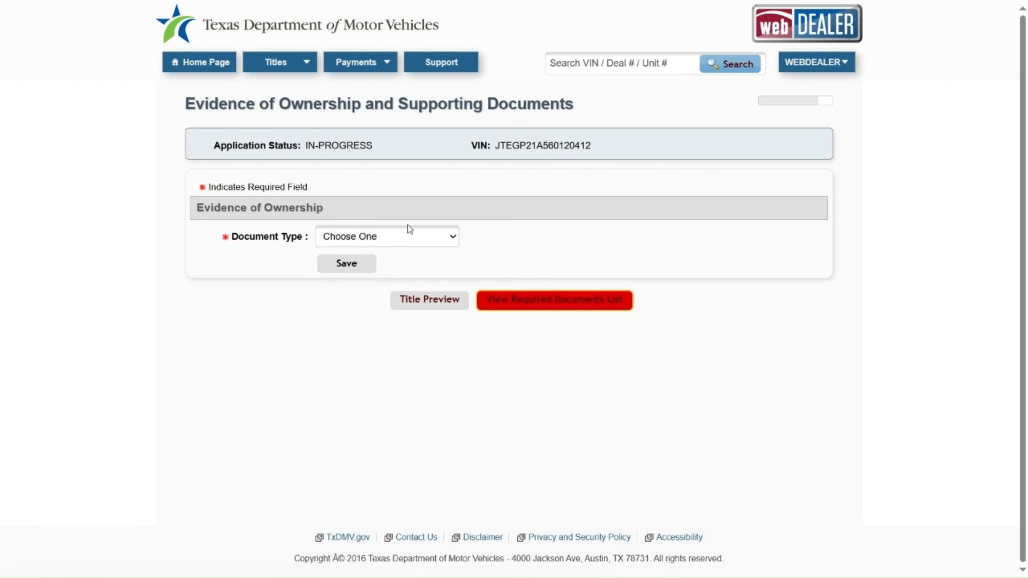
click(403, 238)
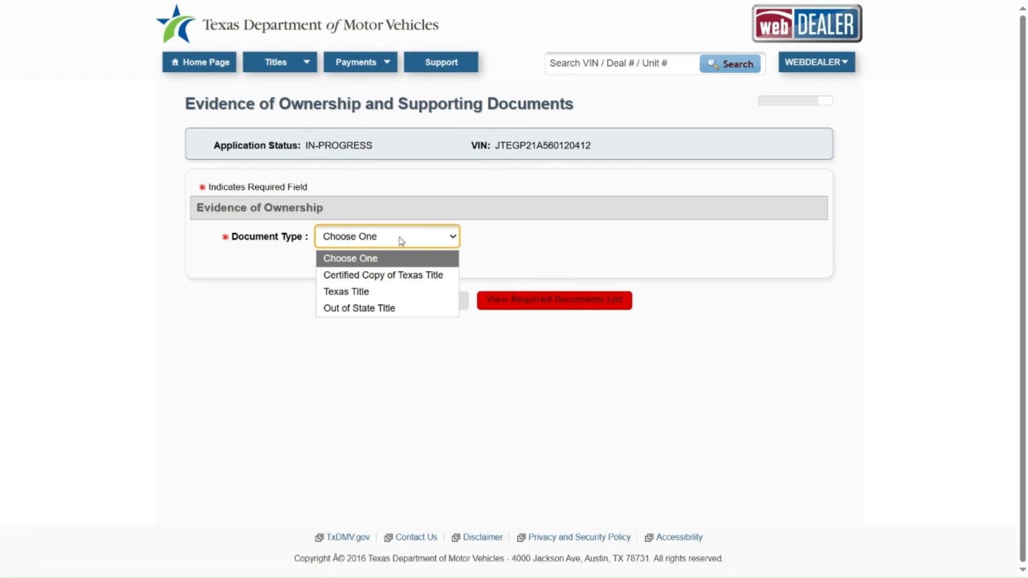
click(366, 294)
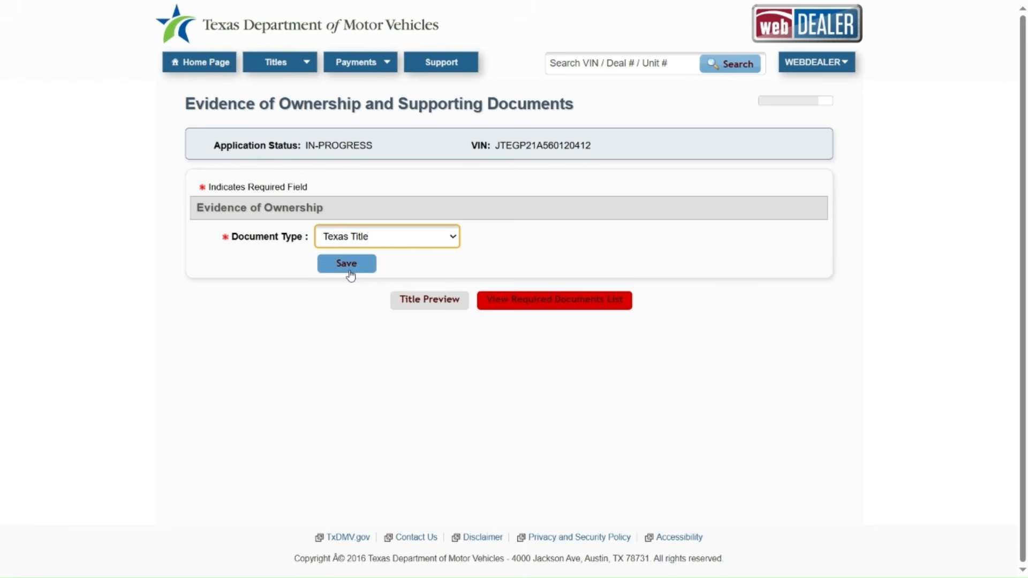
click(351, 274)
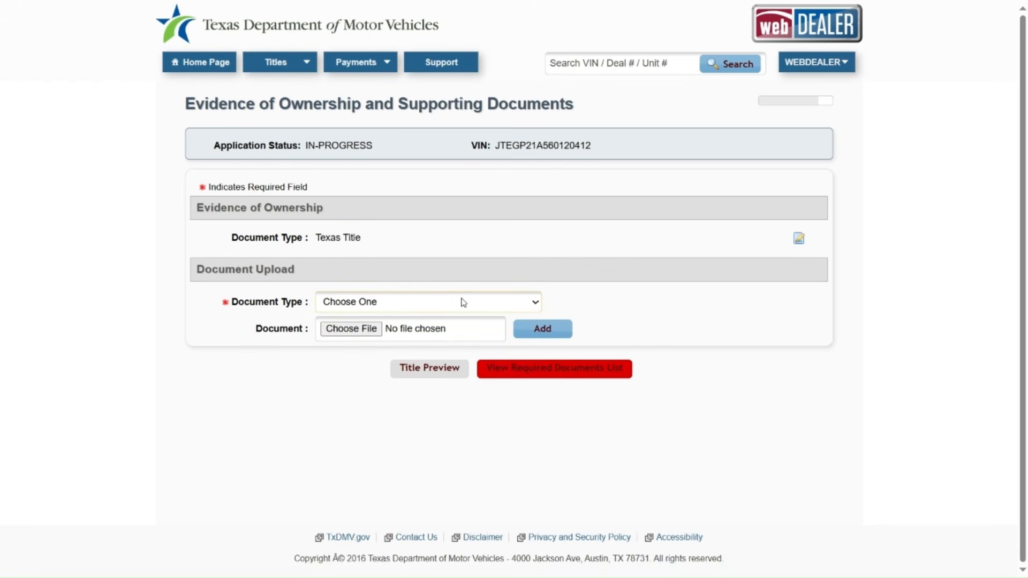
Step: Attach the Upload Complete Example file as an Upload Complete Transaction document
click(524, 310)
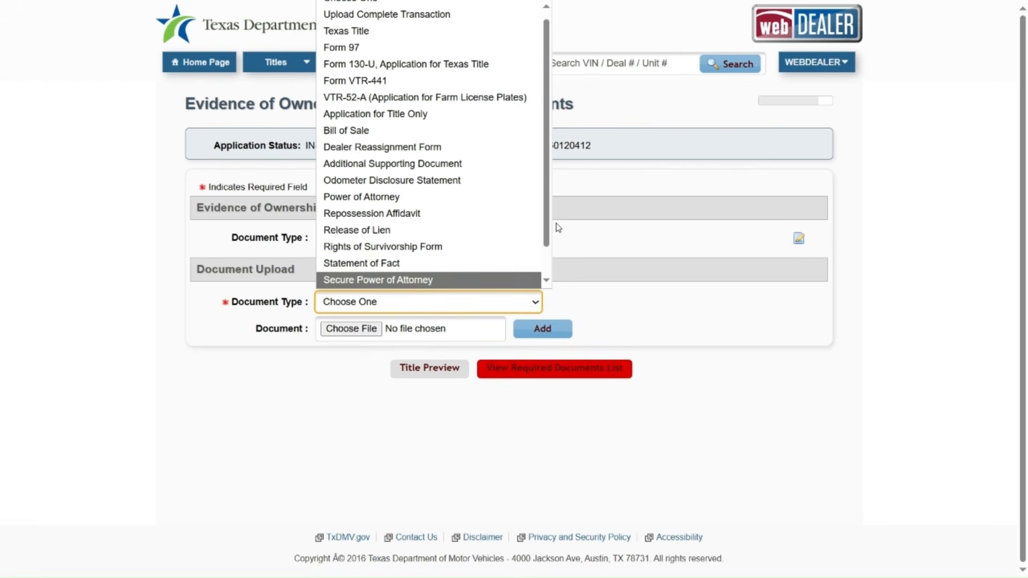
drag(548, 222, 546, 264)
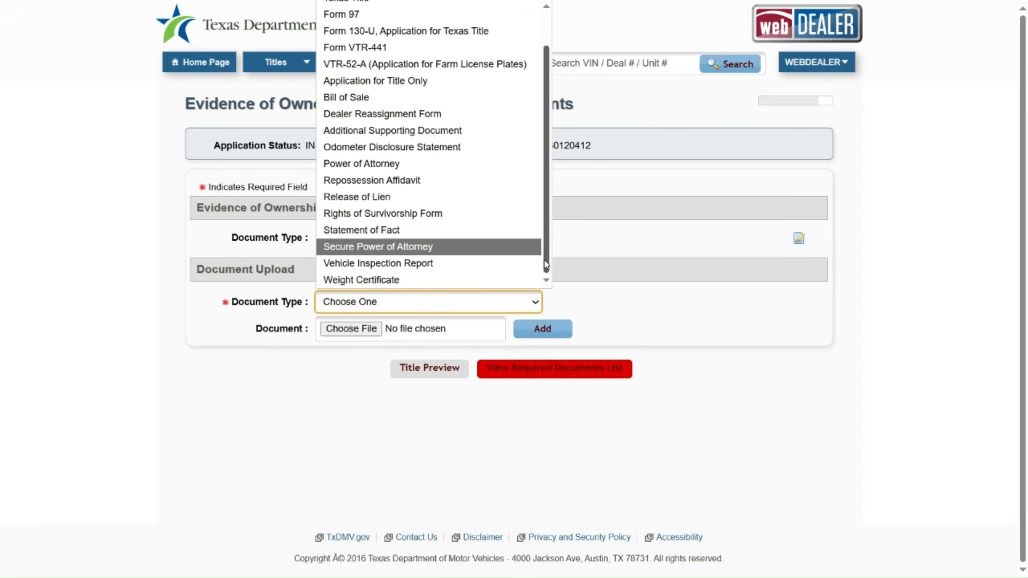
drag(545, 264, 545, 208)
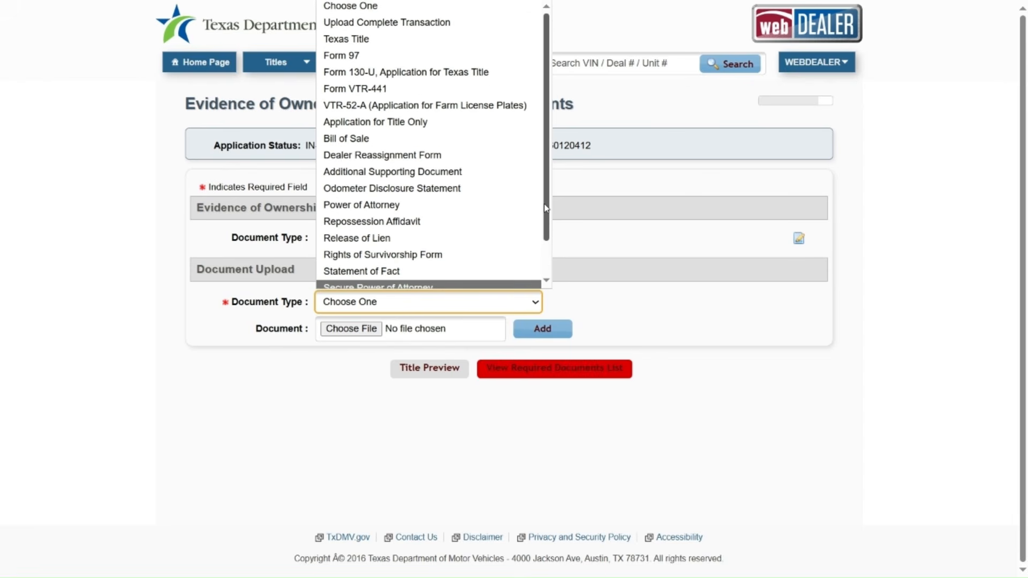
click(467, 29)
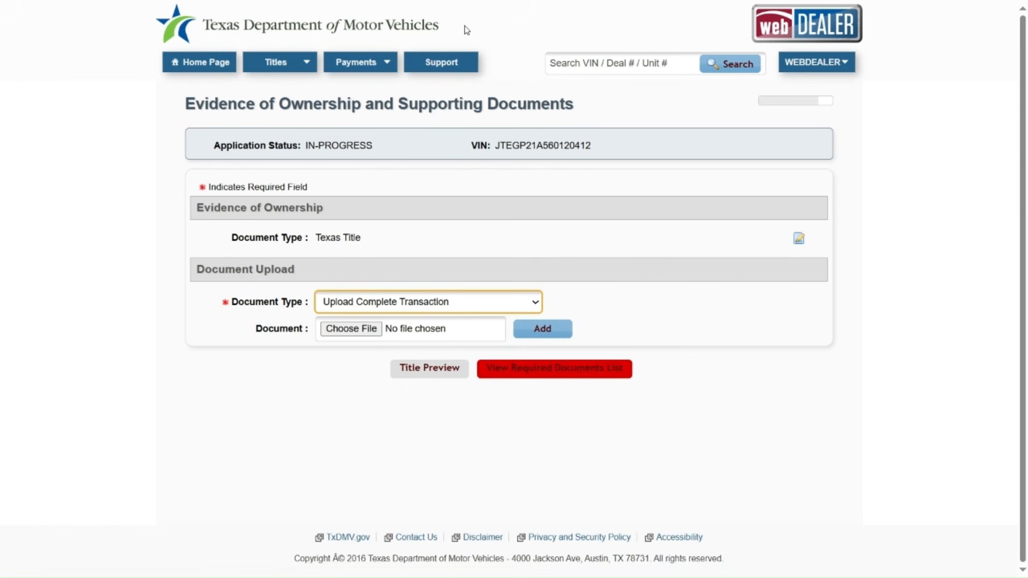
click(365, 335)
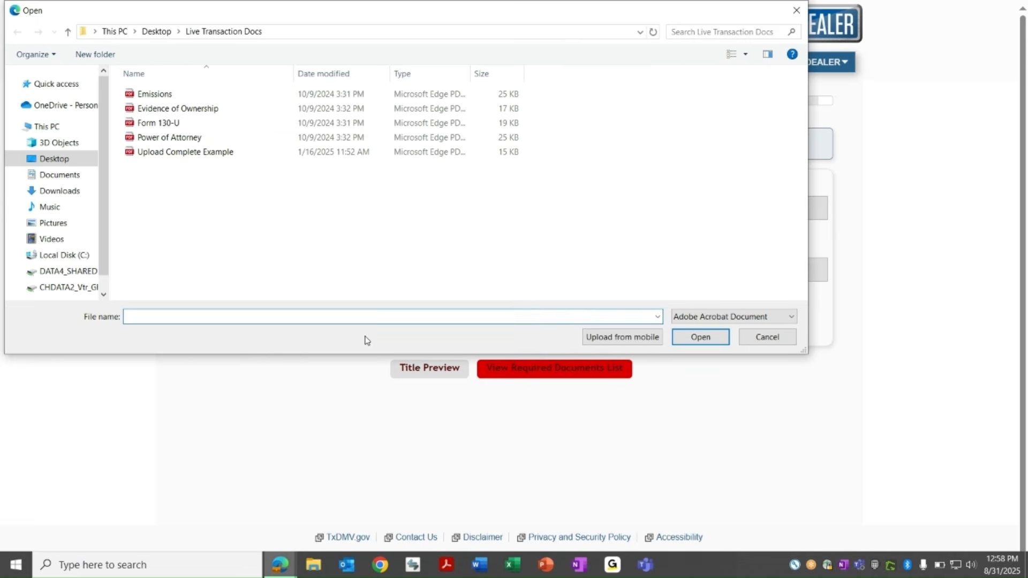
click(215, 154)
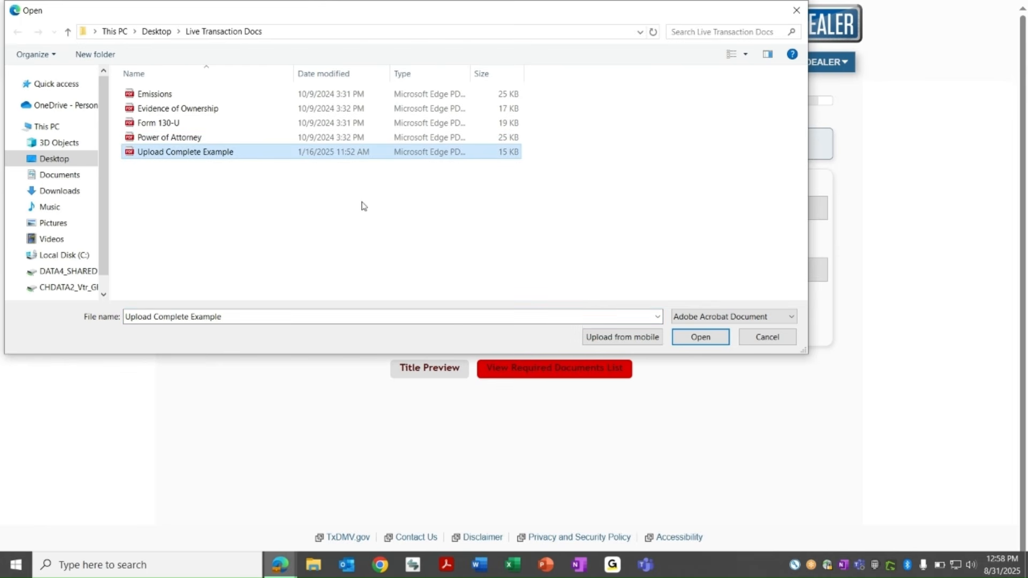
click(700, 338)
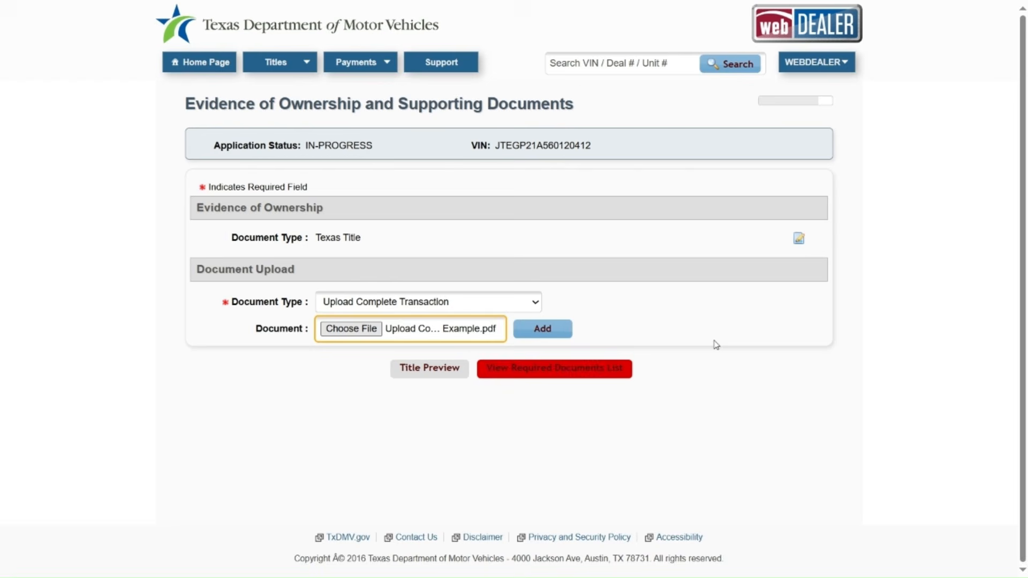
click(542, 330)
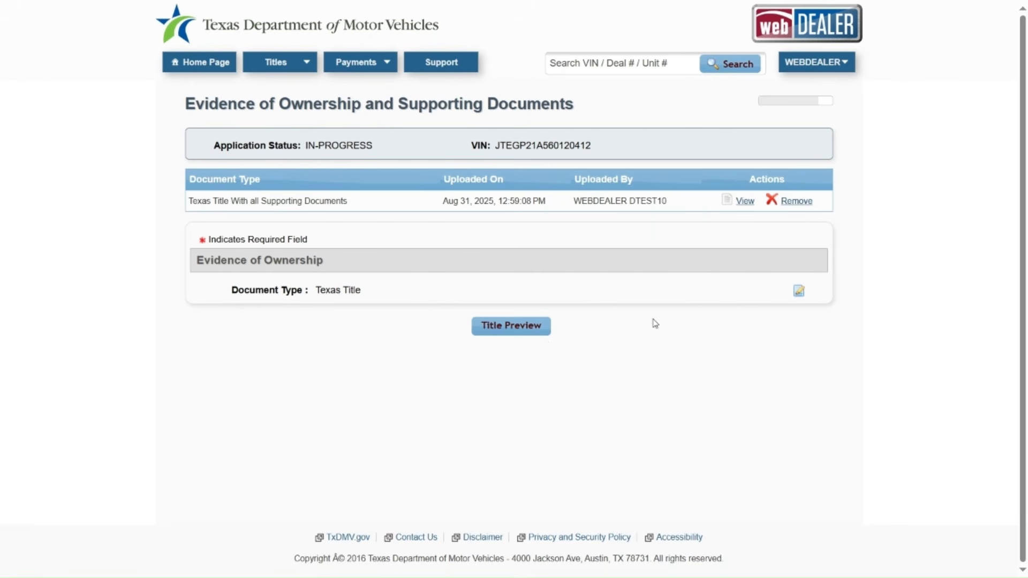
click(746, 202)
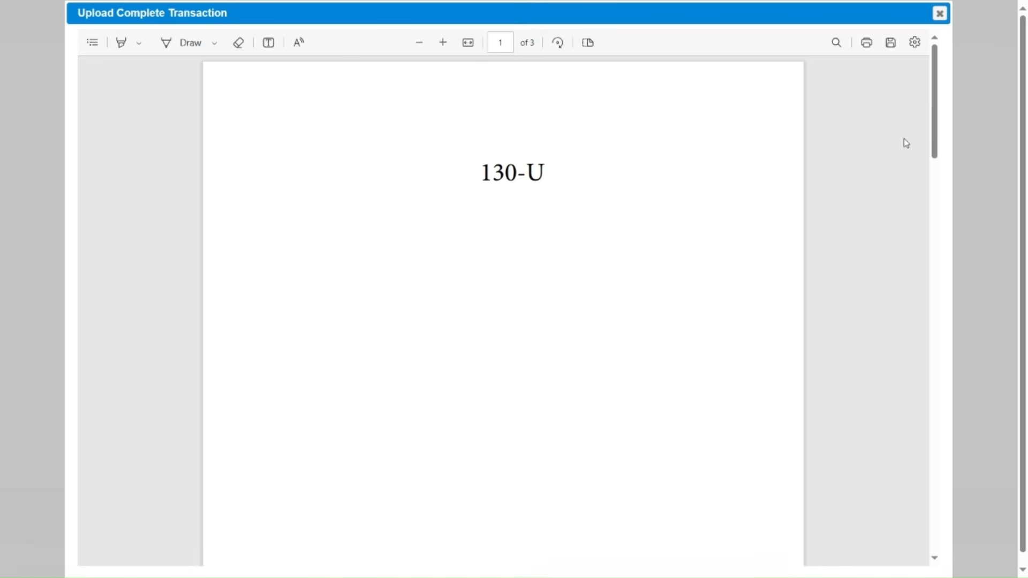
drag(935, 129, 938, 296)
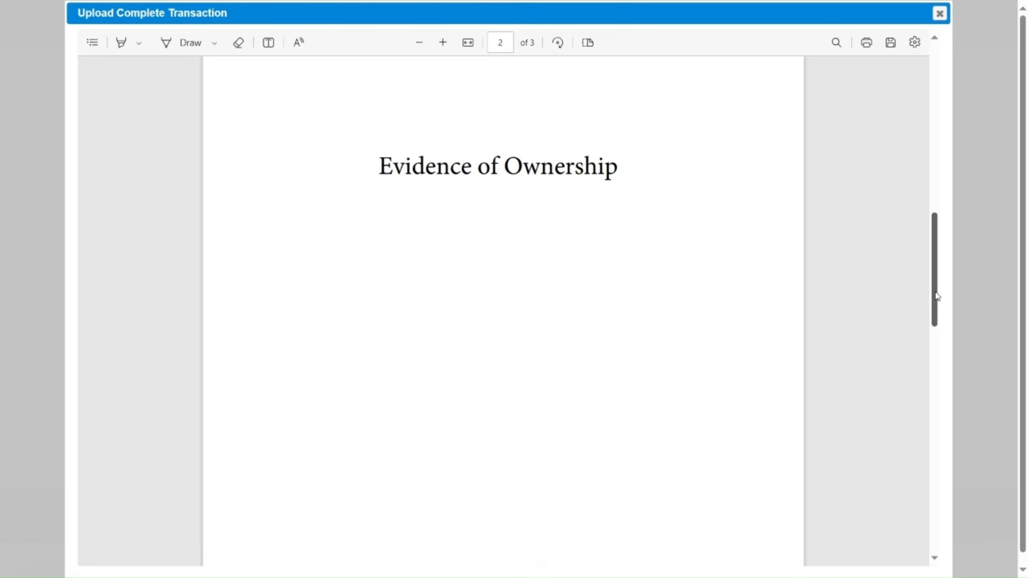
drag(937, 296, 947, 142)
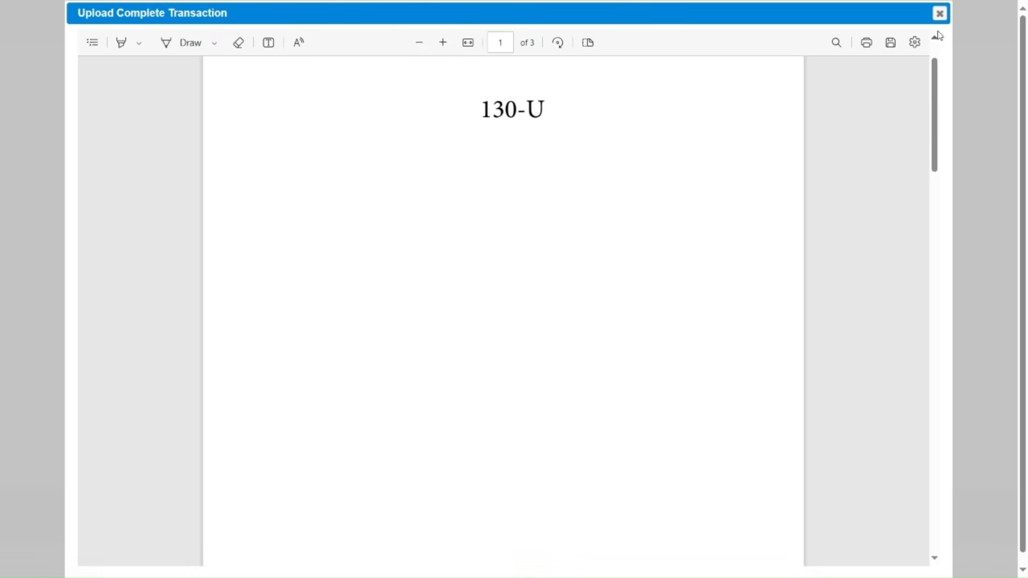
click(940, 14)
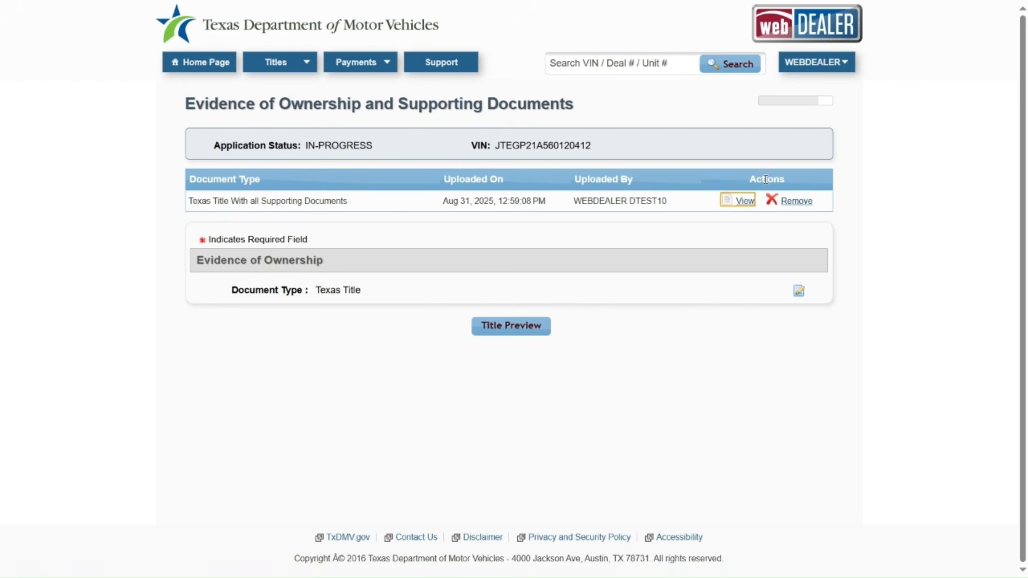
Step: Open the Title Preview and scroll through its owner, plate, sales tax and document details
click(508, 335)
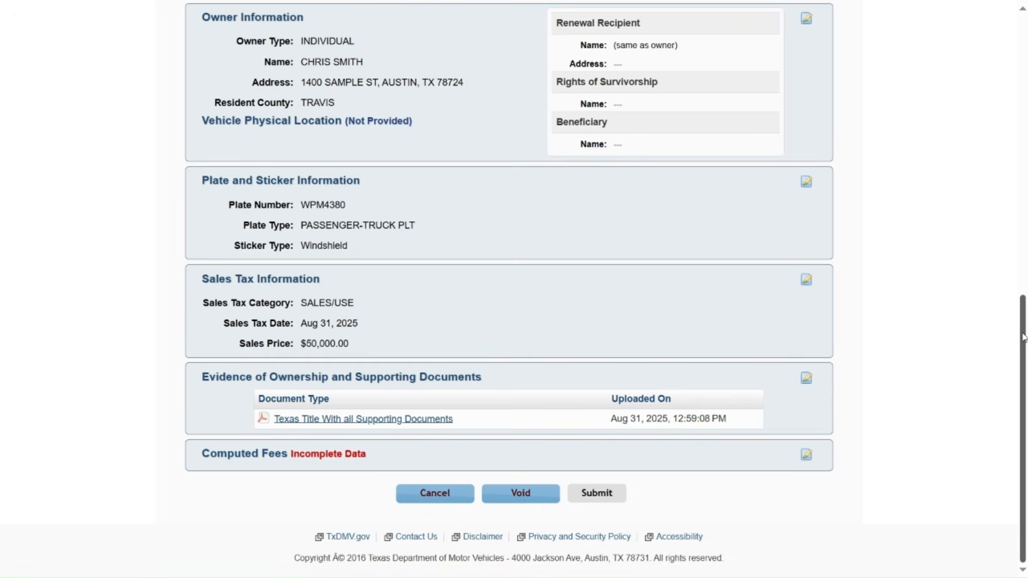
drag(1024, 337, 1020, 50)
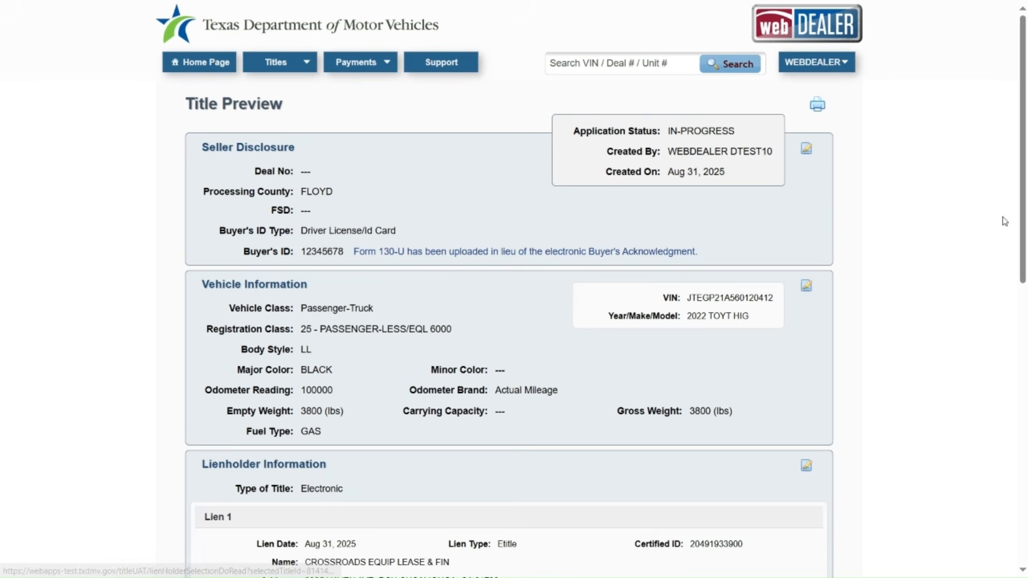
drag(1022, 209, 1026, 545)
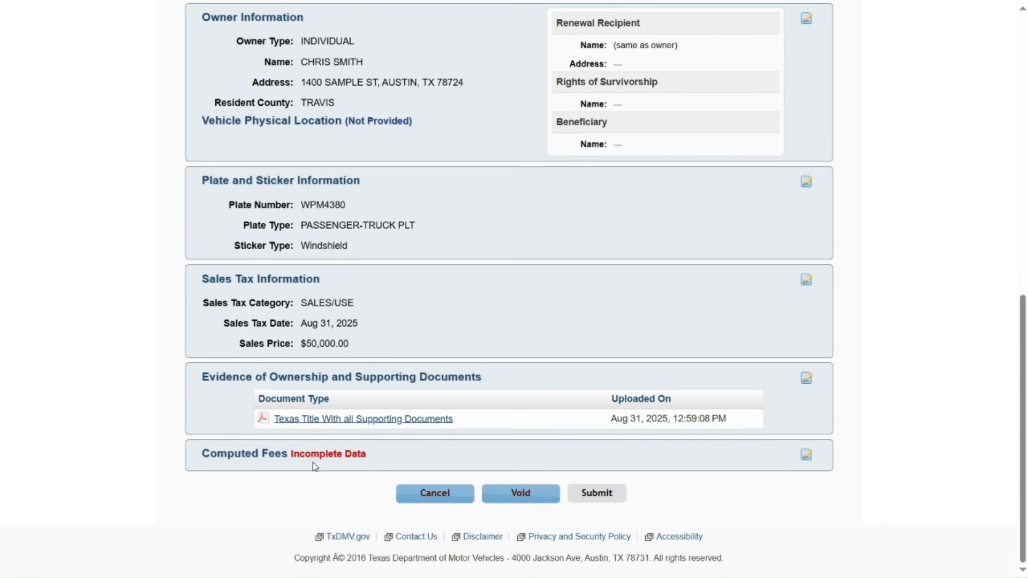
Step: Compute fees with a 10 Veterans' Fund donation, updating the total to $3,253.50, and save
click(806, 455)
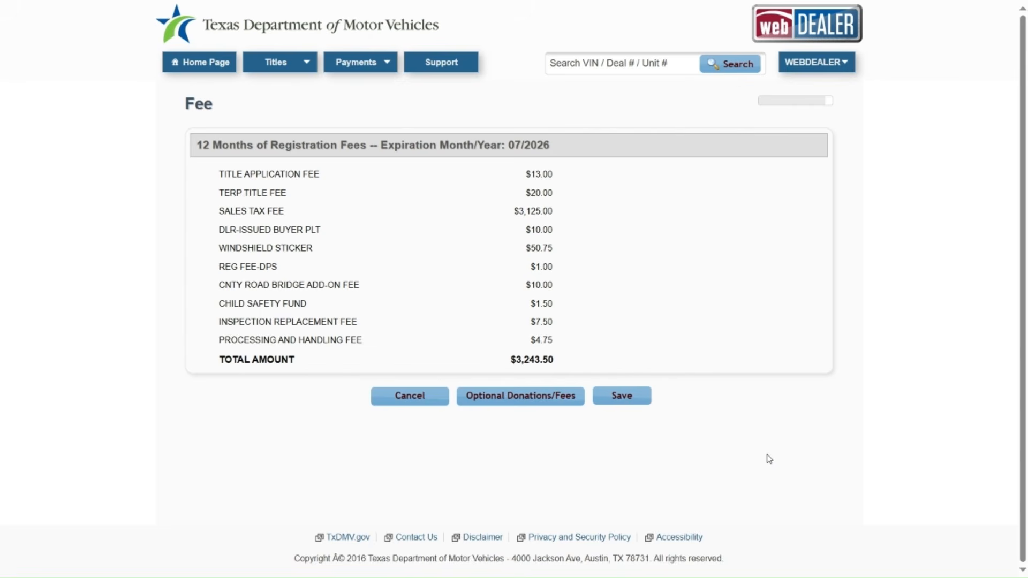
click(520, 407)
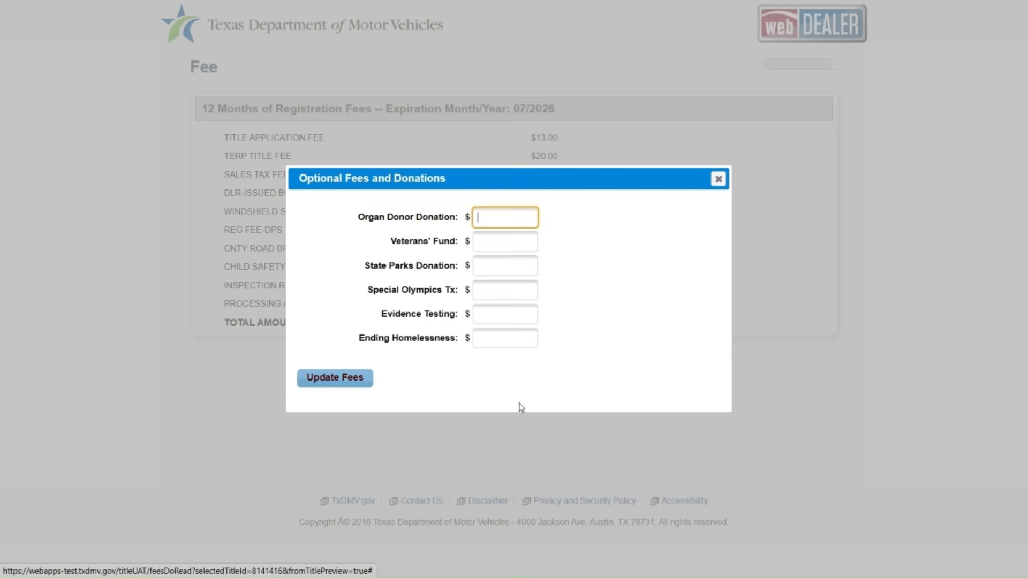
click(491, 242)
text(10)
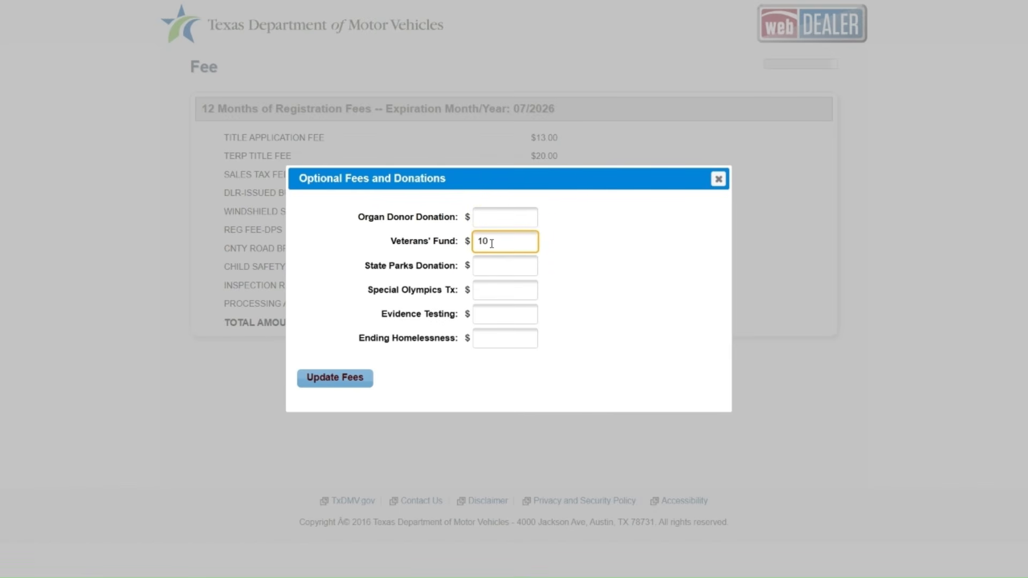
click(338, 381)
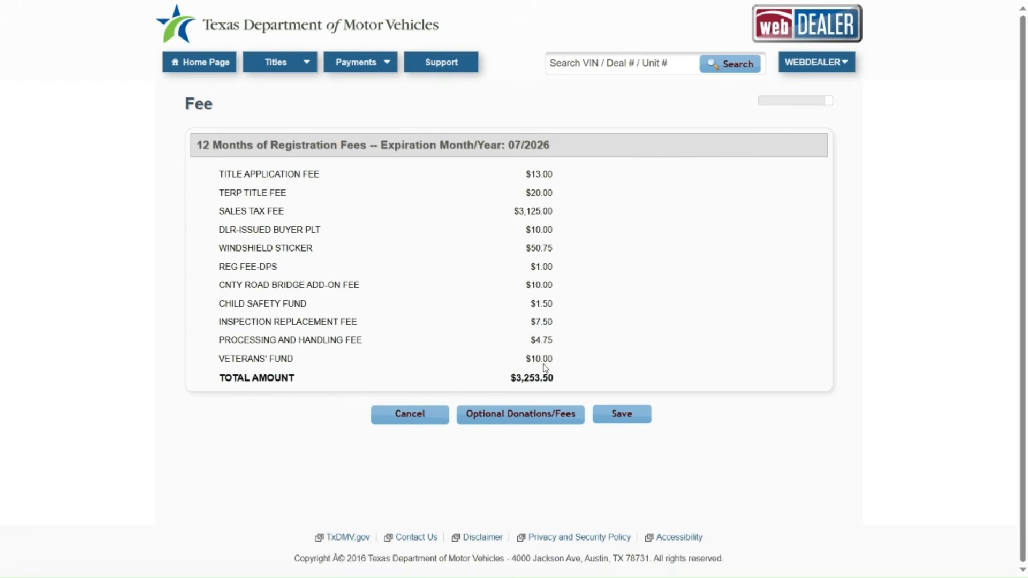
click(621, 421)
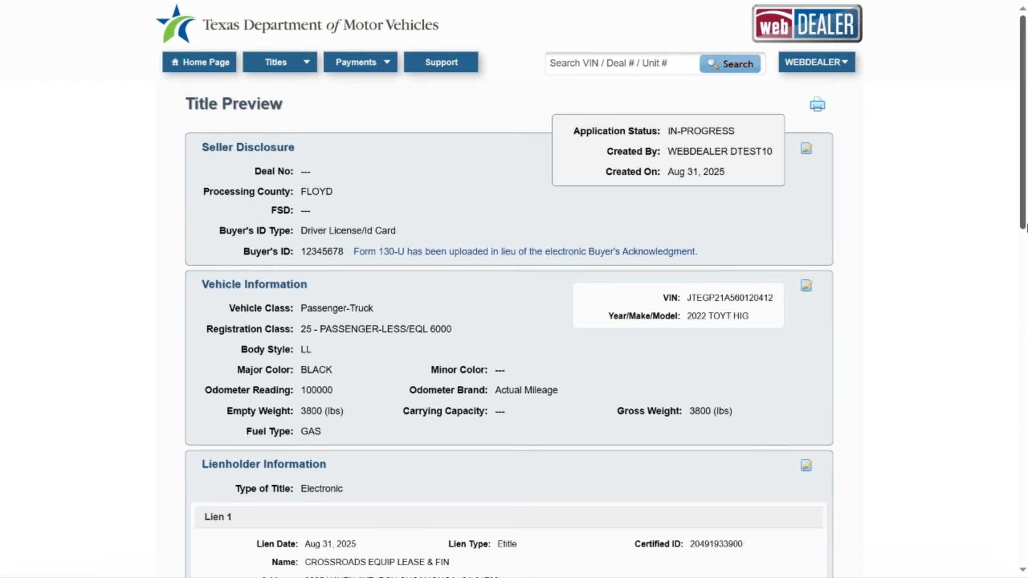
Step: Scroll to the bottom of the Title Preview and submit the title application
scroll(1024, 232, down, 2)
drag(1024, 235, 922, 554)
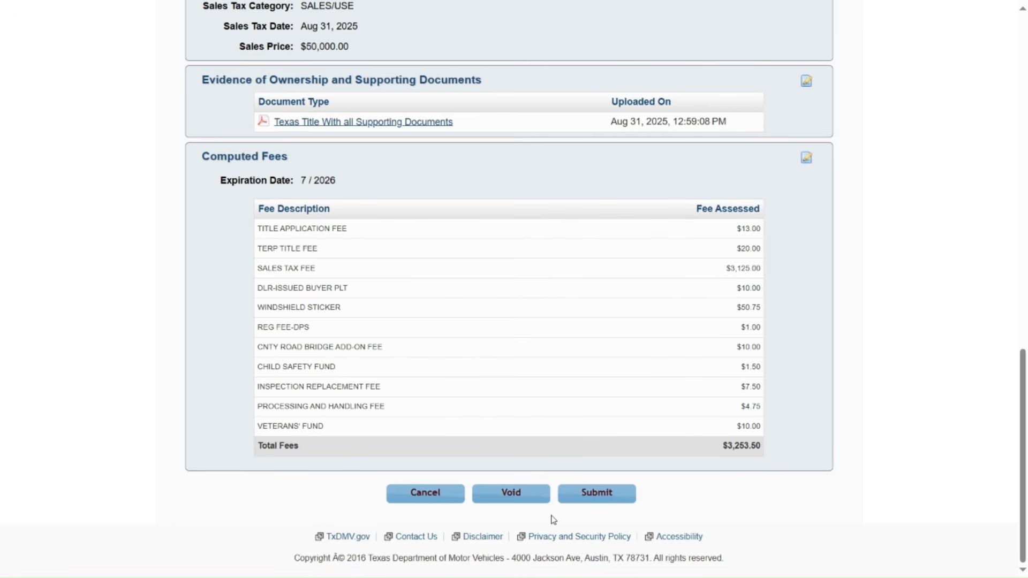
click(596, 493)
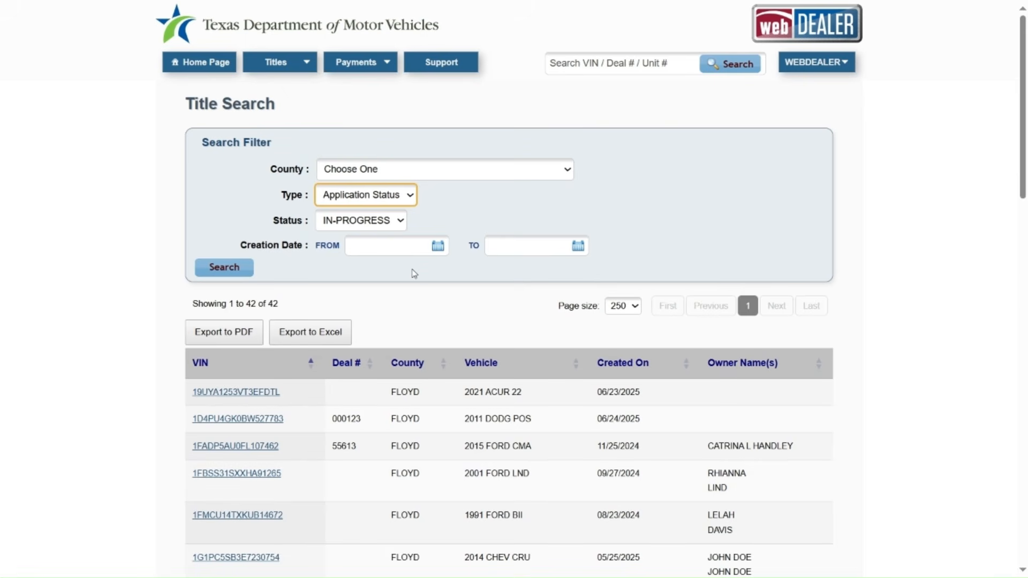
Step: Search Title Search for applications with SUBMIT status
click(396, 224)
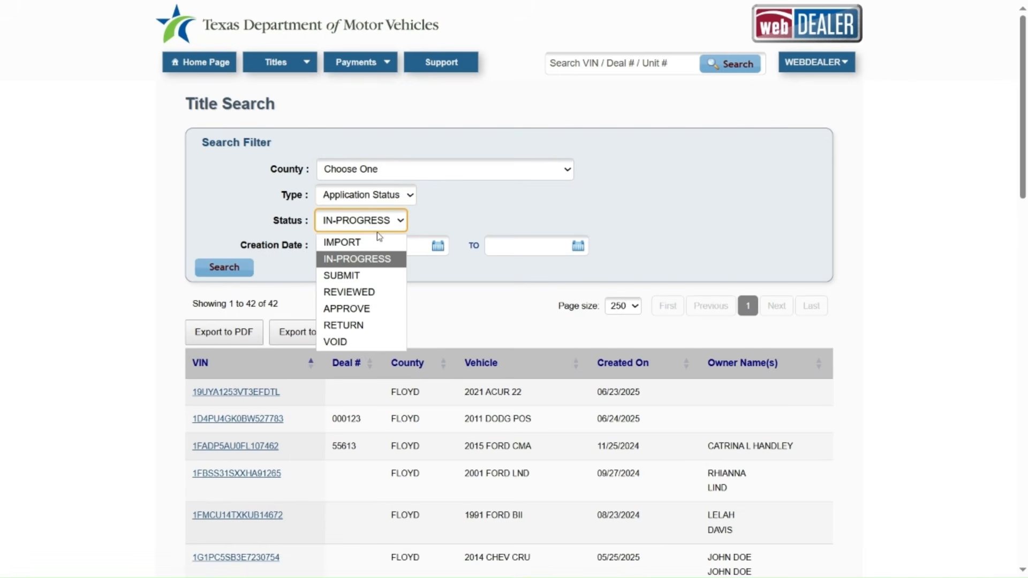
click(343, 275)
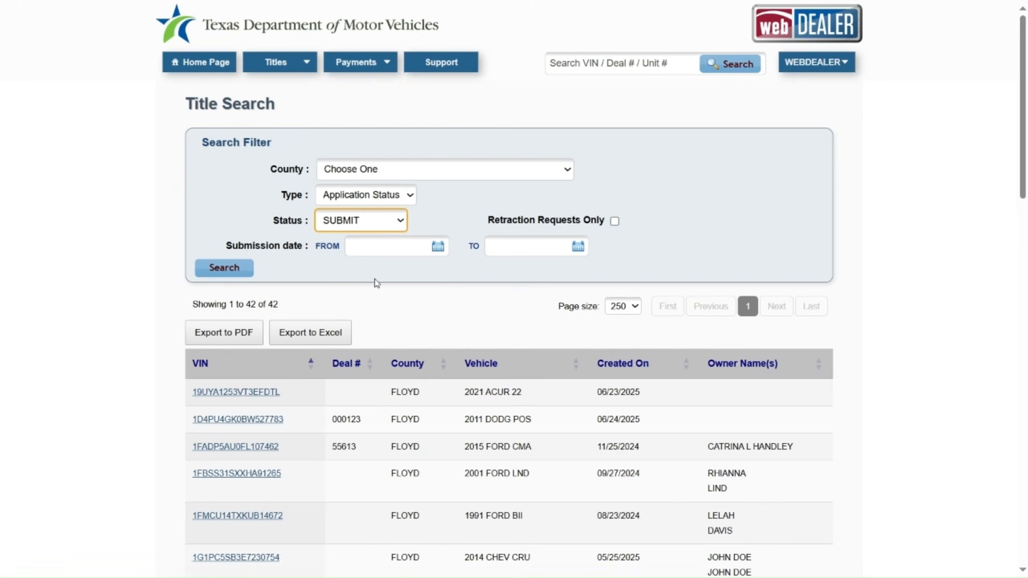
click(246, 271)
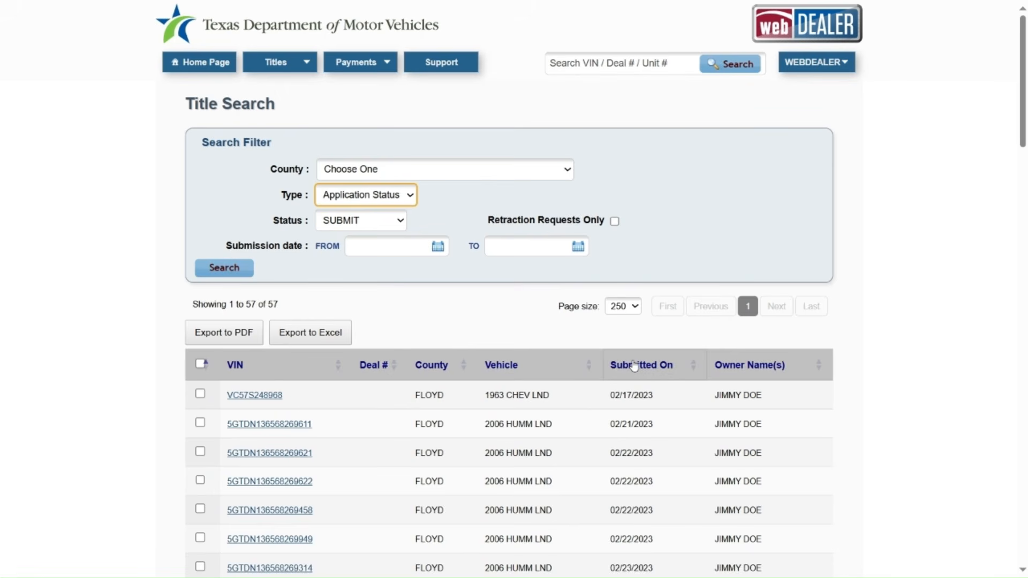
click(643, 370)
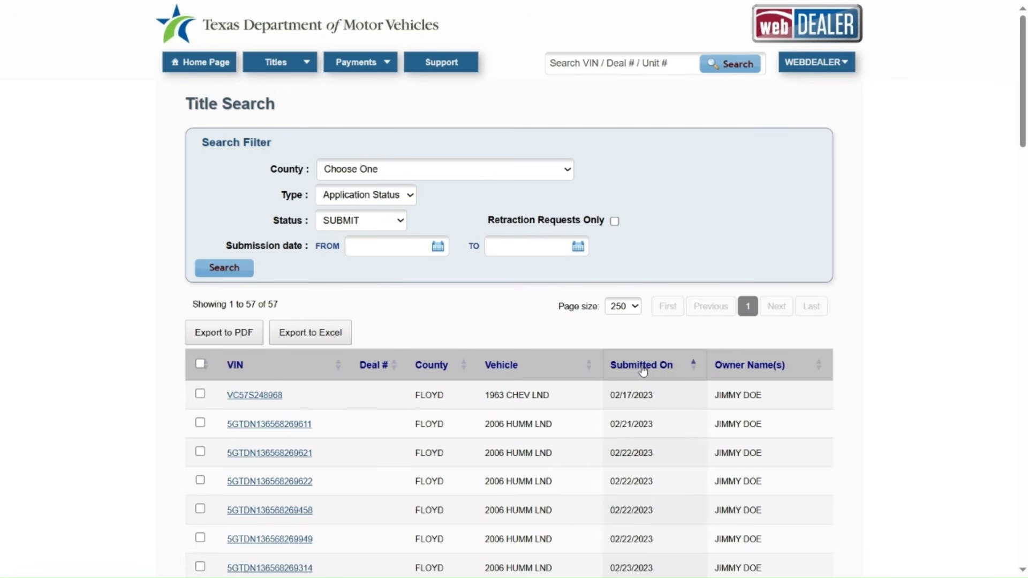
click(643, 370)
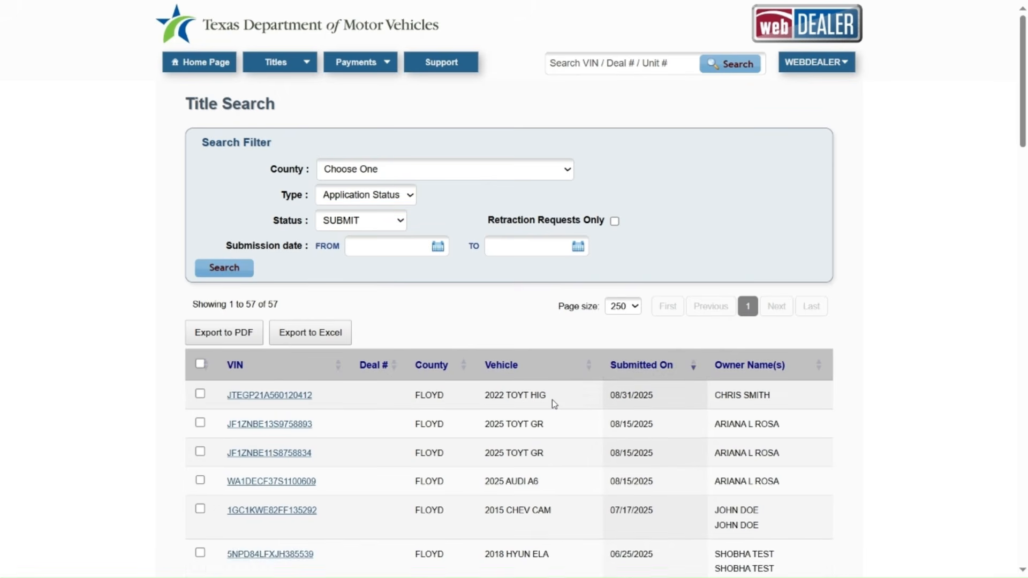
click(298, 396)
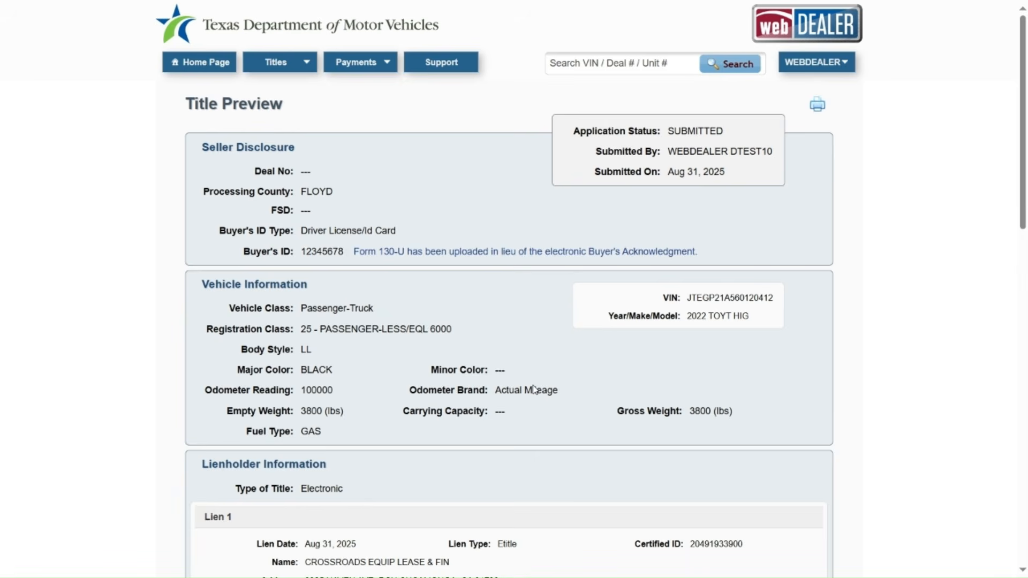
Step: Scroll down the submitted title's preview, cancel out, and return to the dealer Home Page
scroll(533, 390, down, 3)
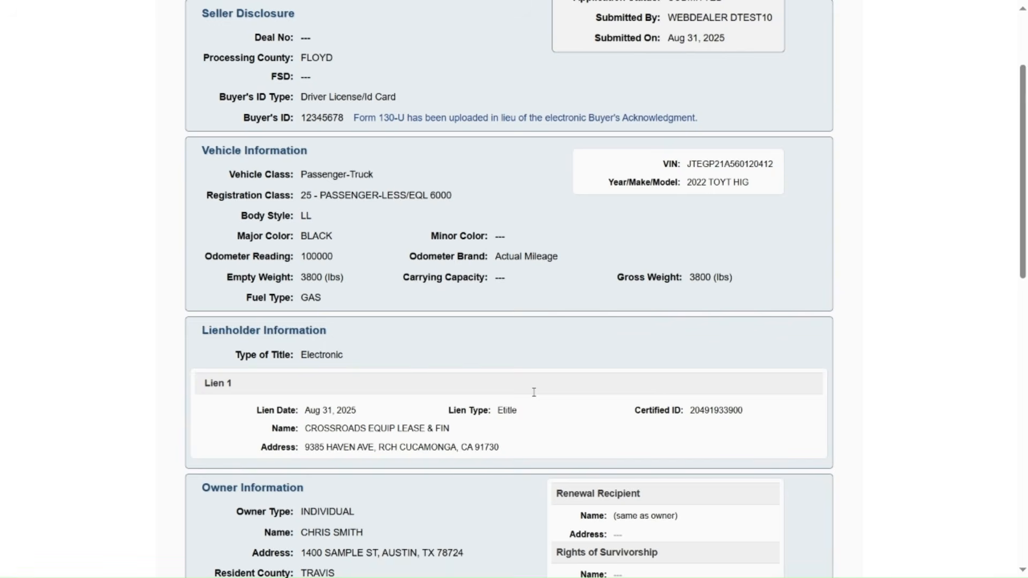
scroll(534, 392, down, 10)
scroll(534, 393, down, 5)
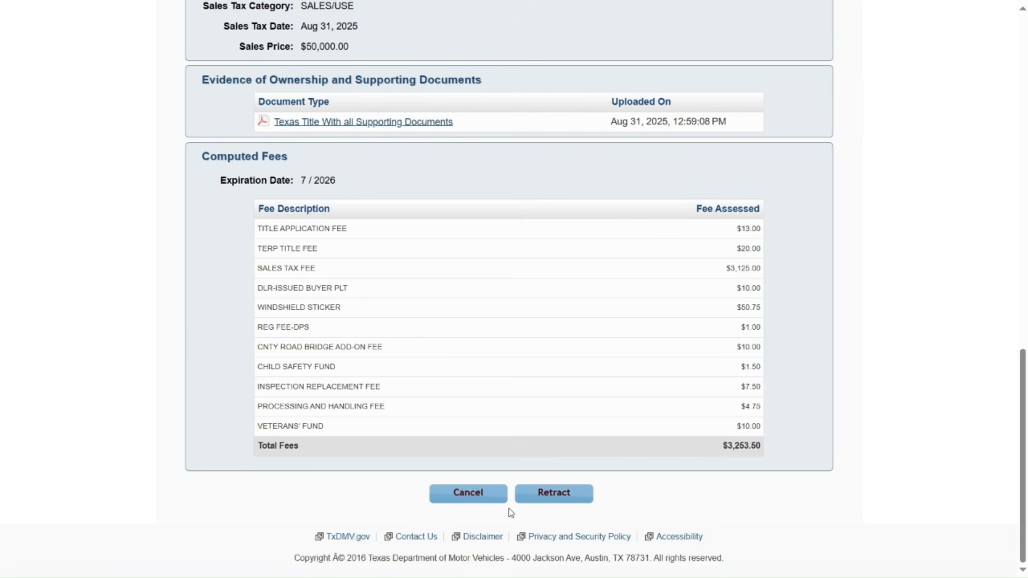
click(481, 501)
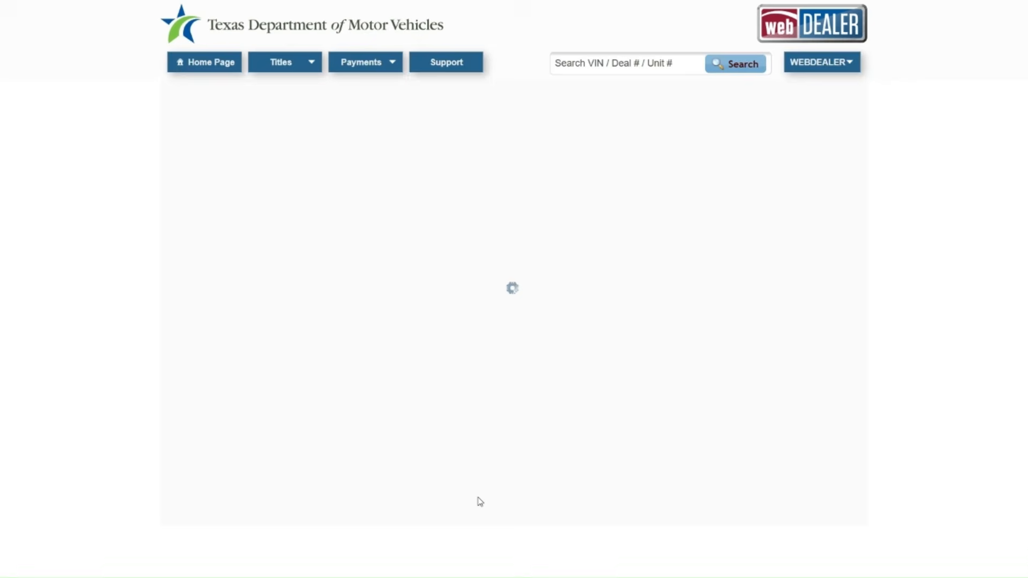
click(197, 64)
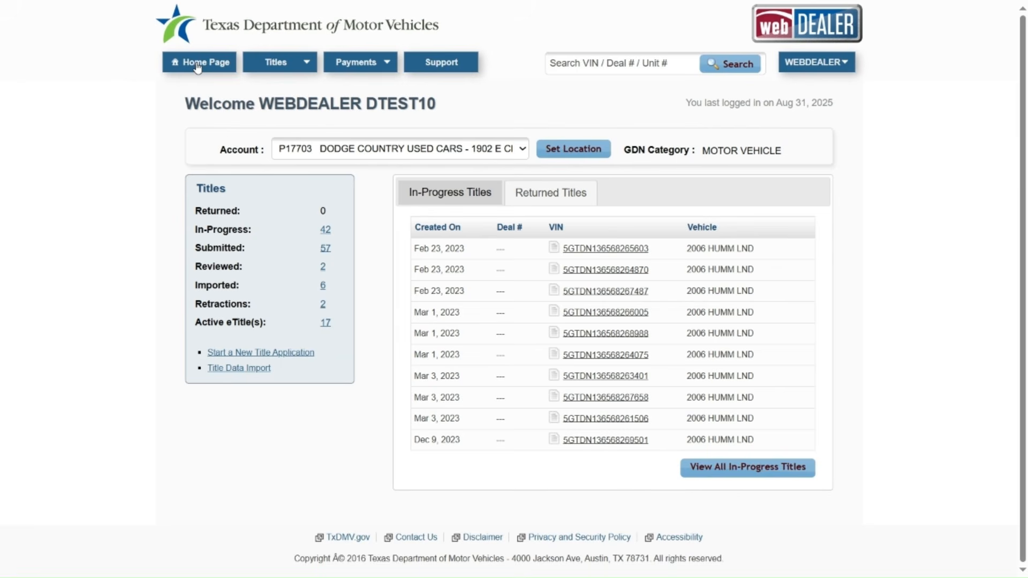
click(197, 65)
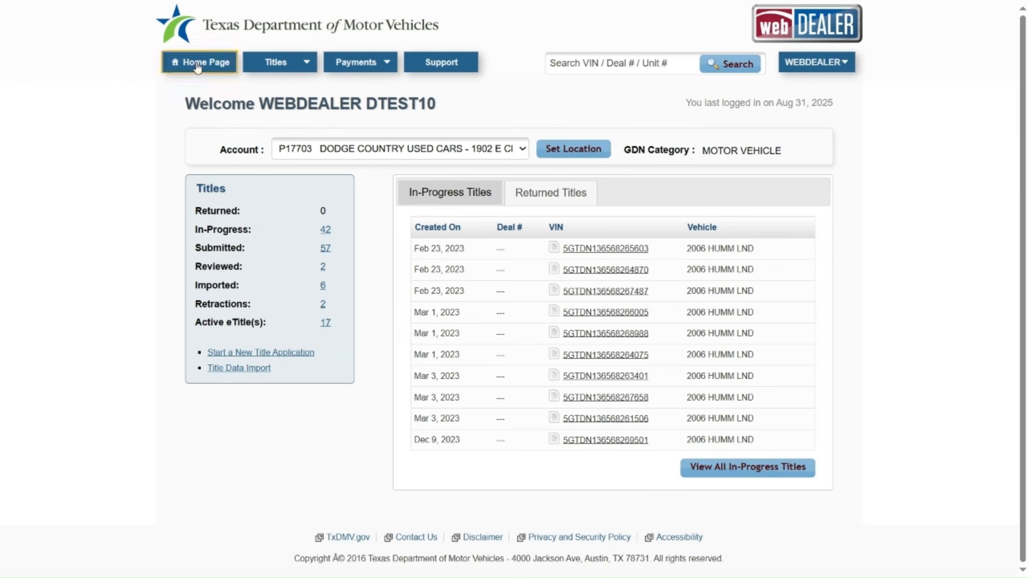